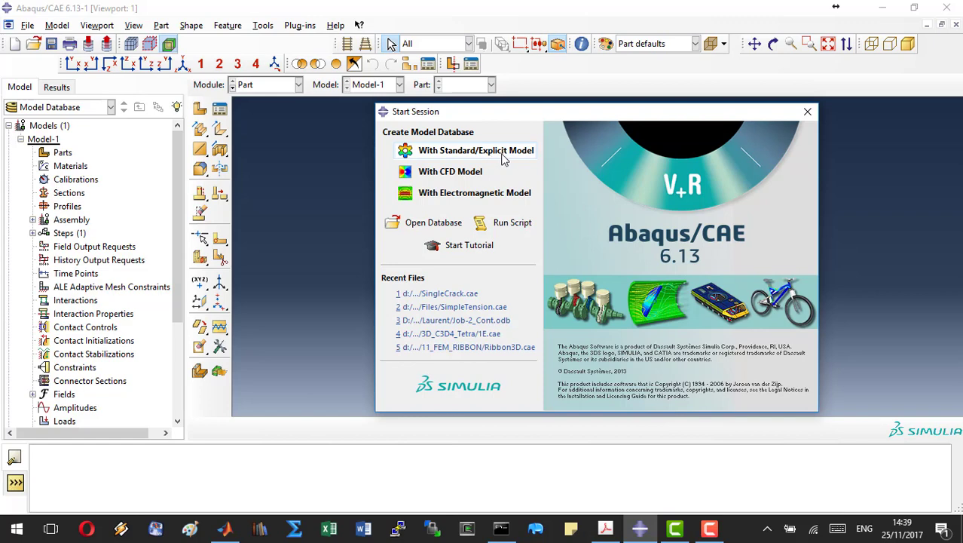
- Create a new Standard/Explicit model database and set the work directory to d:\Tutorials\2_AutomaticGenerator
{"action": "left_click", "coordinate": [474, 160]}
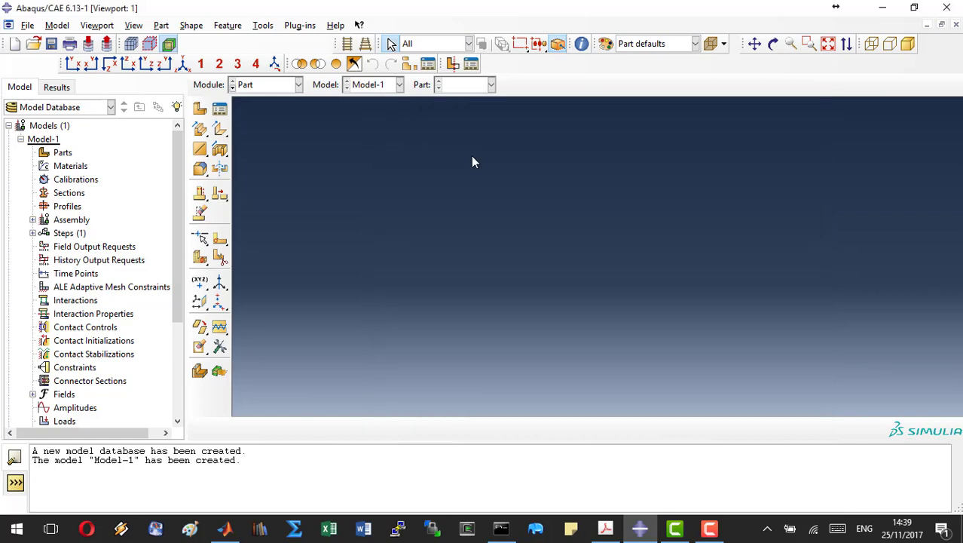
{"action": "left_click", "coordinate": [27, 25]}
{"action": "left_click", "coordinate": [61, 97]}
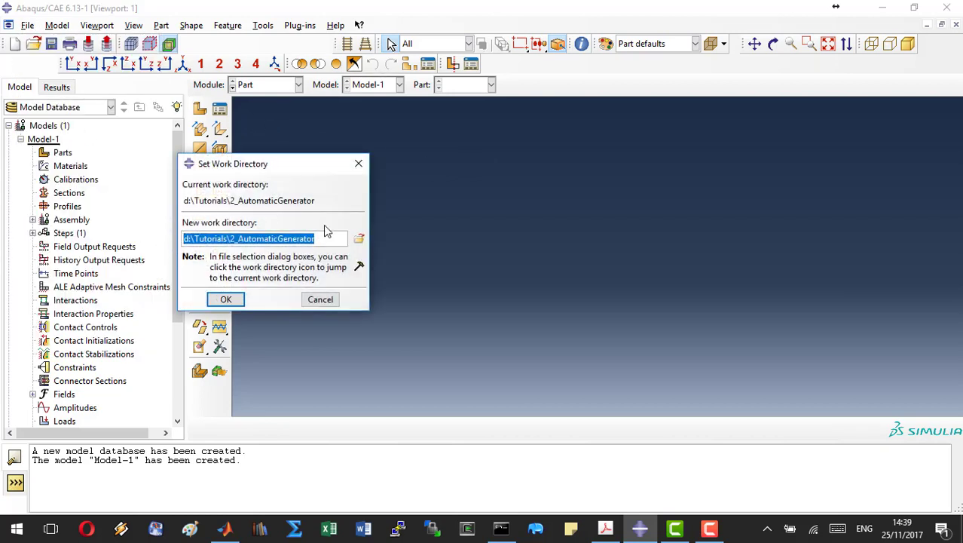
{"action": "left_click", "coordinate": [226, 300]}
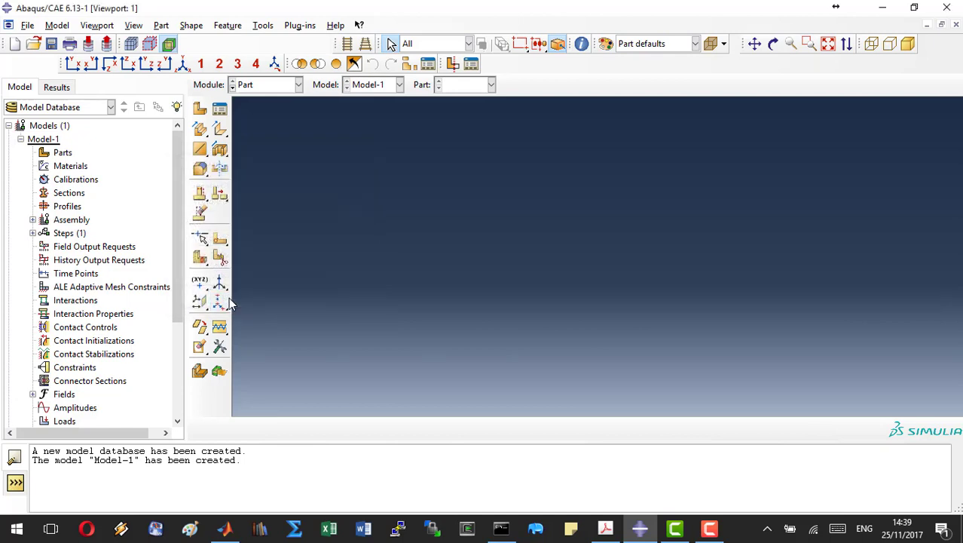
- Save the model database in the work directory as SingleCrack
{"action": "left_click", "coordinate": [52, 45]}
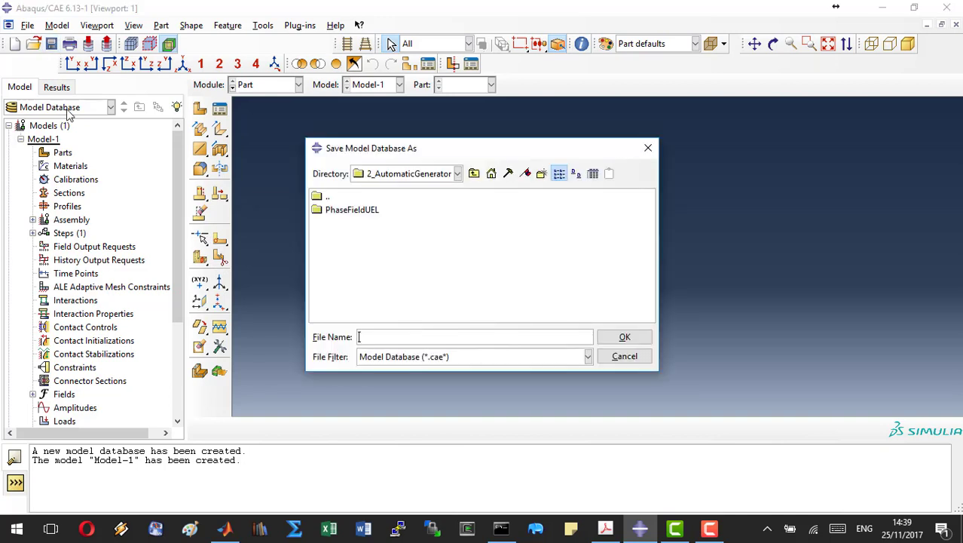
{"action": "type", "text": "SingleCrack"}
{"action": "left_click", "coordinate": [617, 337]}
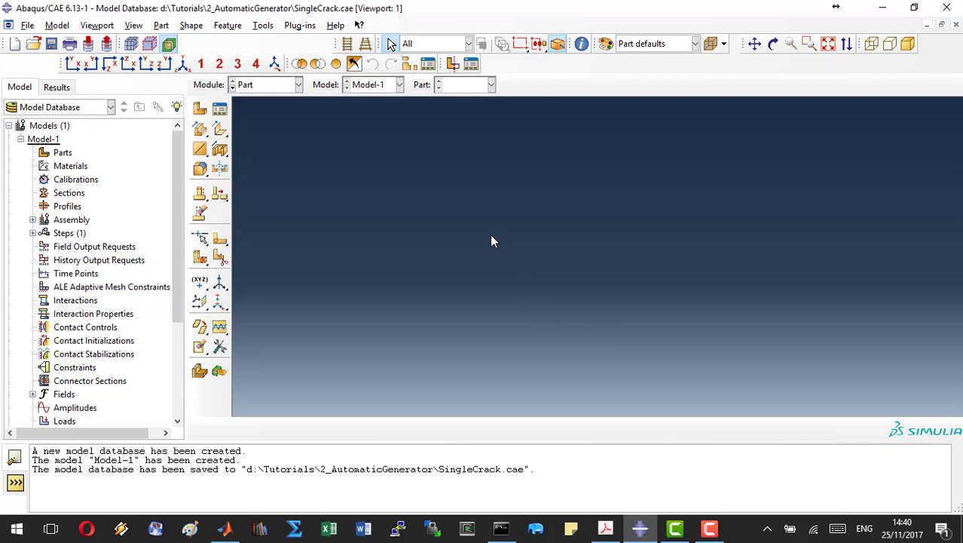
- Create a 2D planar deformable shell part named Sample with an approximate size of 5
{"action": "left_click", "coordinate": [200, 109]}
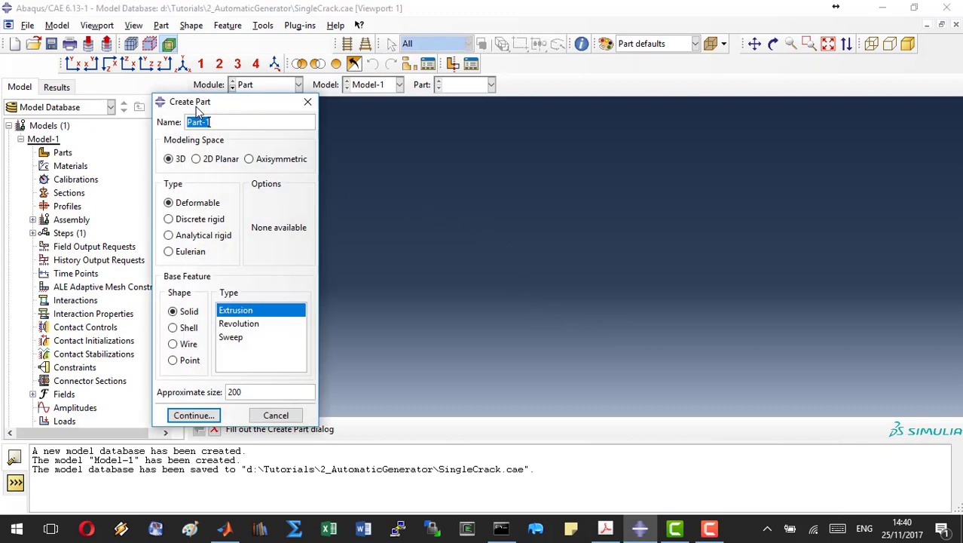
{"action": "type", "text": "Sample"}
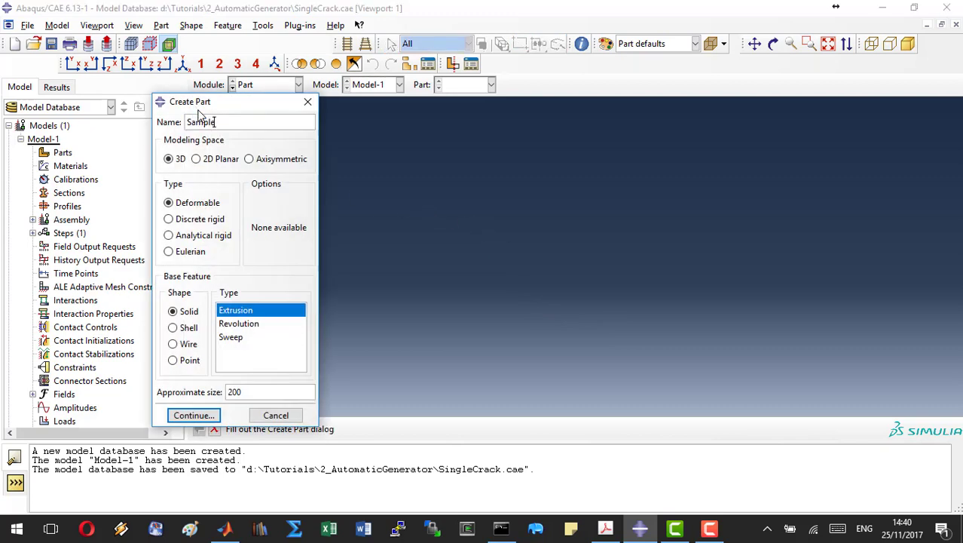
{"action": "left_click", "coordinate": [214, 162]}
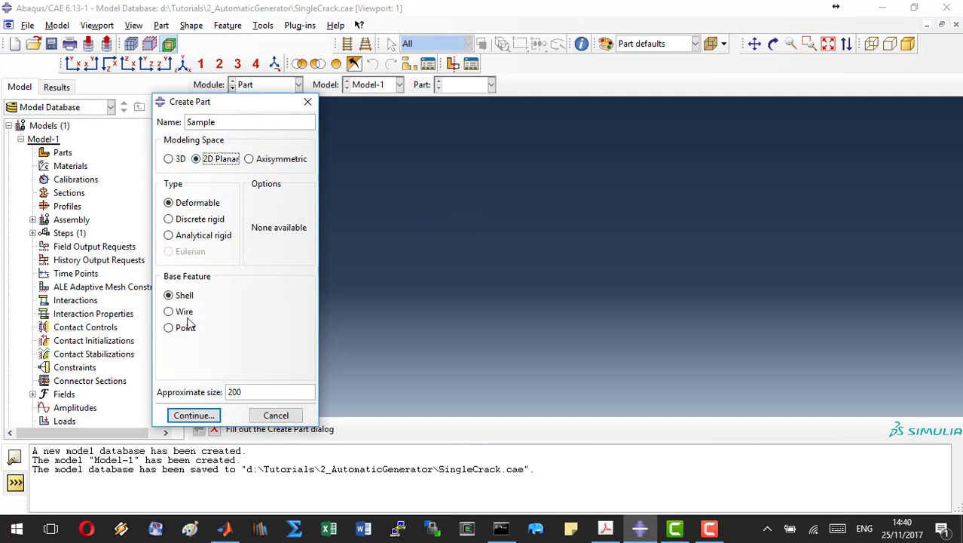
{"action": "left_click_drag", "start_coordinate": [249, 391], "coordinate": [216, 398]}
{"action": "type", "text": "5"}
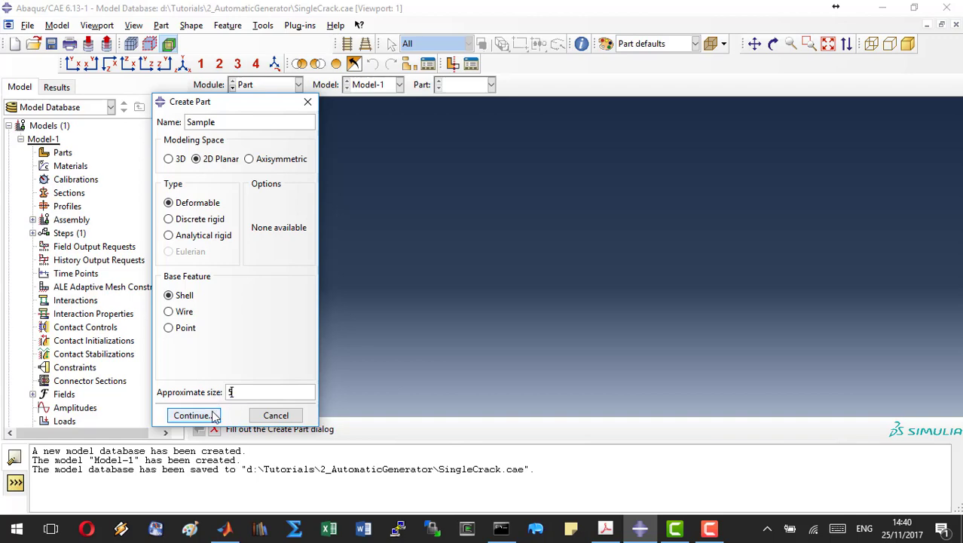
{"action": "left_click", "coordinate": [215, 416]}
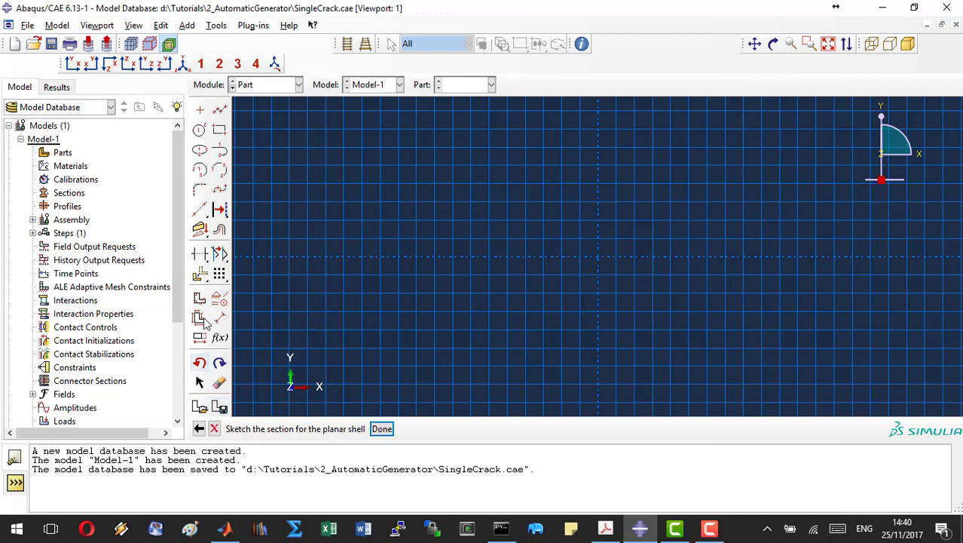
- Draw connected lines from 0,0 through -0.5,0.0005, then -0.5,0.5 and 0.5,0.5 to 0.5,-0.5
{"action": "left_click", "coordinate": [220, 112]}
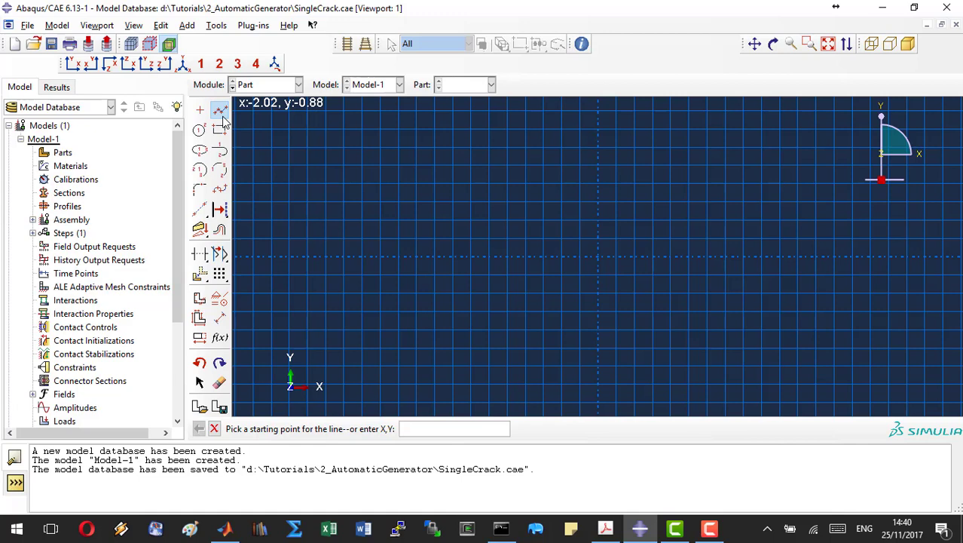
{"action": "type", "text": "0,0"}
{"action": "key", "text": "Return"}
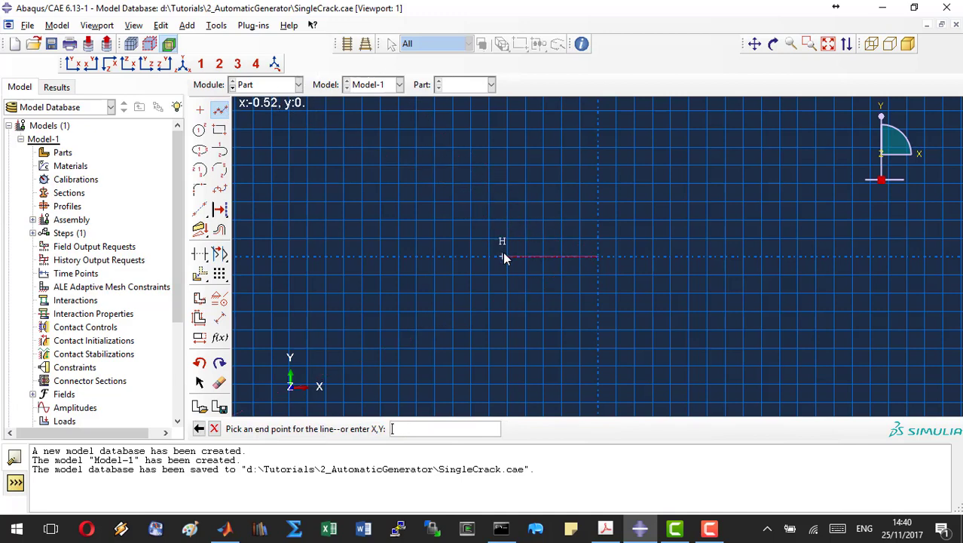
{"action": "type", "text": "-0.5,0.0005"}
{"action": "key", "text": "Return"}
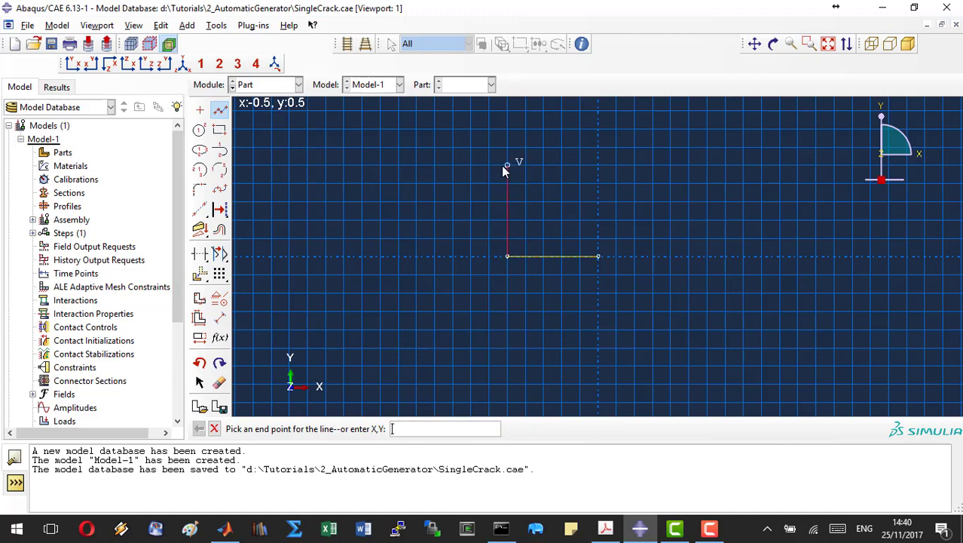
{"action": "type", "text": "-0.5,0.5"}
{"action": "key", "text": "Return"}
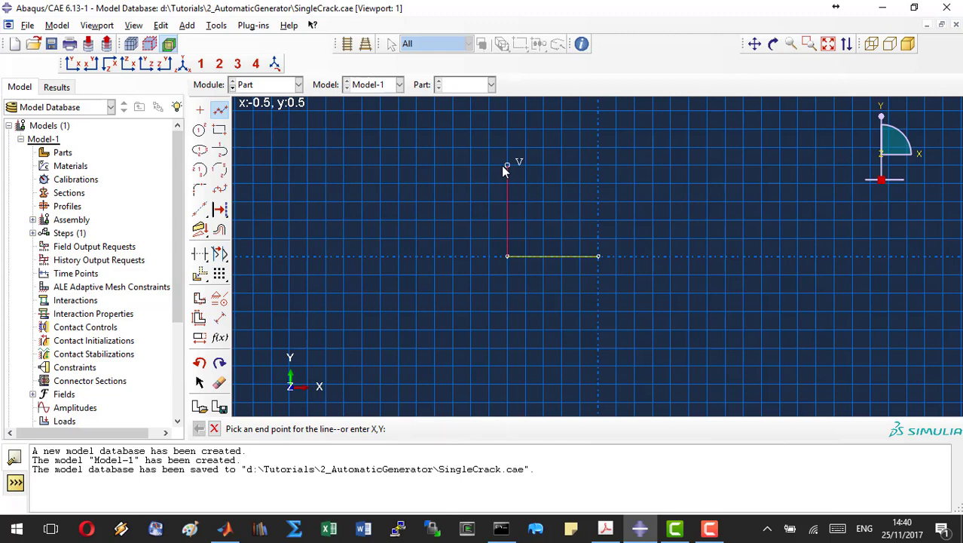
{"action": "type", "text": "0.5,0.5"}
{"action": "key", "text": "Return"}
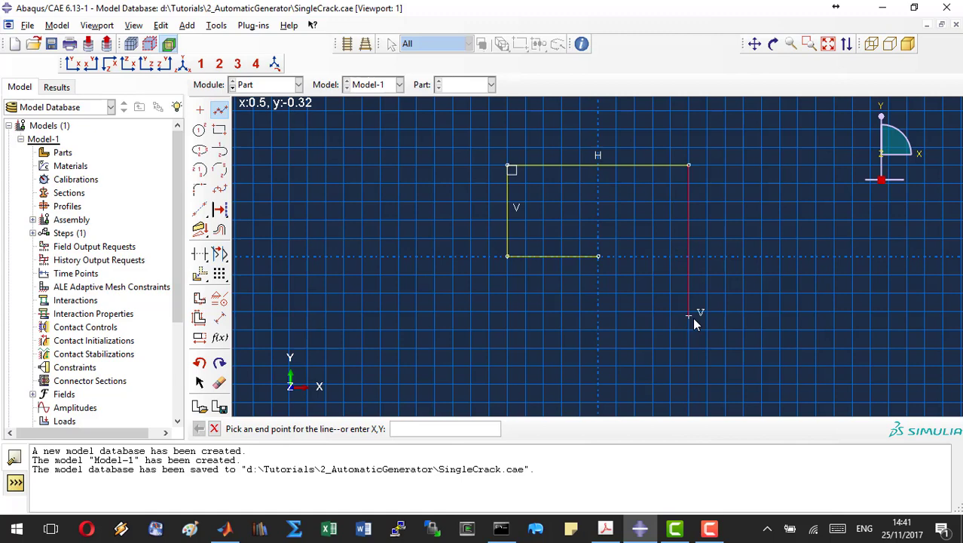
{"action": "type", "text": "0.5,-0.5"}
{"action": "key", "text": "Return"}
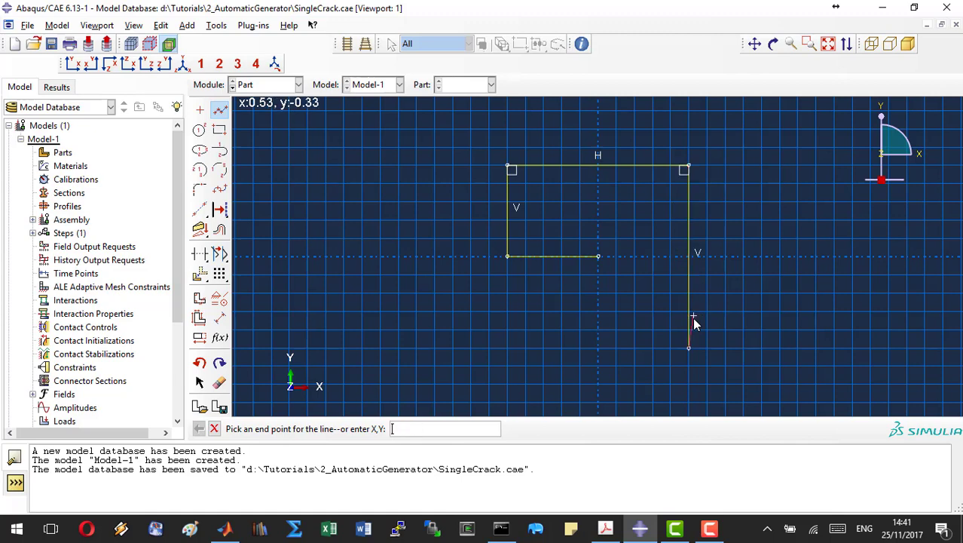
- Continue the connected lines from the lower right corner to -0.5,-0.5 and on to -0.5,-0.0005
{"action": "type", "text": "-0.5,-0."}
{"action": "type", "text": "5"}
{"action": "key", "text": "Return"}
{"action": "type", "text": "-0.5,0.0005"}
{"action": "key", "text": "Left"}
{"action": "key", "text": "Left"}
{"action": "key", "text": "BackSpace"}
{"action": "type", "text": "0"}
{"action": "key", "text": "Left"}
{"action": "key", "text": "Left"}
{"action": "key", "text": "Left"}
{"action": "key", "text": "Left"}
{"action": "type", "text": "-"}
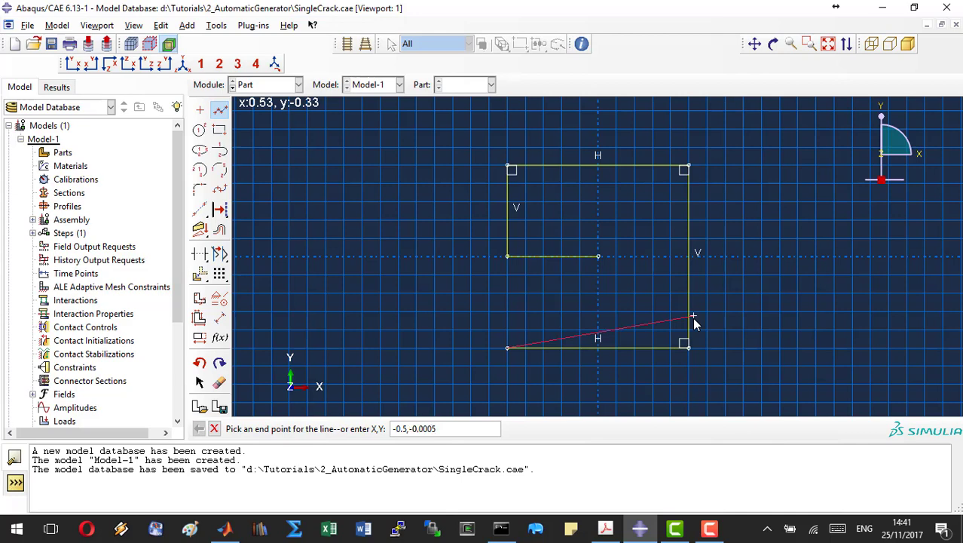
{"action": "key", "text": "Return"}
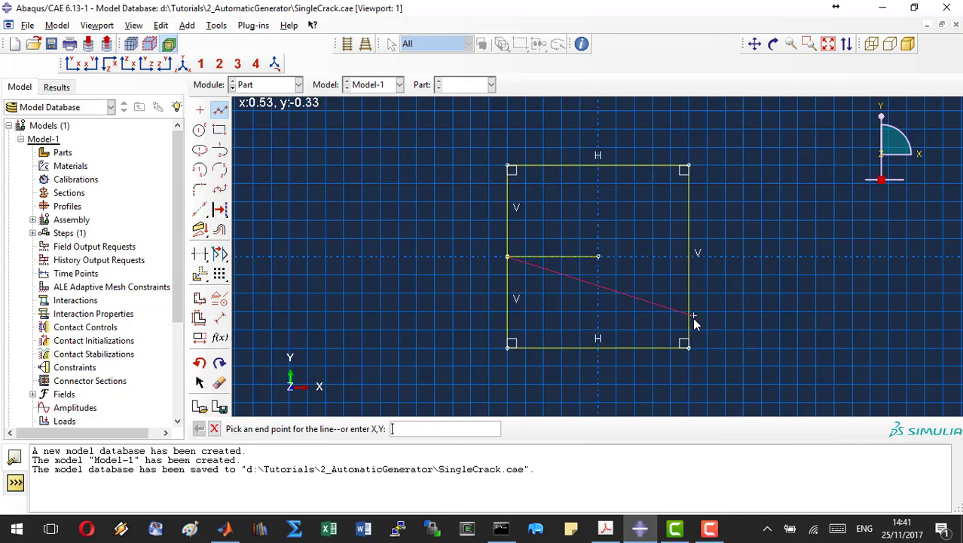
- Close the notched square outline at the crack tip at the origin and finish the planar shell sketch
{"action": "left_click", "coordinate": [599, 257]}
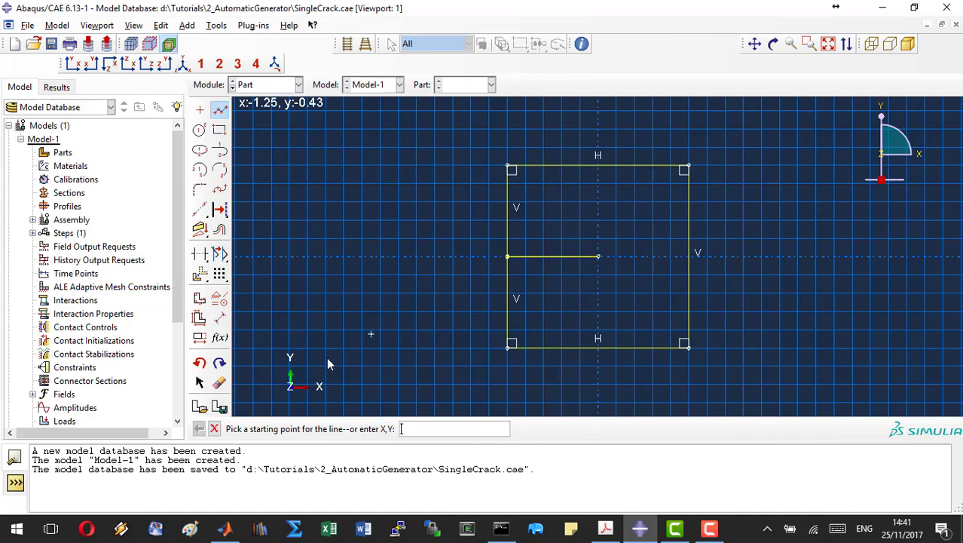
{"action": "left_click", "coordinate": [215, 429]}
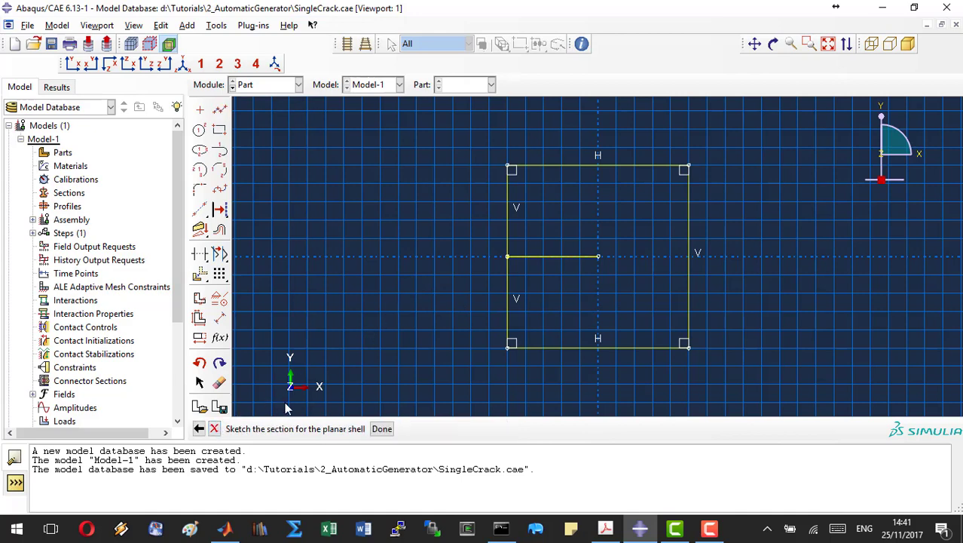
{"action": "left_click", "coordinate": [381, 429]}
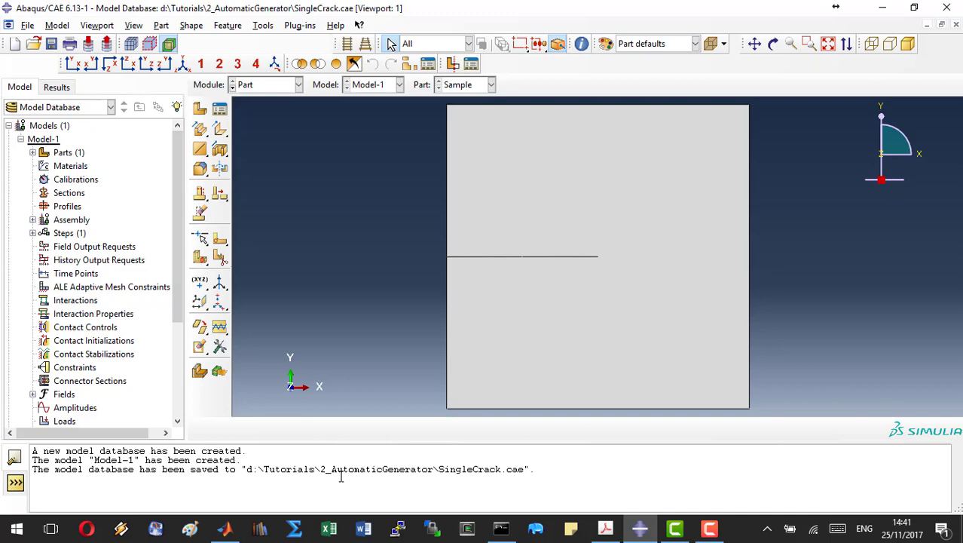
- Start a face partition sketch on the plate and draw a rectangle from -0.1,-0.1 to 0.5,0.1
{"action": "left_click", "coordinate": [220, 243]}
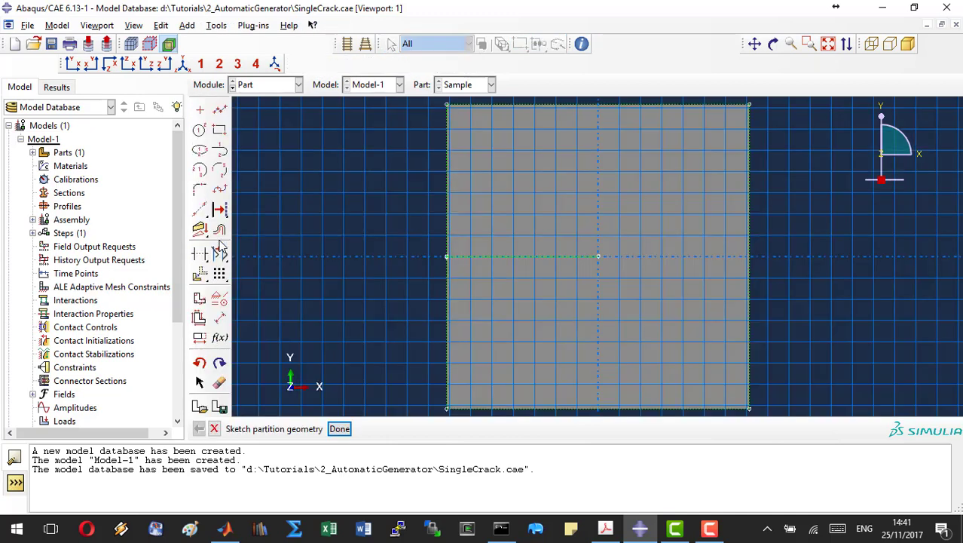
{"action": "left_click", "coordinate": [222, 130]}
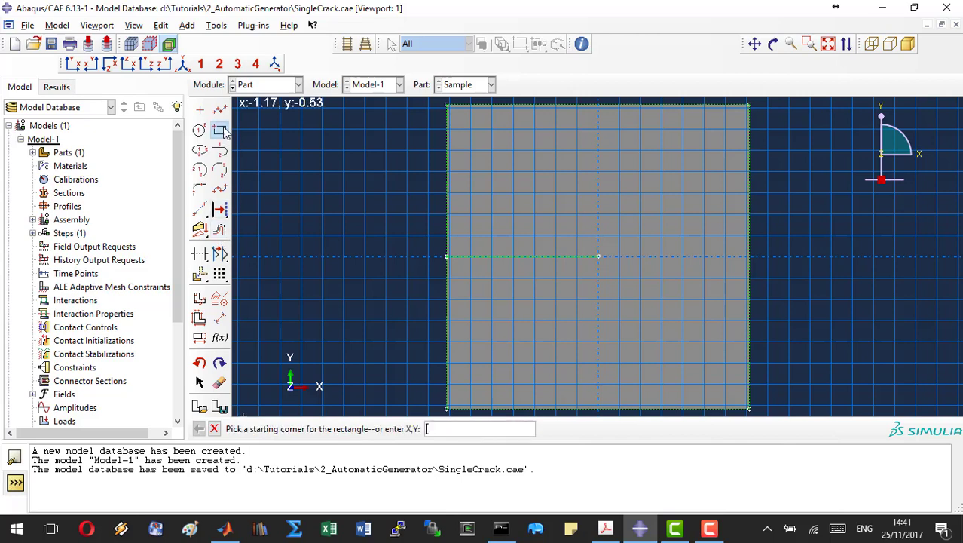
{"action": "type", "text": "-0.1,-0.1"}
{"action": "key", "text": "Return"}
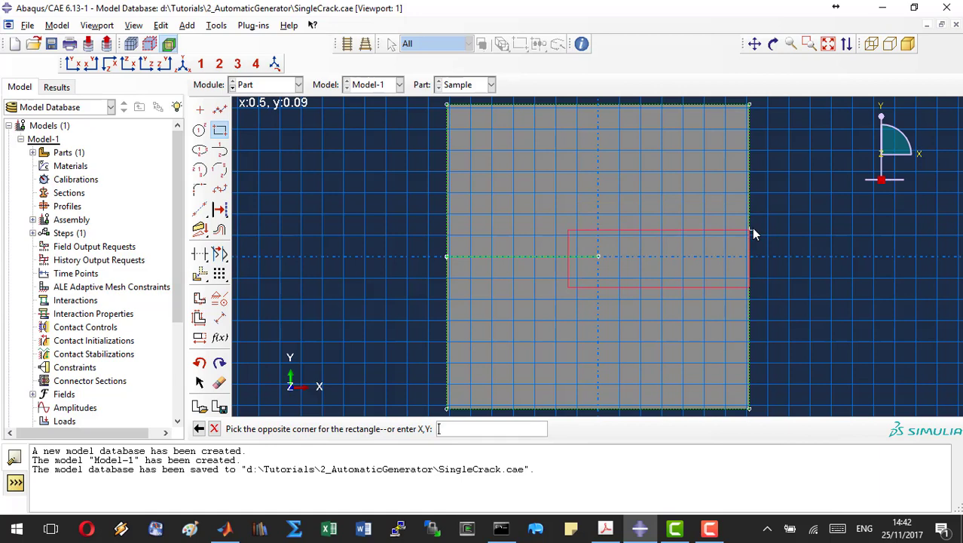
{"action": "type", "text": "0.5,01"}
{"action": "key", "text": "Return"}
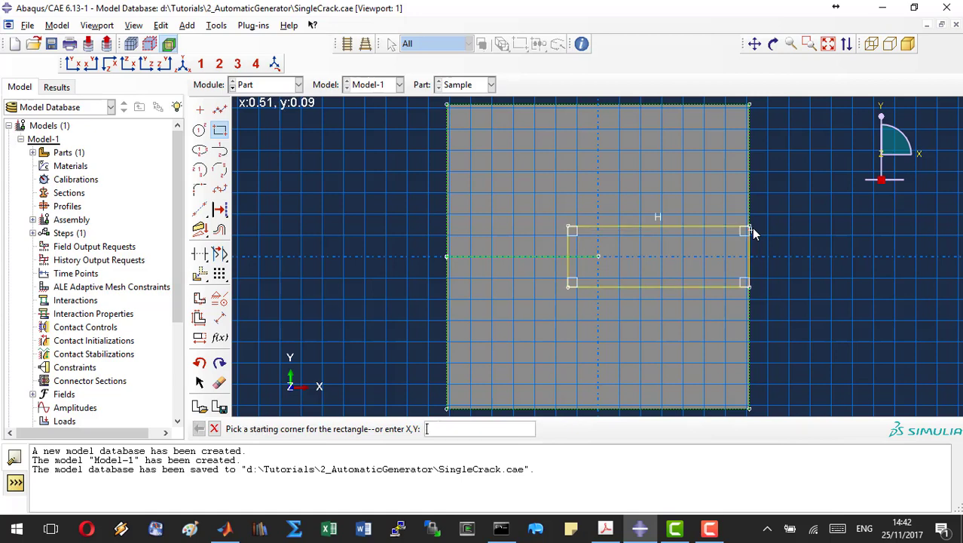
- Add a horizontal line from the crack tip to the plate's right edge and finish the partition sketch
{"action": "left_click", "coordinate": [219, 110]}
{"action": "left_click", "coordinate": [602, 257]}
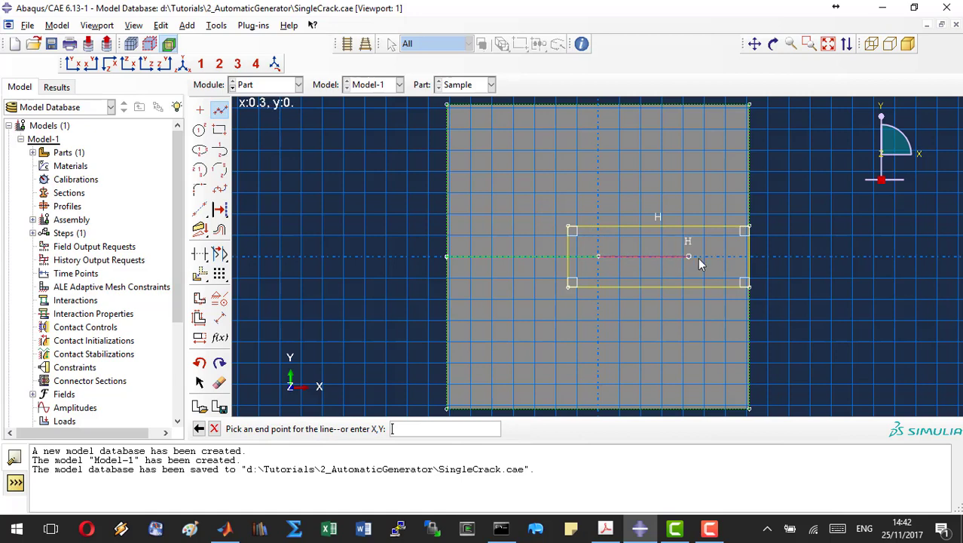
{"action": "left_click", "coordinate": [750, 257]}
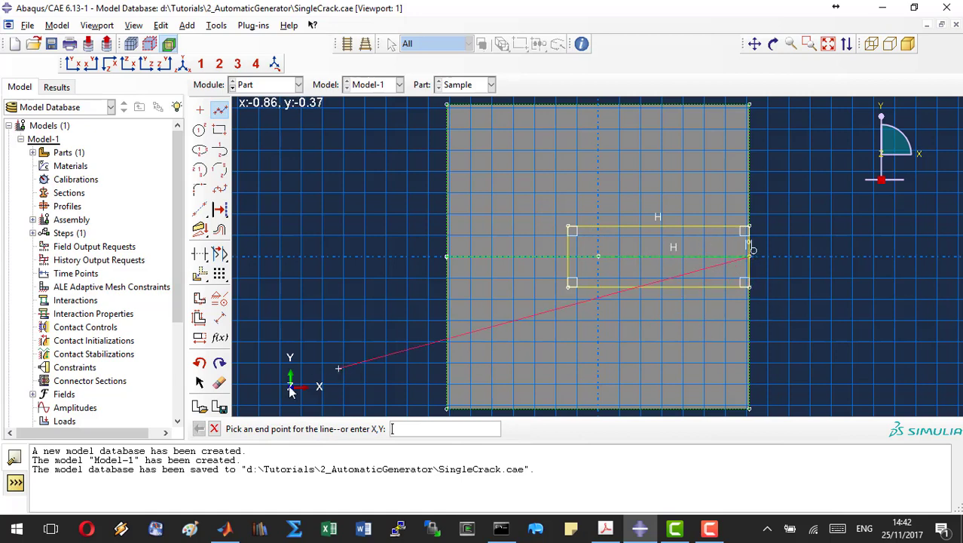
{"action": "left_click", "coordinate": [214, 428]}
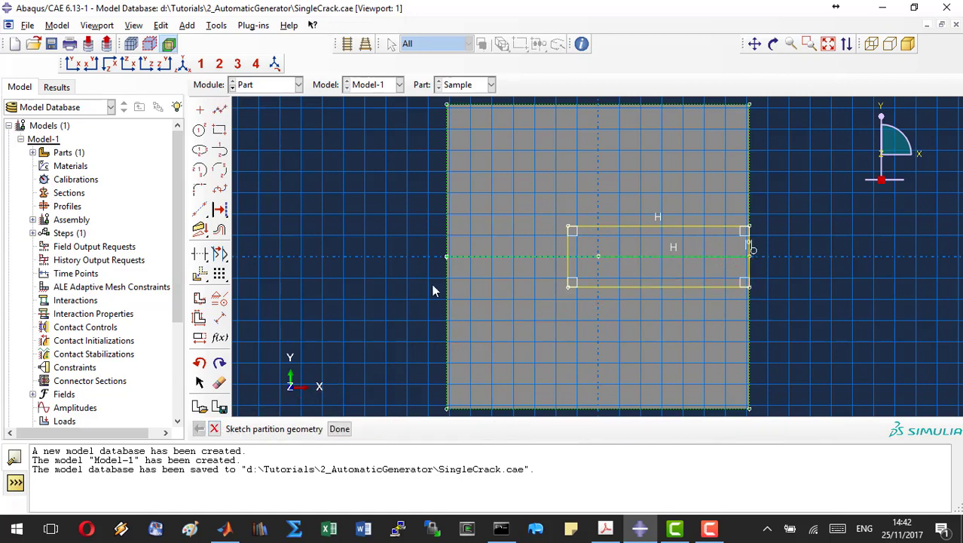
{"action": "left_click", "coordinate": [340, 428]}
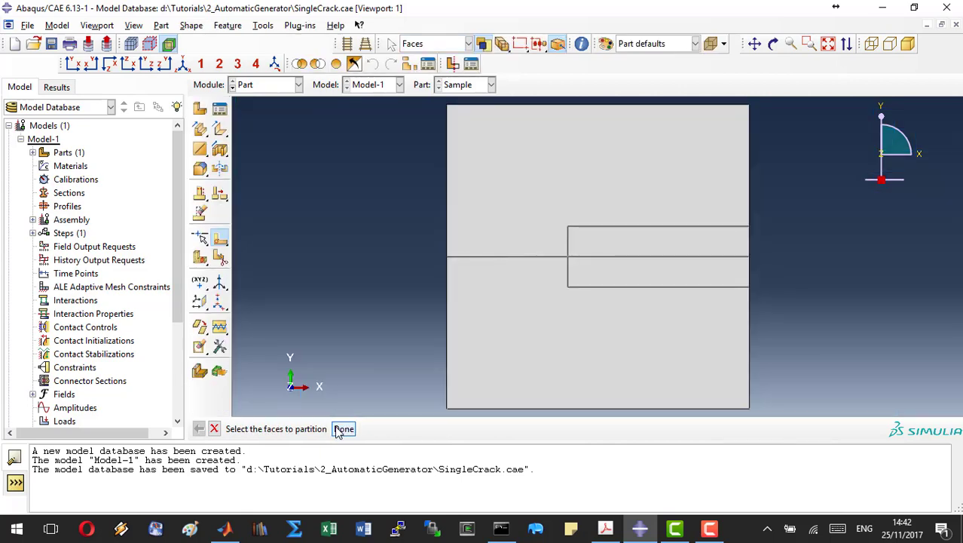
- Check the face partition by selecting the lower region, both rectangle halves and the upper region in turn
{"action": "left_click", "coordinate": [496, 317]}
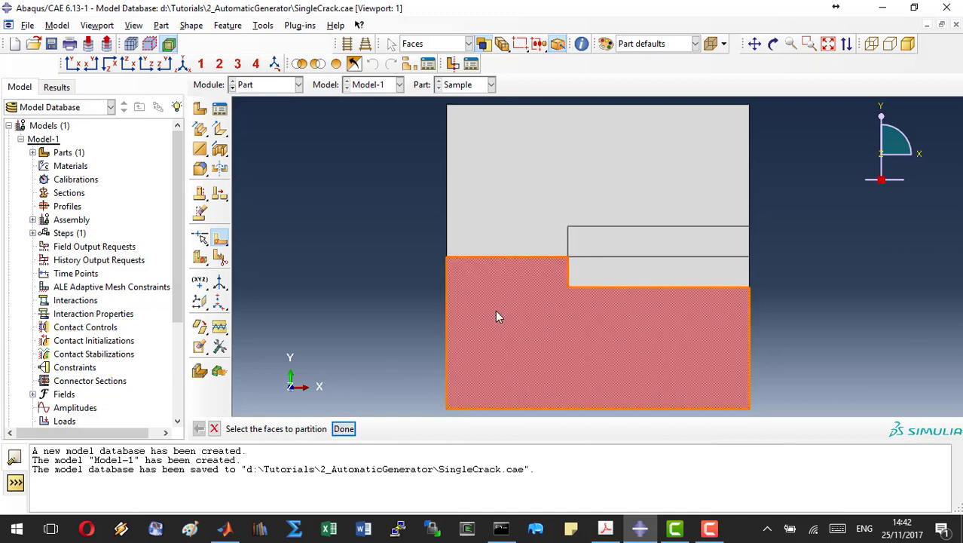
{"action": "left_click", "coordinate": [593, 272]}
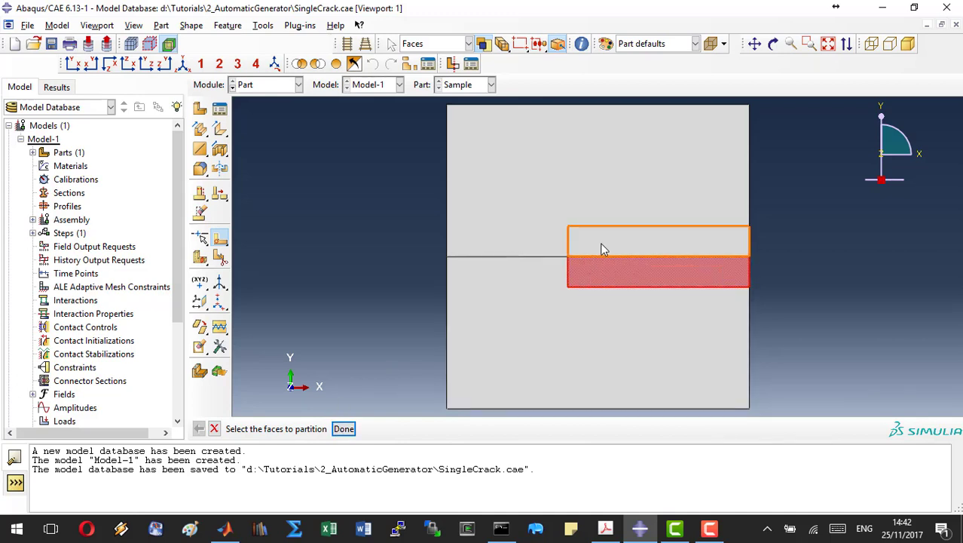
{"action": "left_click", "coordinate": [601, 243]}
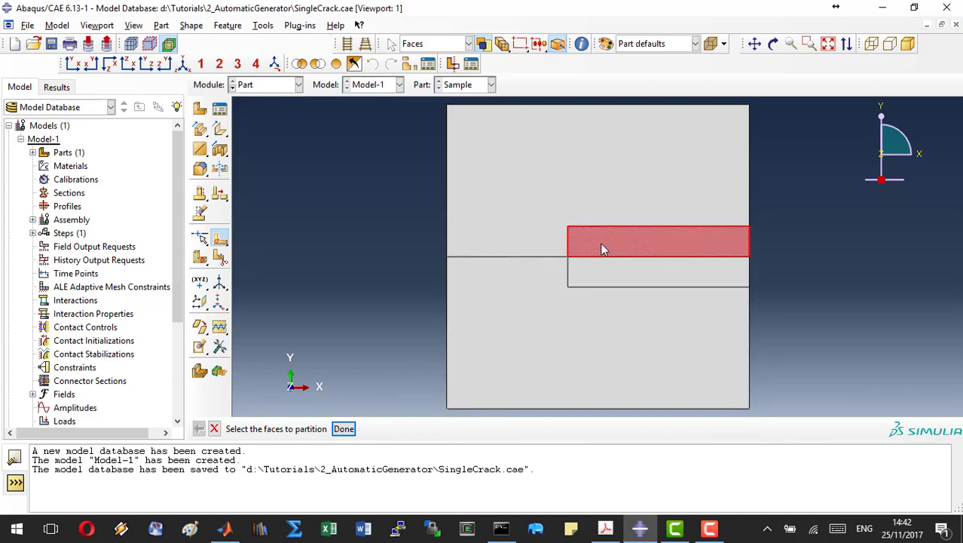
{"action": "left_click", "coordinate": [548, 199]}
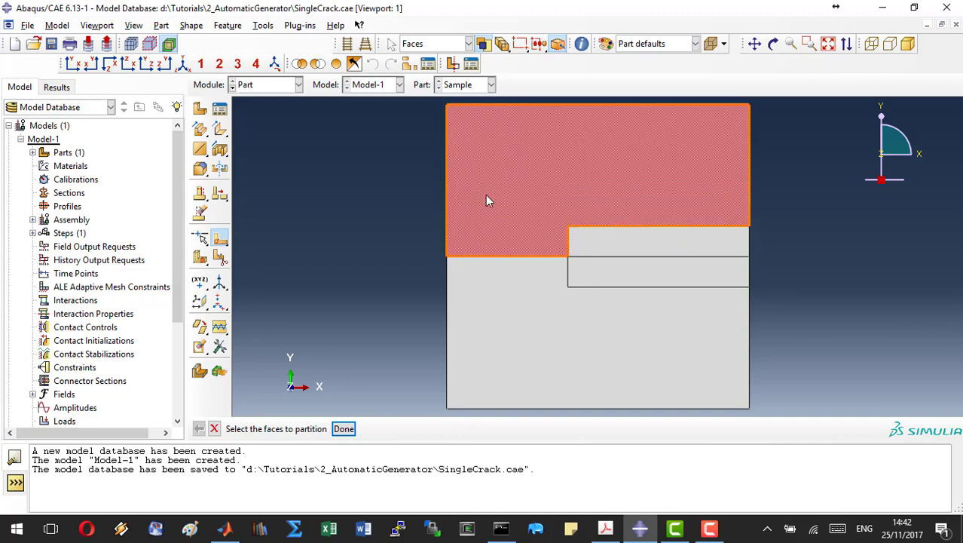
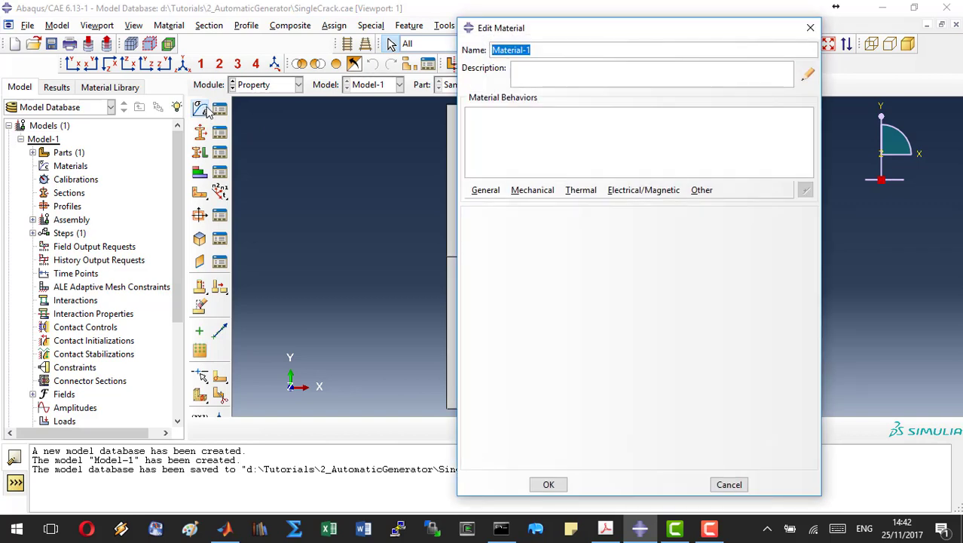
- Name the material UMATELEM and add a User Material behavior with mechanical constants 1e-11 and 0.3
{"action": "type", "text": "UMATELEM"}
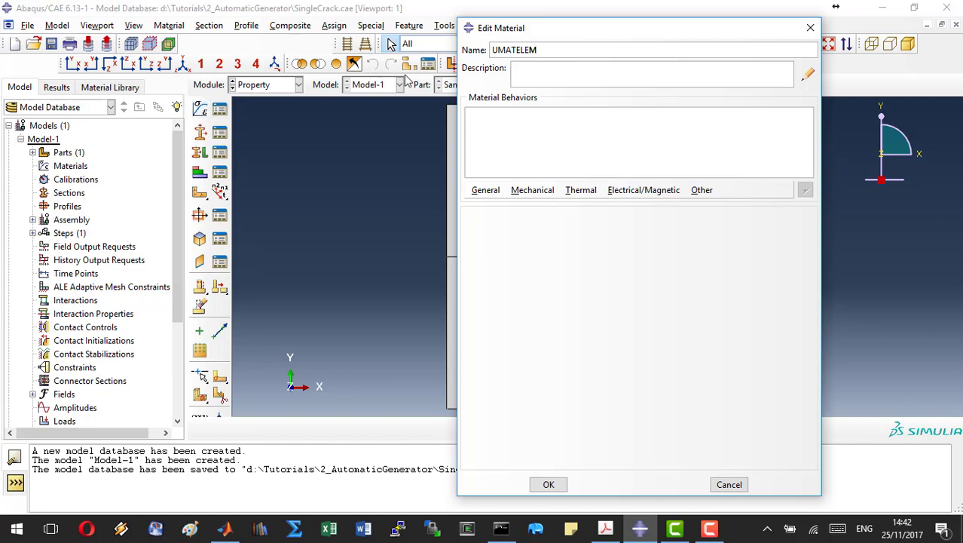
{"action": "left_click", "coordinate": [488, 193]}
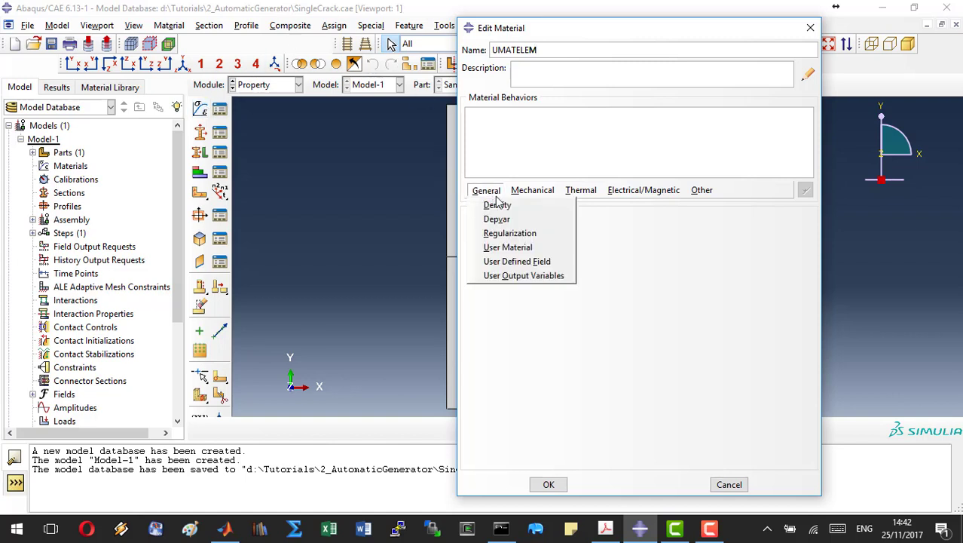
{"action": "left_click", "coordinate": [509, 247]}
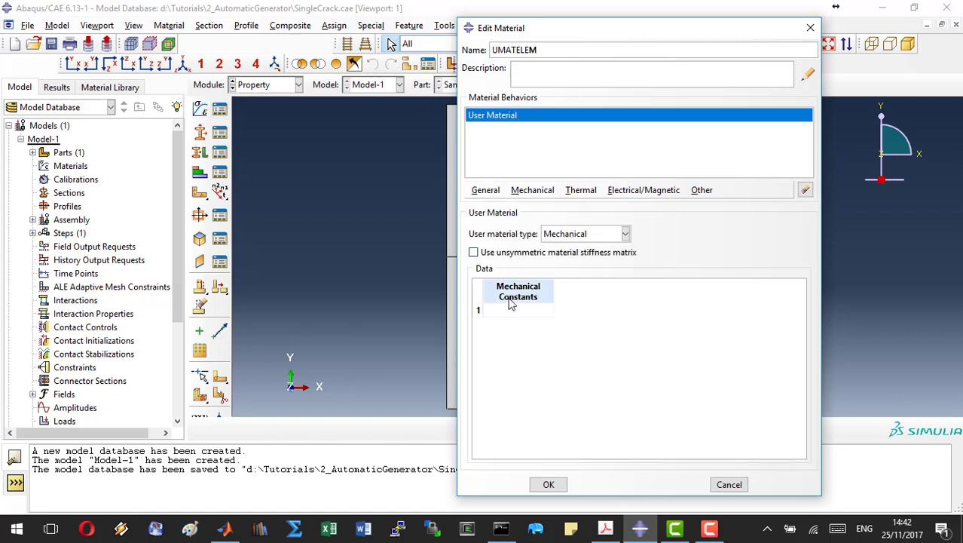
{"action": "left_click", "coordinate": [510, 315]}
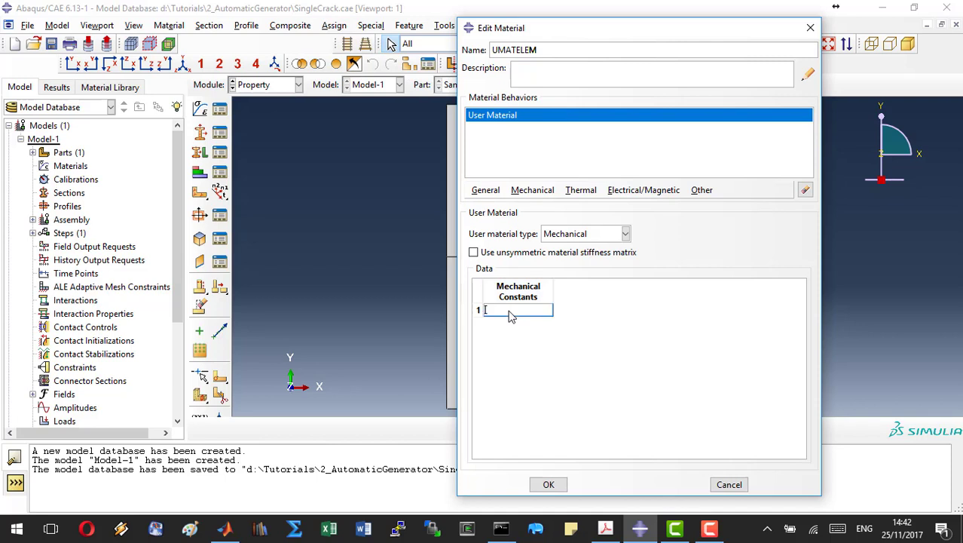
{"action": "type", "text": "1e-11"}
{"action": "key", "text": "Return"}
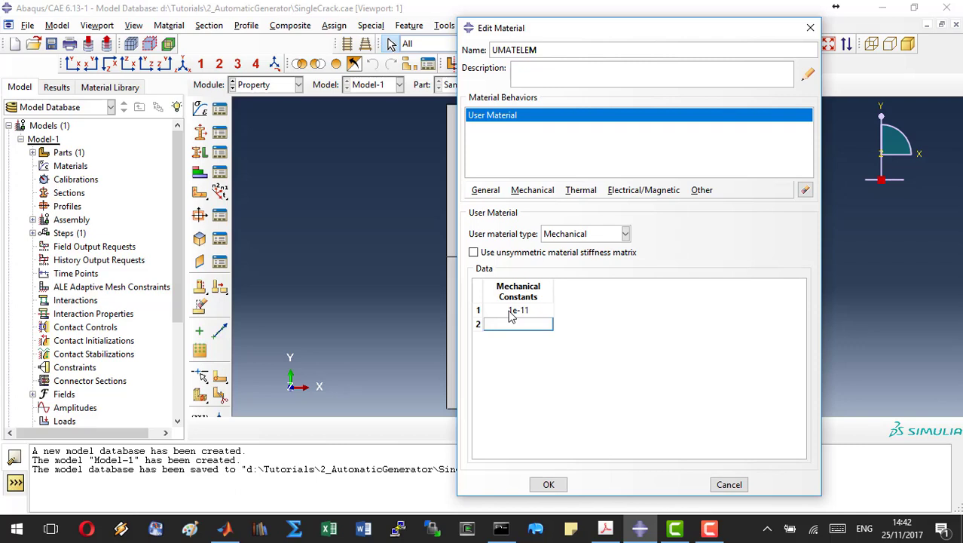
{"action": "type", "text": "0.3"}
- Add a Depvar behavior with 16 solution-dependent state variables and finish the material
{"action": "left_click", "coordinate": [484, 194]}
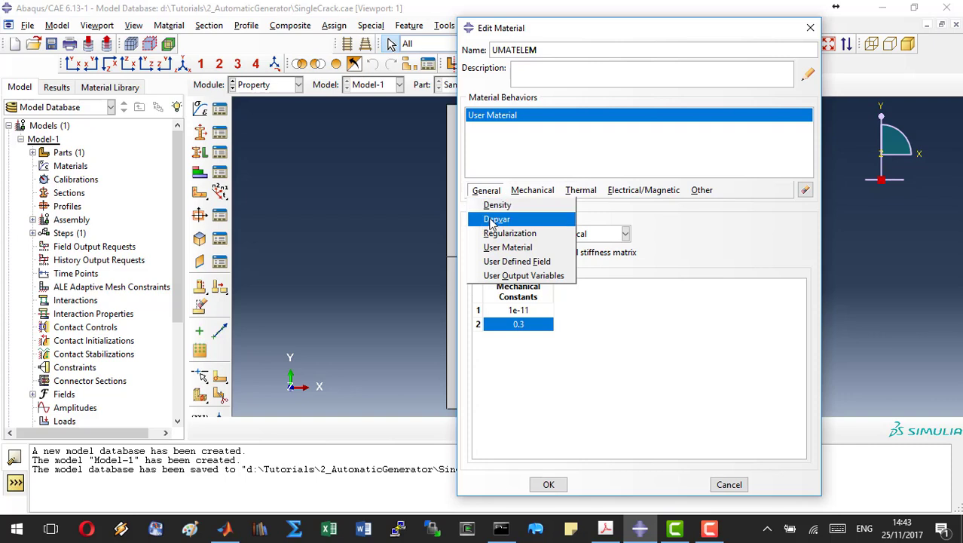
{"action": "left_click", "coordinate": [492, 220]}
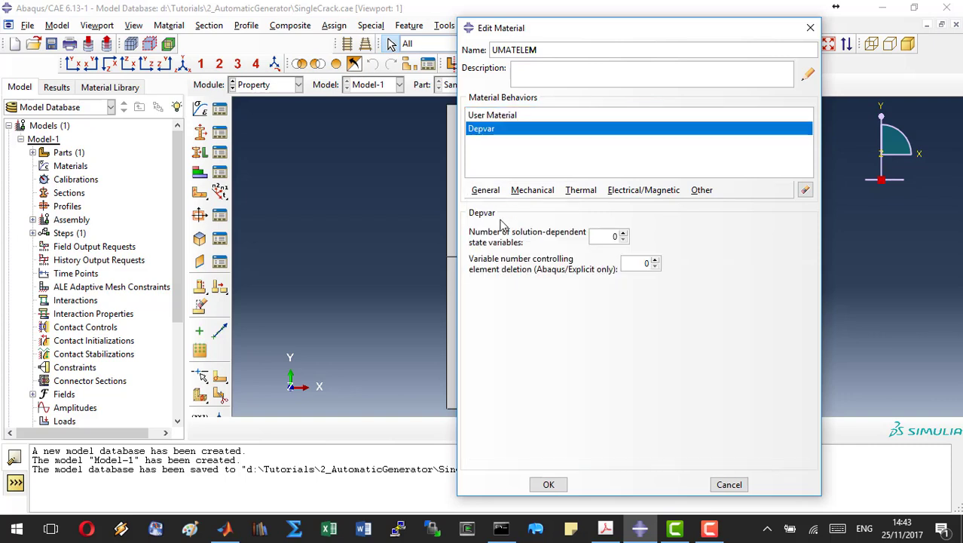
{"action": "double_click", "coordinate": [611, 238]}
{"action": "type", "text": "16"}
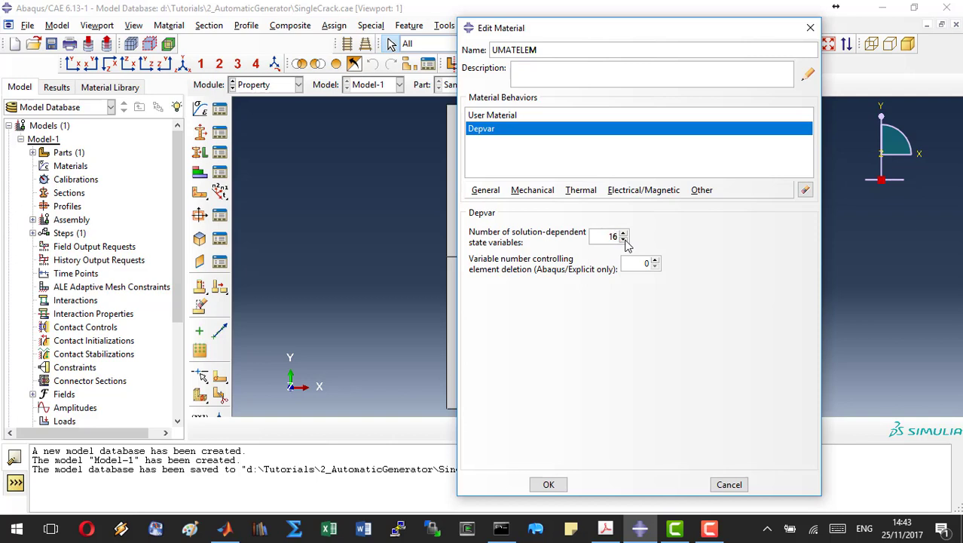
{"action": "left_click", "coordinate": [551, 485]}
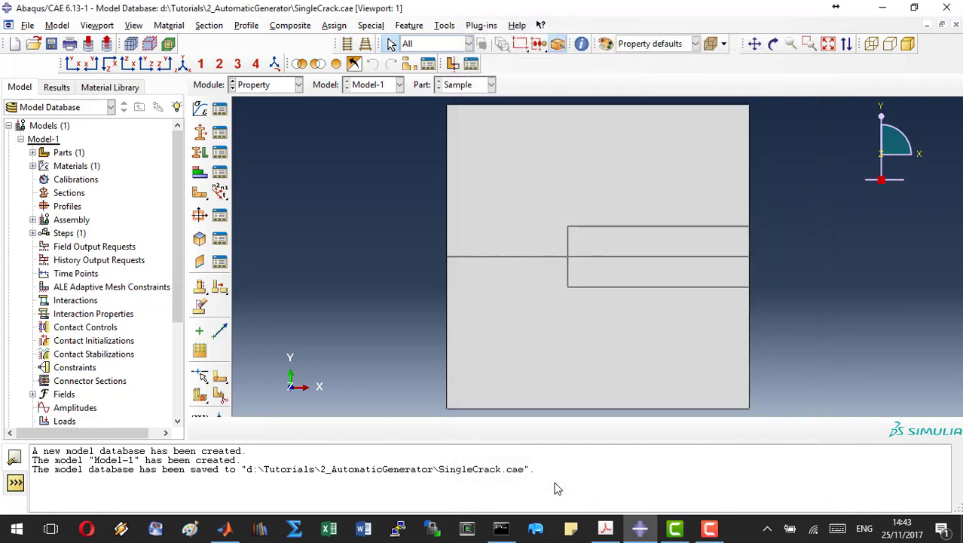
- Create a solid homogeneous section named SampleSec using the UMATELEM material
{"action": "left_click", "coordinate": [200, 134]}
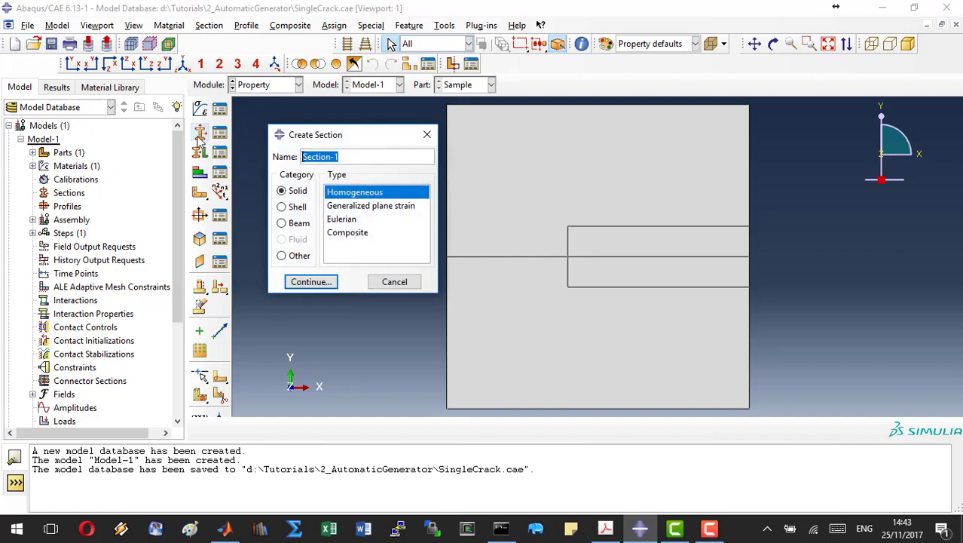
{"action": "type", "text": "SampleSec"}
{"action": "left_click", "coordinate": [311, 282]}
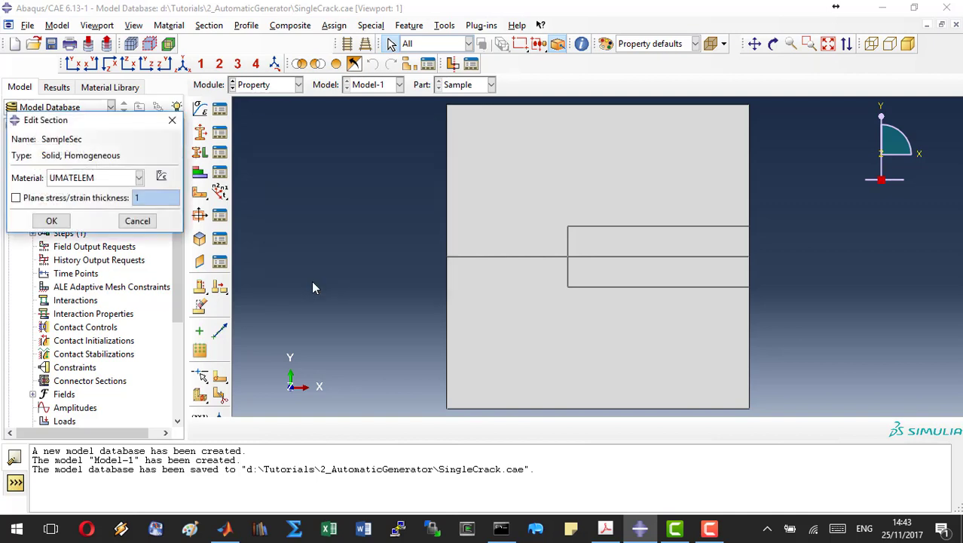
{"action": "left_click", "coordinate": [53, 222]}
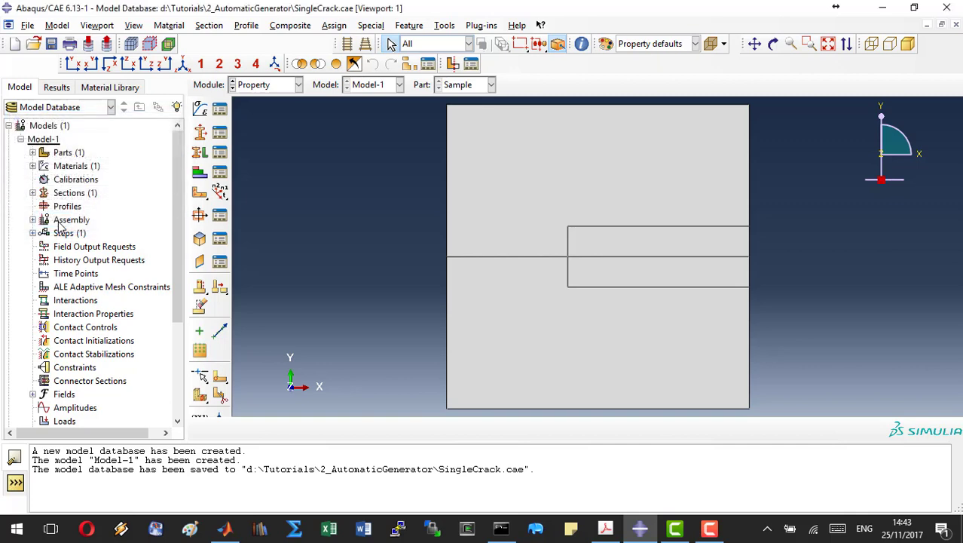
- Assign the SampleSec section to all regions of the plate, storing them as the set SampleSET
{"action": "left_click", "coordinate": [203, 155]}
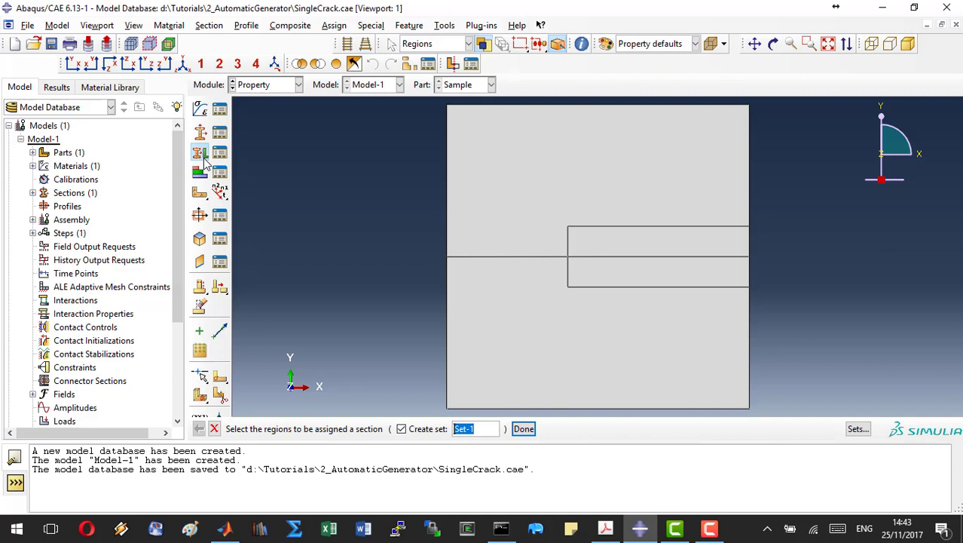
{"action": "type", "text": "SampleSET"}
{"action": "left_click_drag", "start_coordinate": [839, 351], "coordinate": [355, 162]}
{"action": "left_click", "coordinate": [524, 428]}
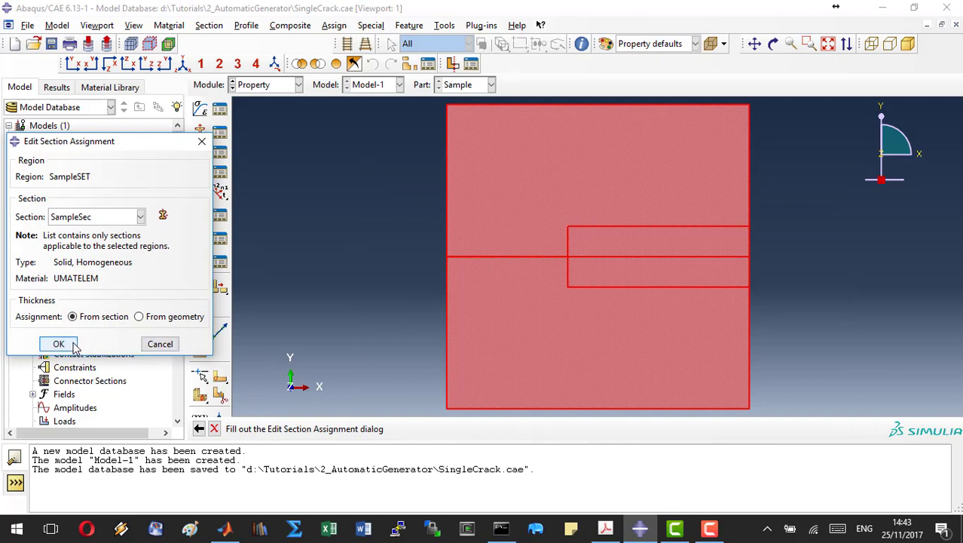
{"action": "left_click", "coordinate": [73, 345]}
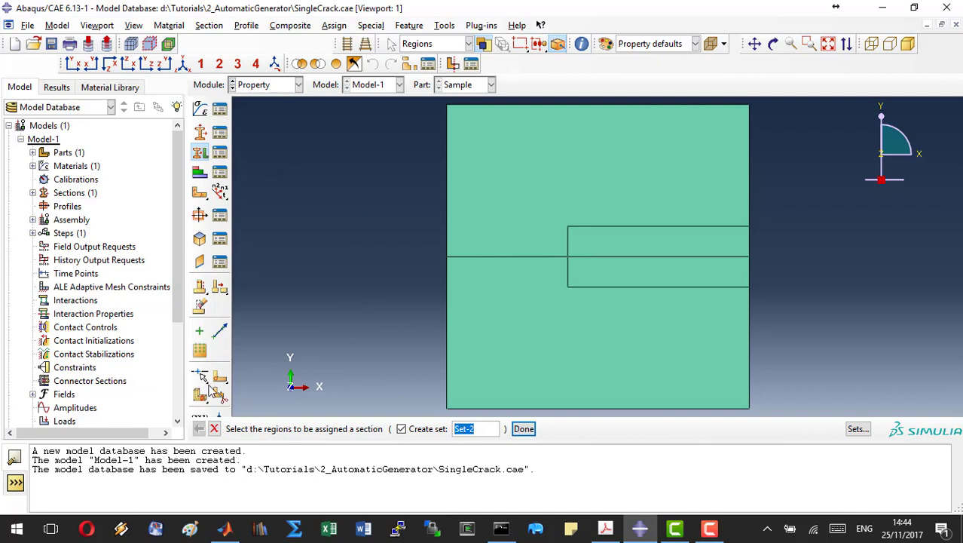
{"action": "left_click", "coordinate": [214, 429]}
- Switch to the Assembly module and create a dependent instance of the Sample part
{"action": "left_click", "coordinate": [279, 88]}
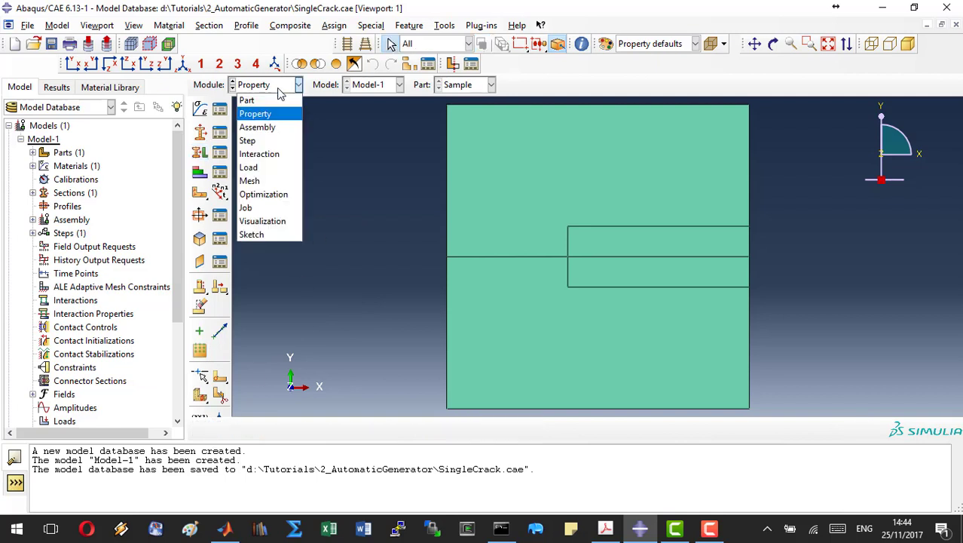
{"action": "left_click", "coordinate": [268, 128]}
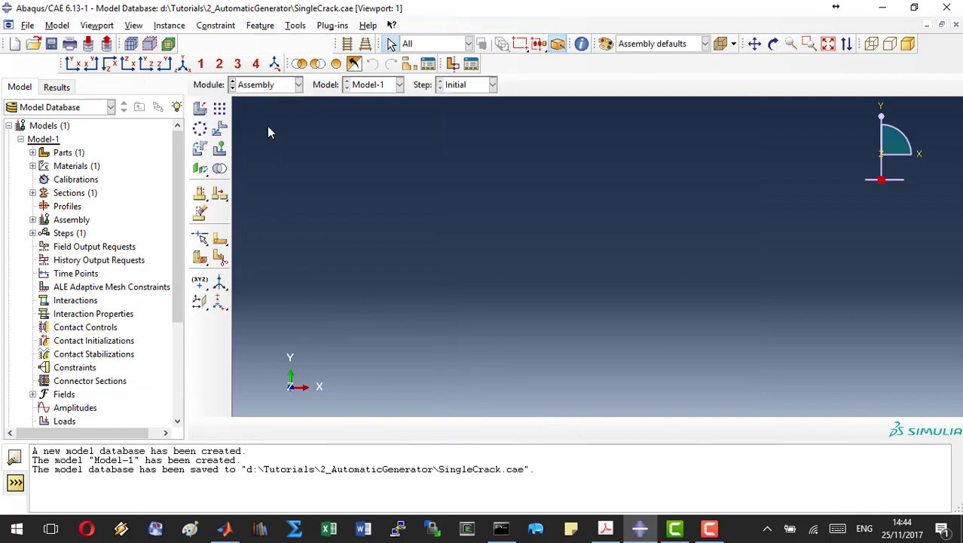
{"action": "left_click", "coordinate": [208, 110]}
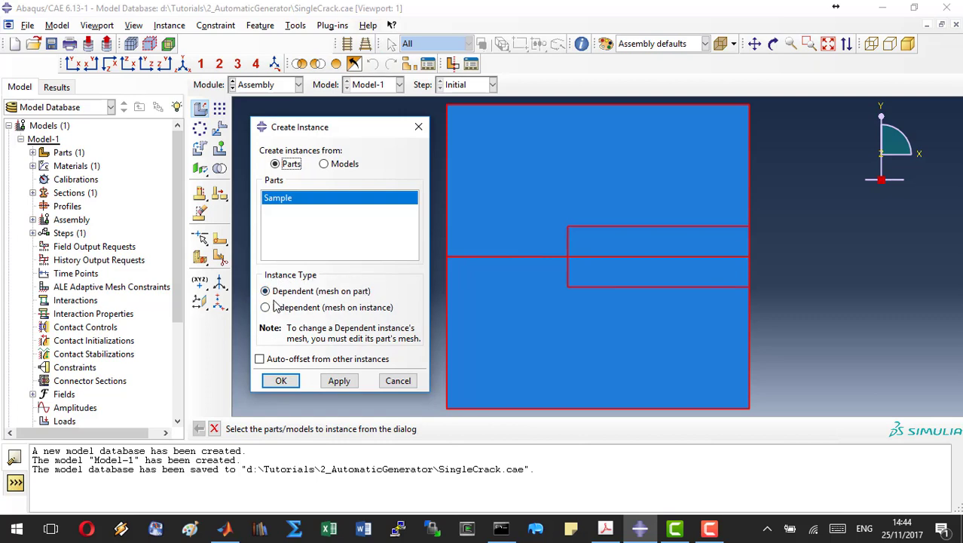
{"action": "left_click", "coordinate": [279, 380]}
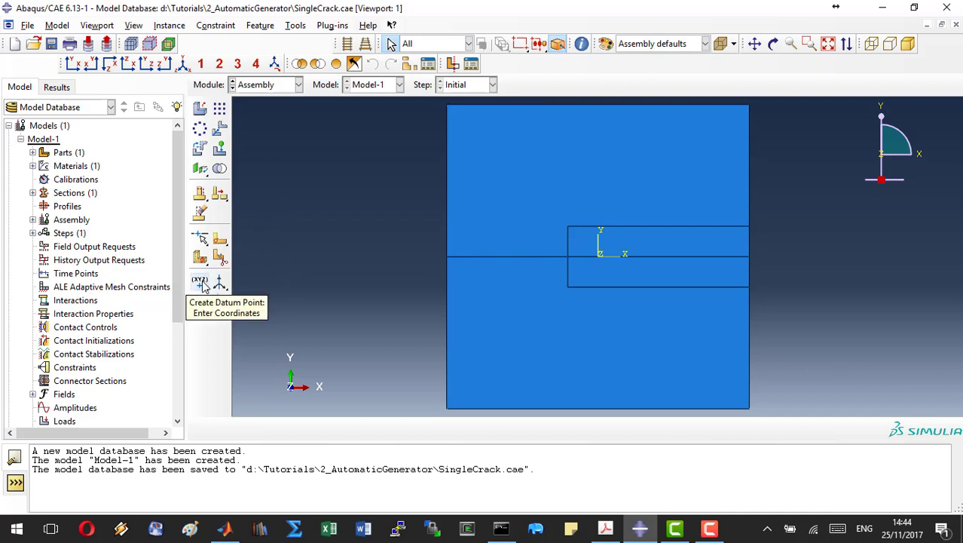
- Create a datum point offset by 0,0.1,0 from the midpoint of the plate's top edge
{"action": "left_click_drag", "start_coordinate": [200, 283], "coordinate": [242, 291]}
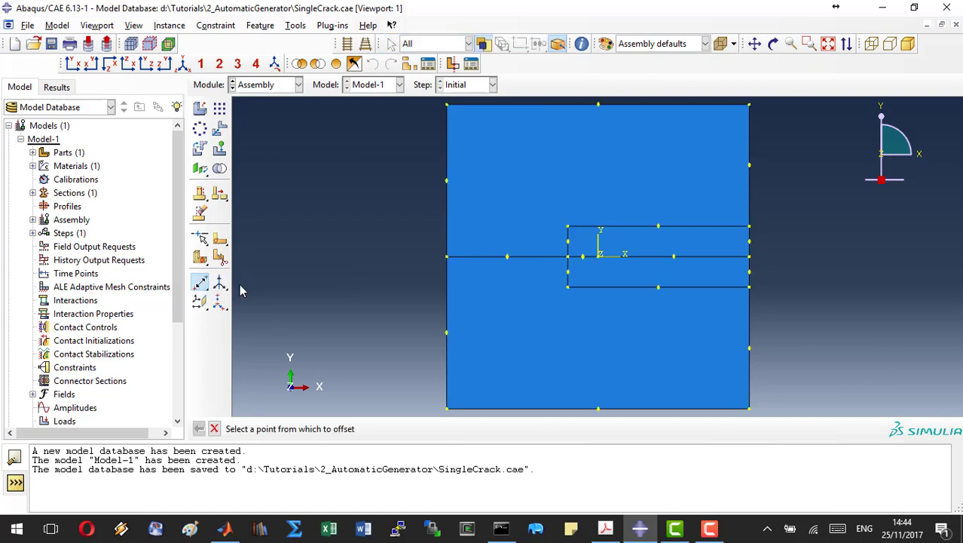
{"action": "left_click", "coordinate": [597, 105]}
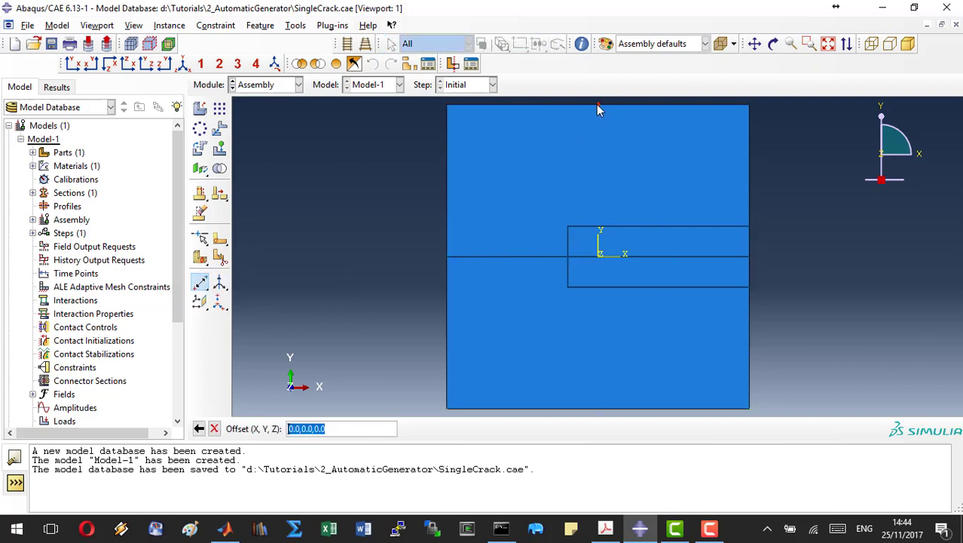
{"action": "type", "text": "0,0."}
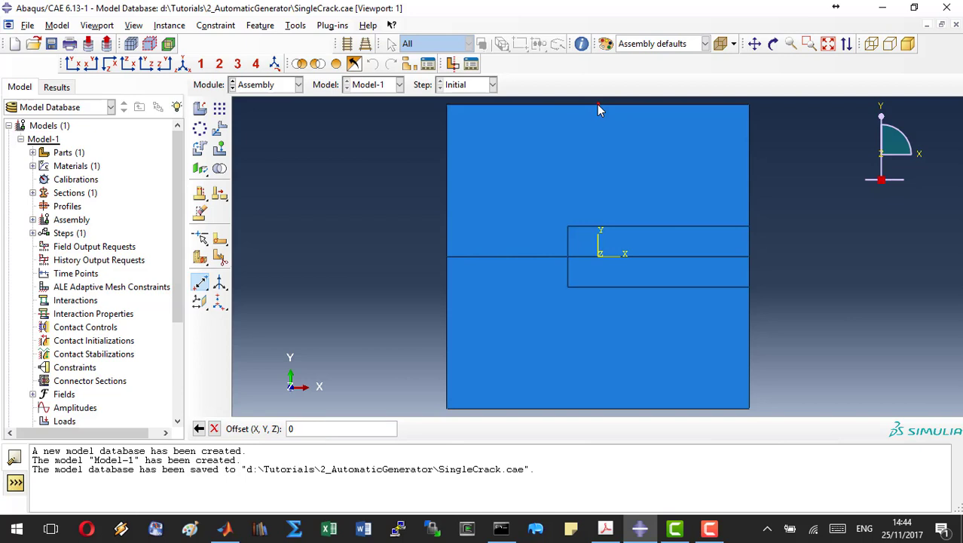
{"action": "type", "text": "1,0"}
{"action": "key", "text": "Return"}
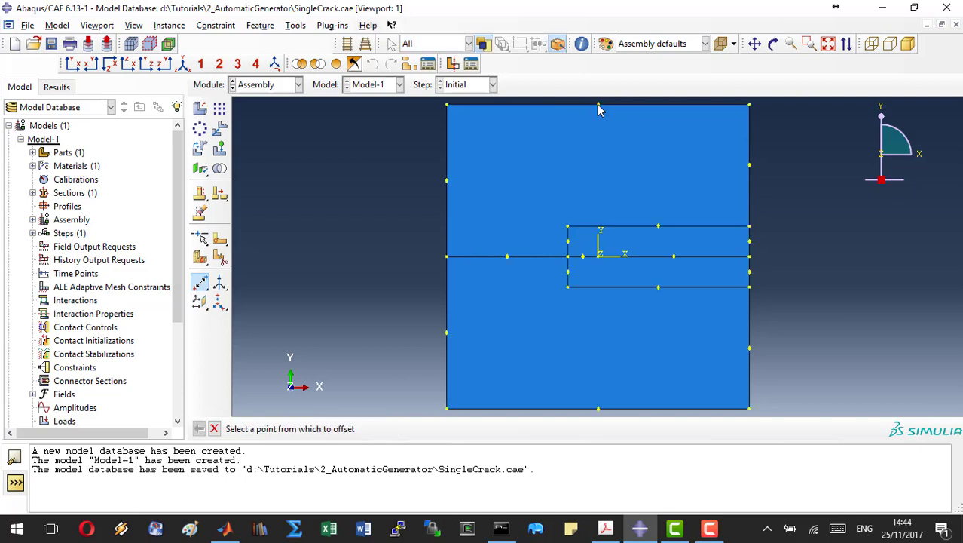
{"action": "left_click", "coordinate": [829, 45]}
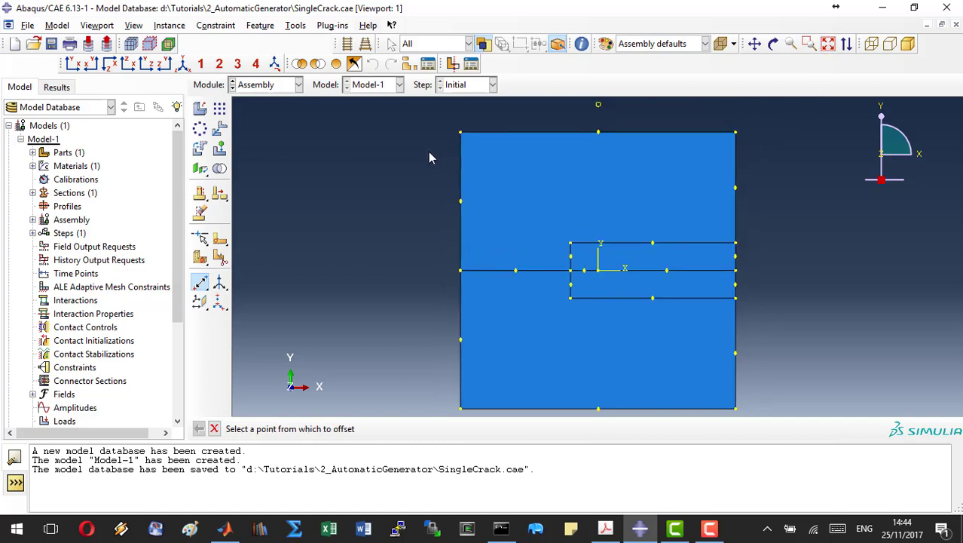
- Place a reference point on the datum point above the plate and save the model database
{"action": "left_click", "coordinate": [298, 26]}
{"action": "left_click", "coordinate": [325, 56]}
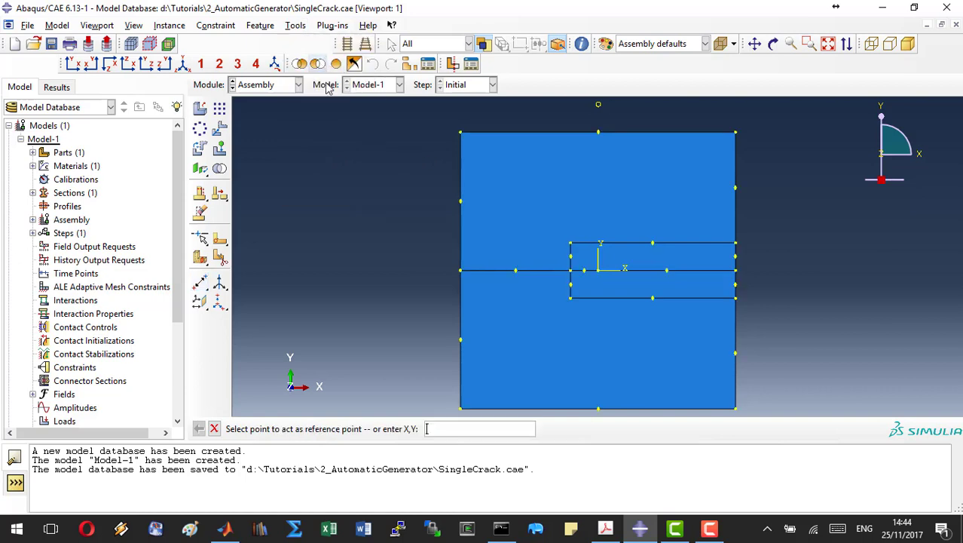
{"action": "left_click", "coordinate": [599, 105]}
{"action": "key", "text": "ctrl+s"}
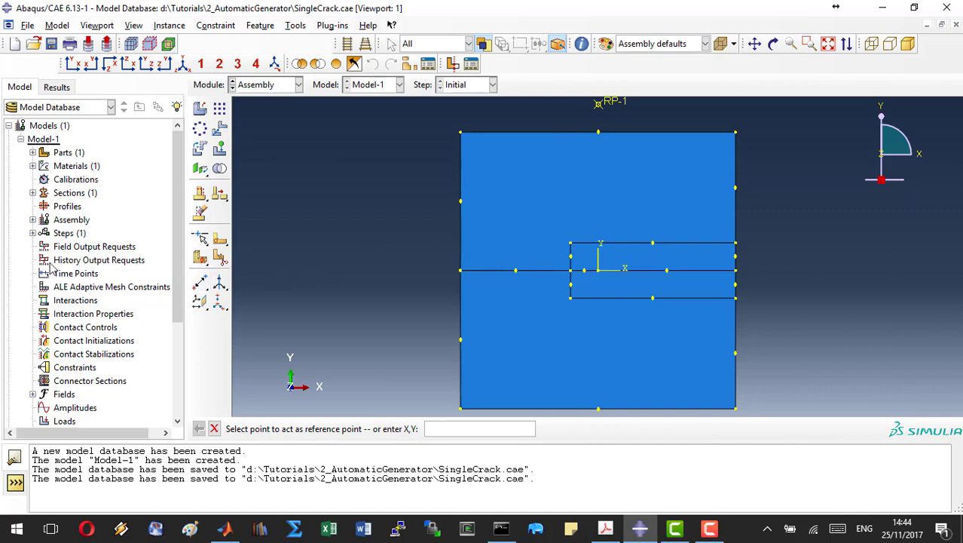
- Create an assembly geometry set named RP containing the reference point above the plate
{"action": "left_click", "coordinate": [32, 220]}
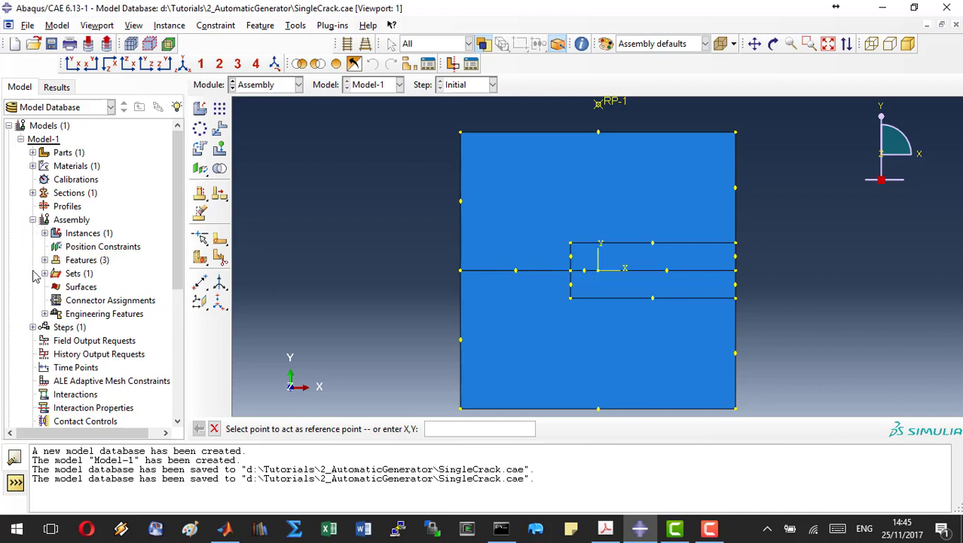
{"action": "left_click", "coordinate": [78, 275]}
{"action": "double_click", "coordinate": [78, 276]}
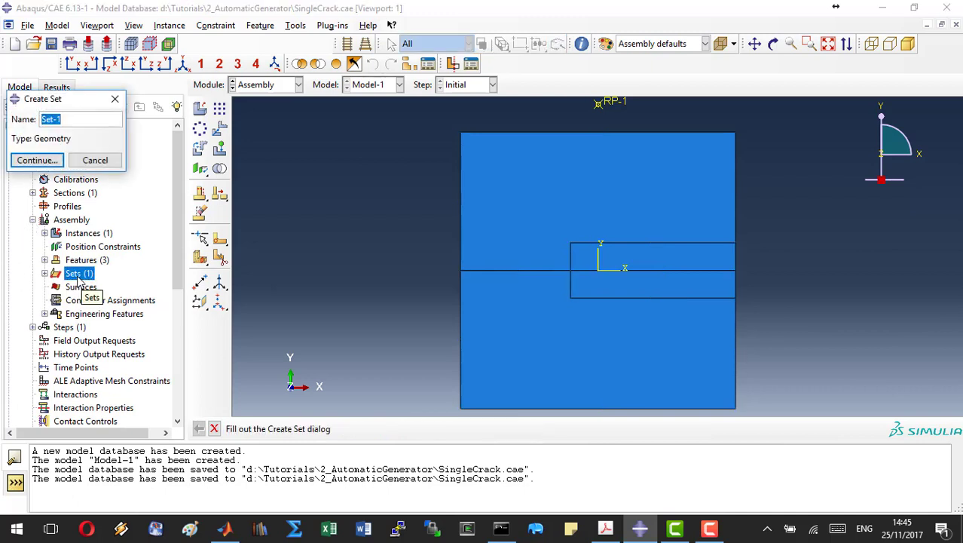
{"action": "type", "text": "RP"}
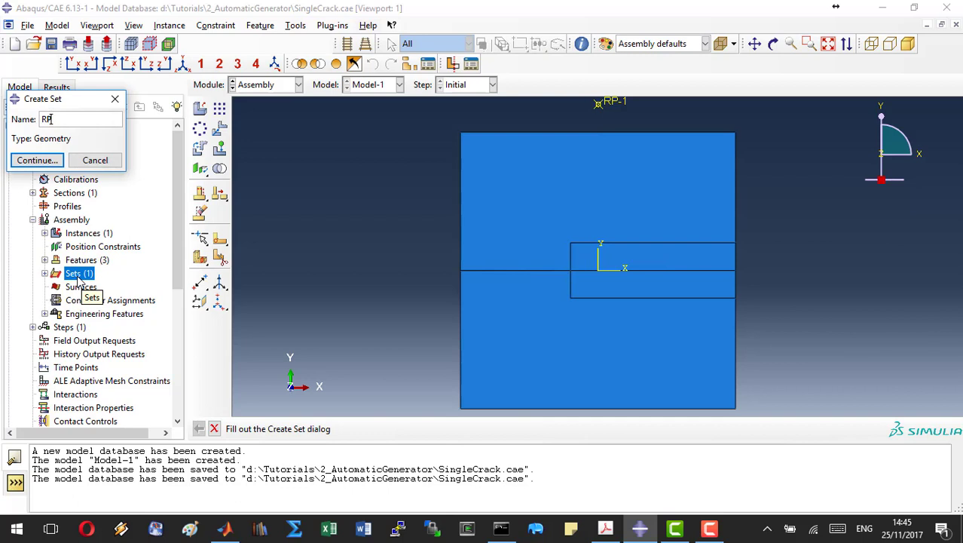
{"action": "left_click", "coordinate": [36, 160]}
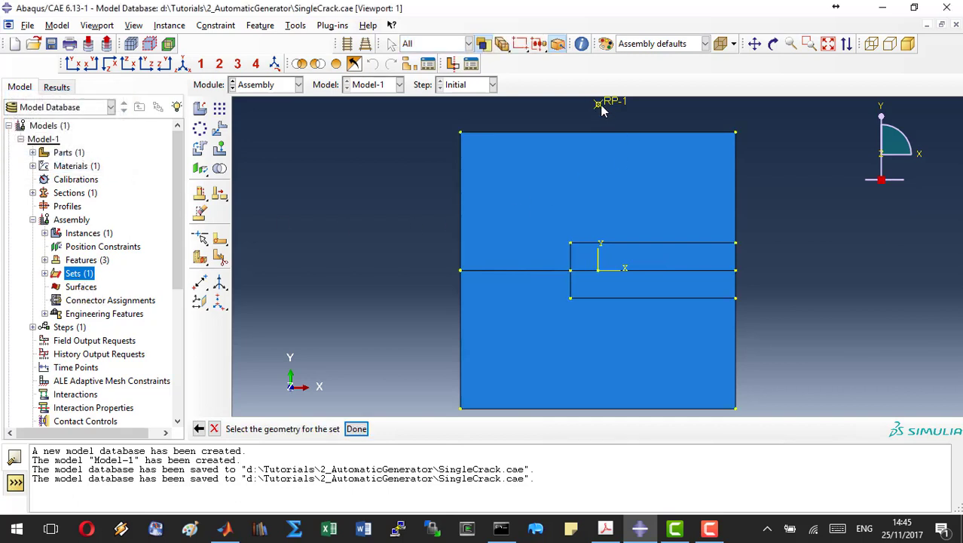
{"action": "left_click", "coordinate": [356, 428]}
- Create an assembly geometry set named TOP containing the plate's top edge
{"action": "double_click", "coordinate": [81, 274]}
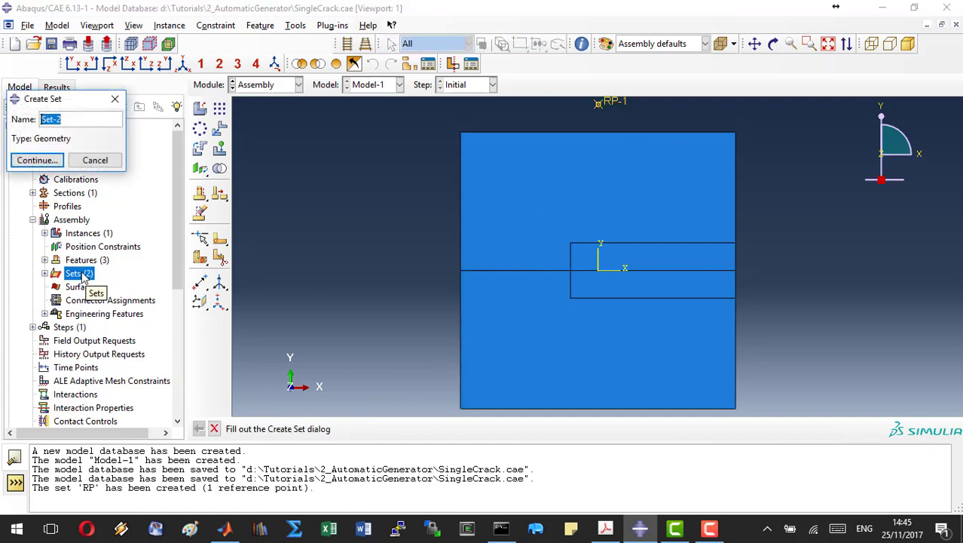
{"action": "type", "text": "Top"}
{"action": "key", "text": "Return"}
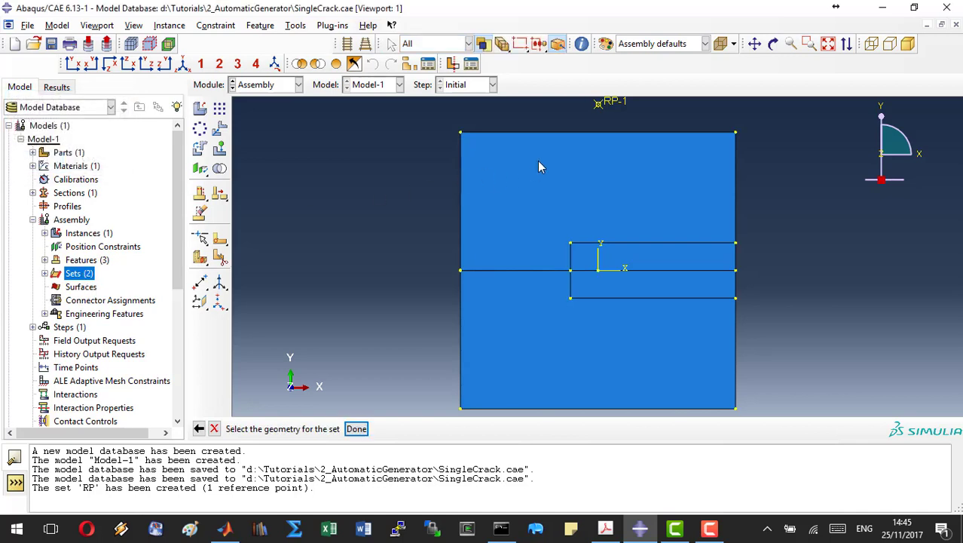
{"action": "left_click", "coordinate": [543, 133]}
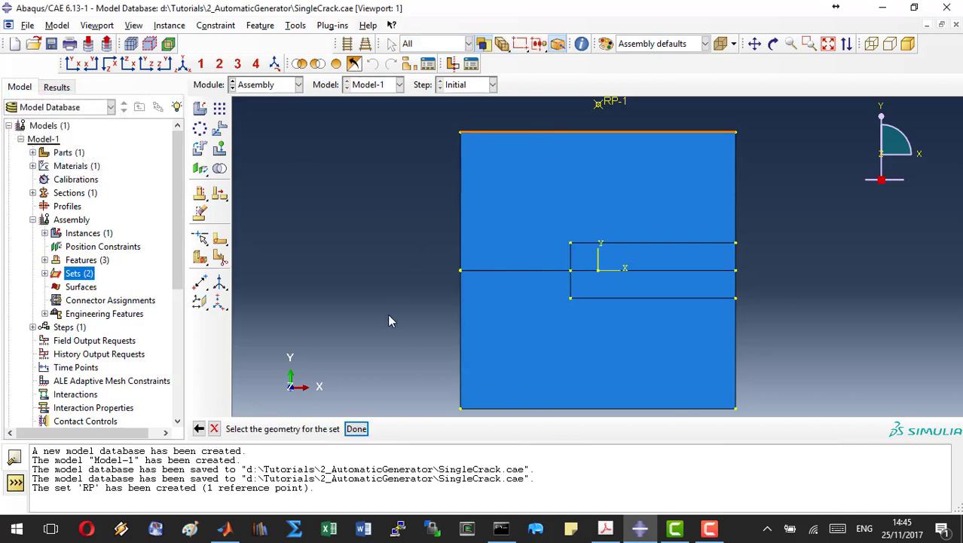
{"action": "left_click", "coordinate": [357, 428]}
- Create an assembly geometry set named BTM containing the plate's bottom edge
{"action": "double_click", "coordinate": [81, 276]}
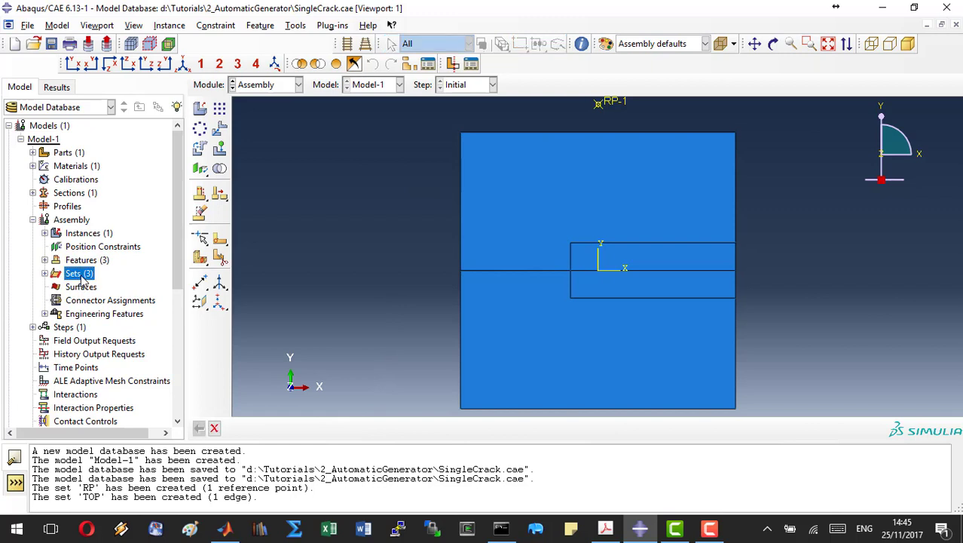
{"action": "type", "text": "BTM"}
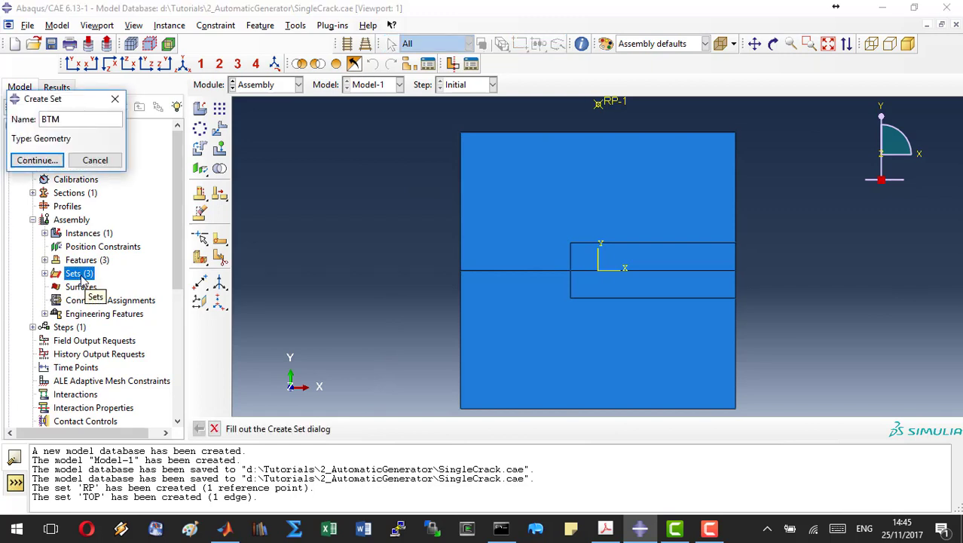
{"action": "key", "text": "Return"}
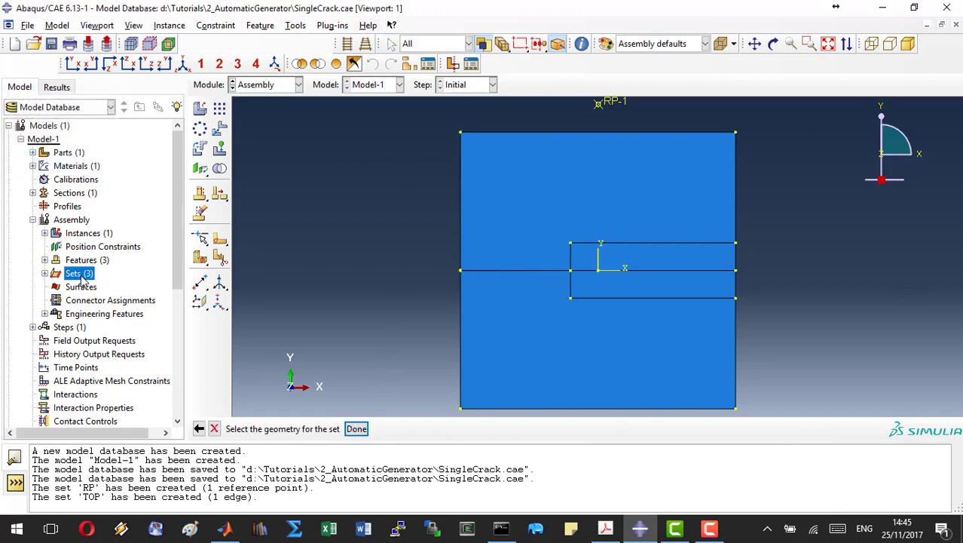
{"action": "left_click", "coordinate": [527, 408]}
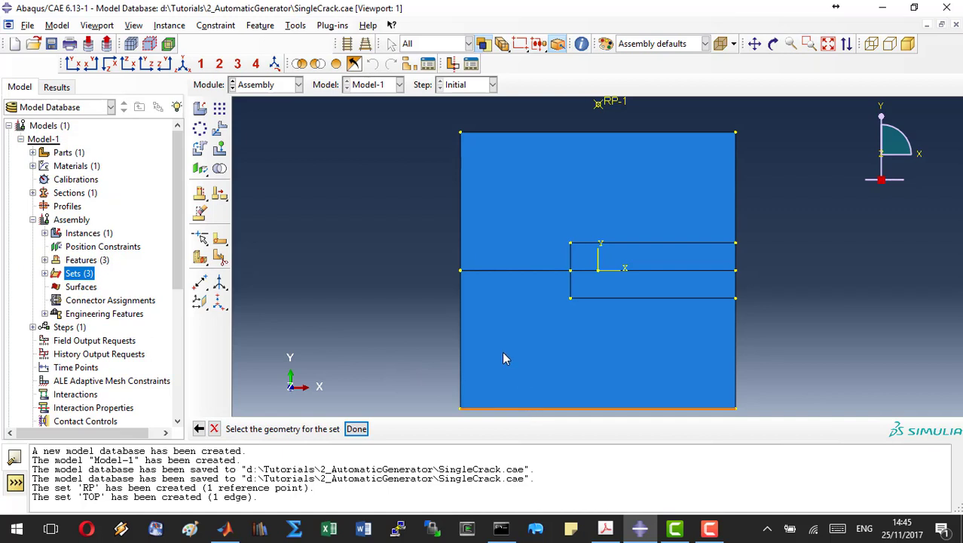
{"action": "left_click", "coordinate": [358, 428]}
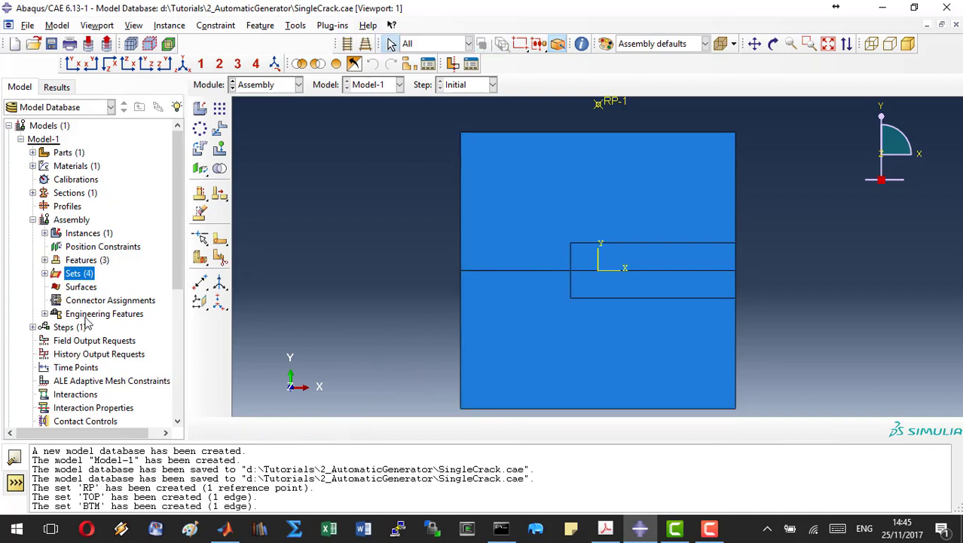
- Create an assembly geometry set named BTM_L containing the plate's bottom-left vertex and save the model database
{"action": "double_click", "coordinate": [88, 276]}
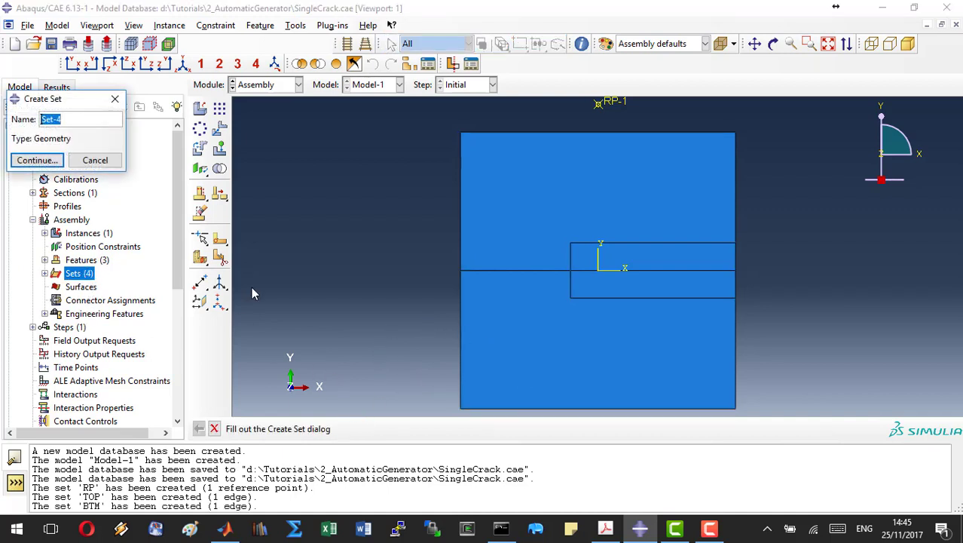
{"action": "type", "text": "BTM_L"}
{"action": "left_click", "coordinate": [61, 160]}
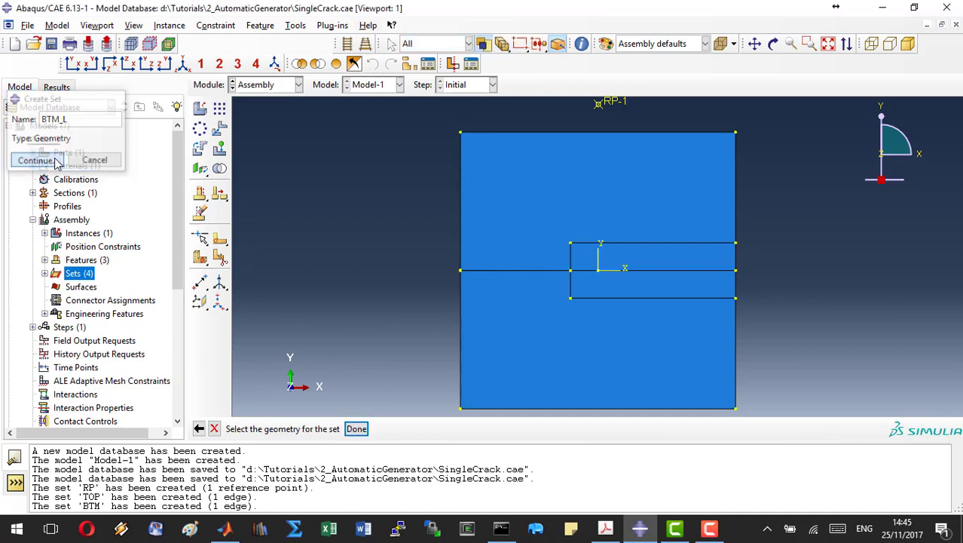
{"action": "left_click", "coordinate": [460, 410]}
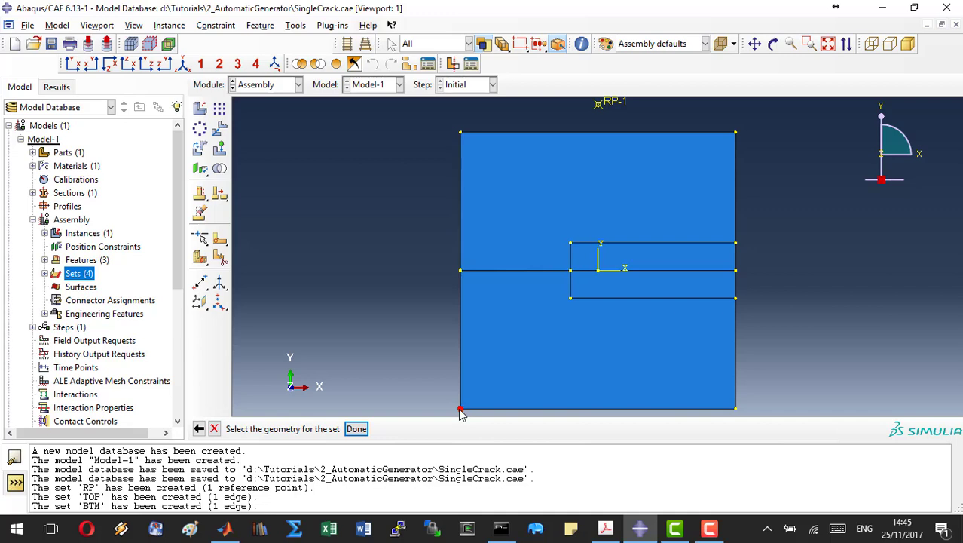
{"action": "left_click", "coordinate": [356, 428]}
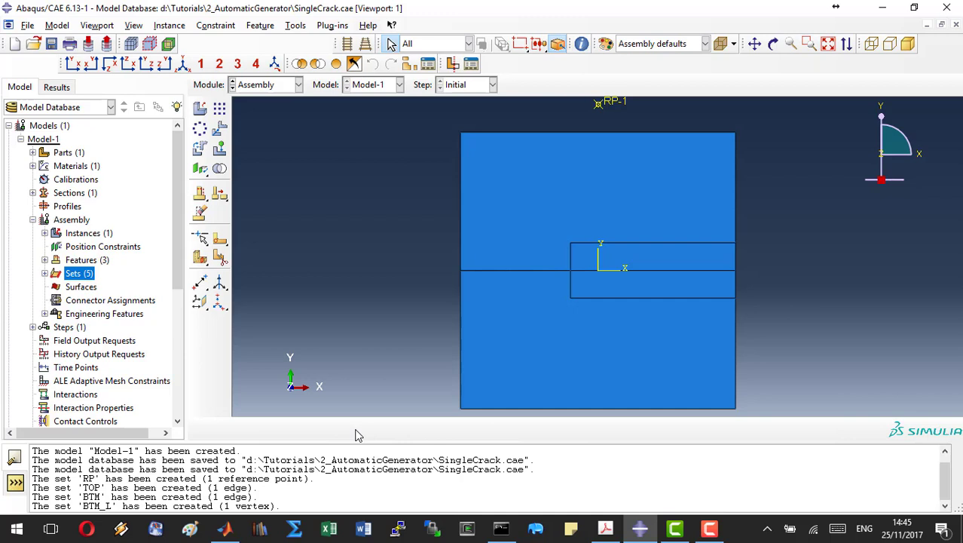
{"action": "key", "text": "ctrl+s"}
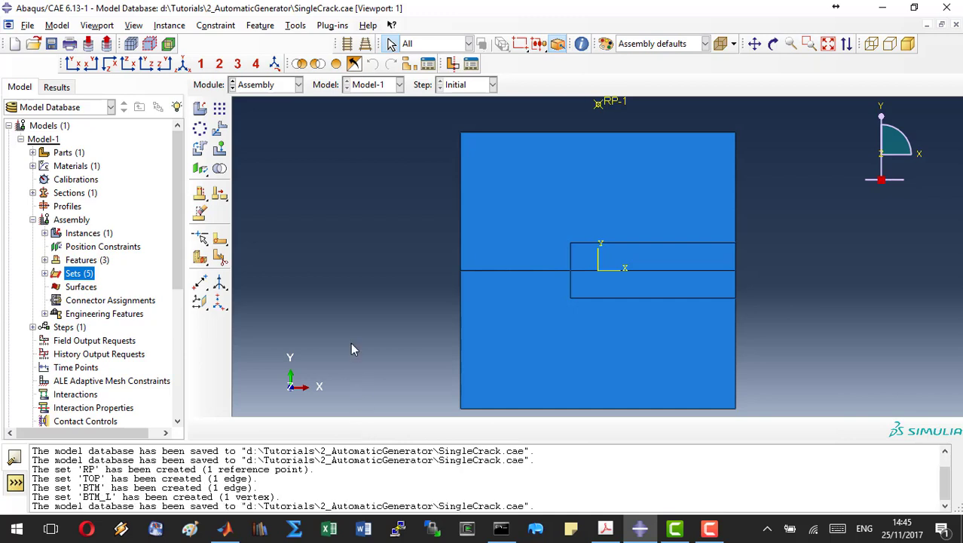
- Create a Static, General analysis step named Step-1 with a time period of 0.5
{"action": "left_click", "coordinate": [286, 84]}
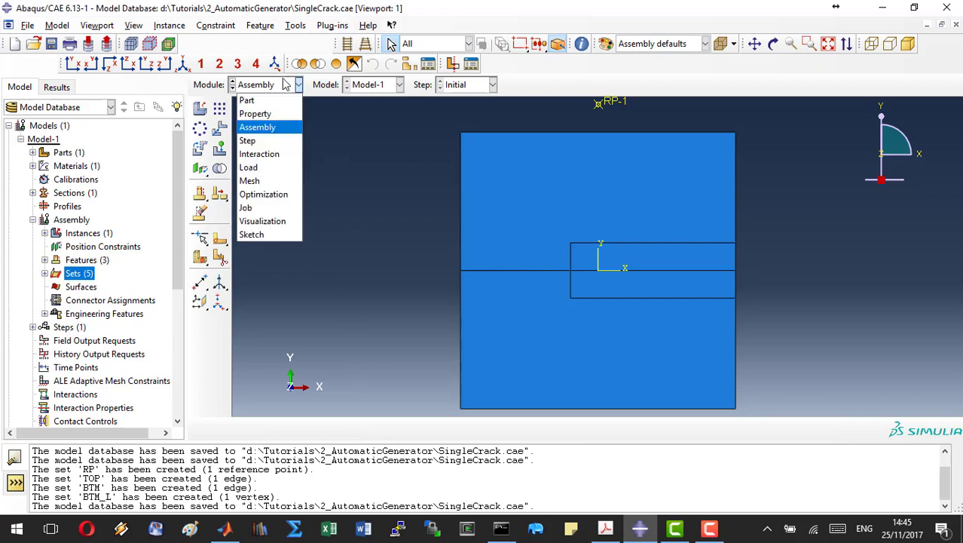
{"action": "left_click", "coordinate": [264, 140]}
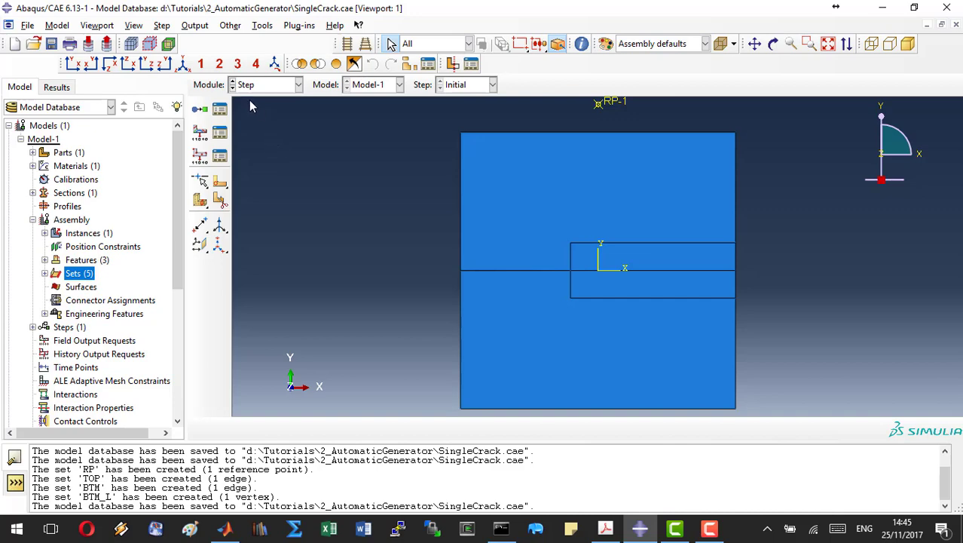
{"action": "left_click", "coordinate": [200, 110]}
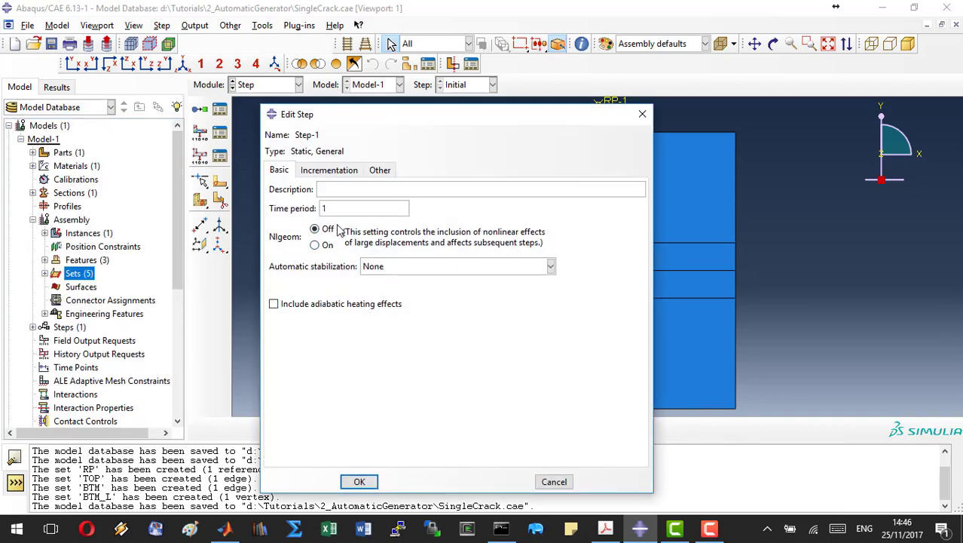
{"action": "left_click_drag", "start_coordinate": [339, 210], "coordinate": [307, 208]}
- Set Step-1 to fixed incrementation with a maximum of 50 increments and an increment size of 0.01
{"action": "left_click", "coordinate": [309, 172]}
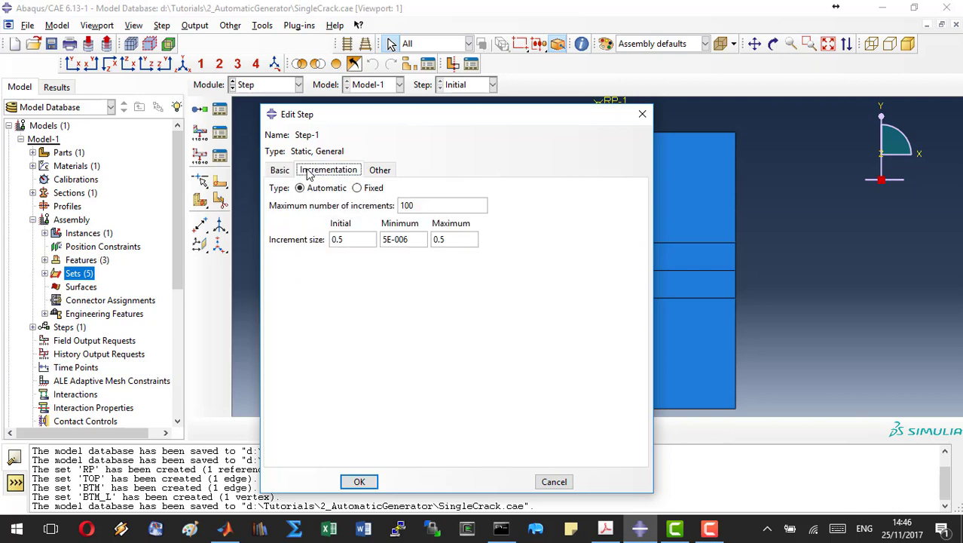
{"action": "left_click", "coordinate": [373, 189]}
{"action": "left_click_drag", "start_coordinate": [433, 206], "coordinate": [402, 202]}
{"action": "type", "text": "50"}
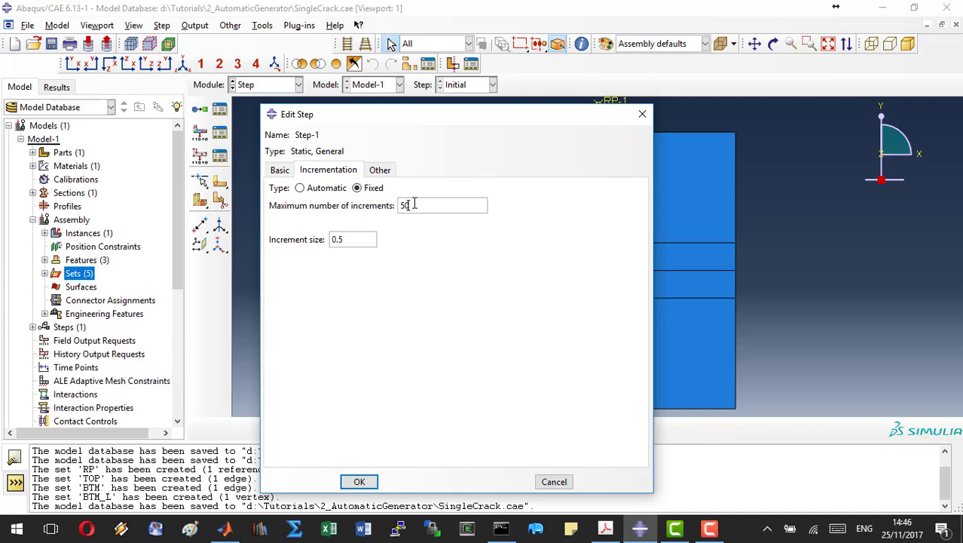
{"action": "left_click_drag", "start_coordinate": [362, 239], "coordinate": [331, 240]}
{"action": "type", "text": "0.01"}
{"action": "left_click", "coordinate": [374, 481]}
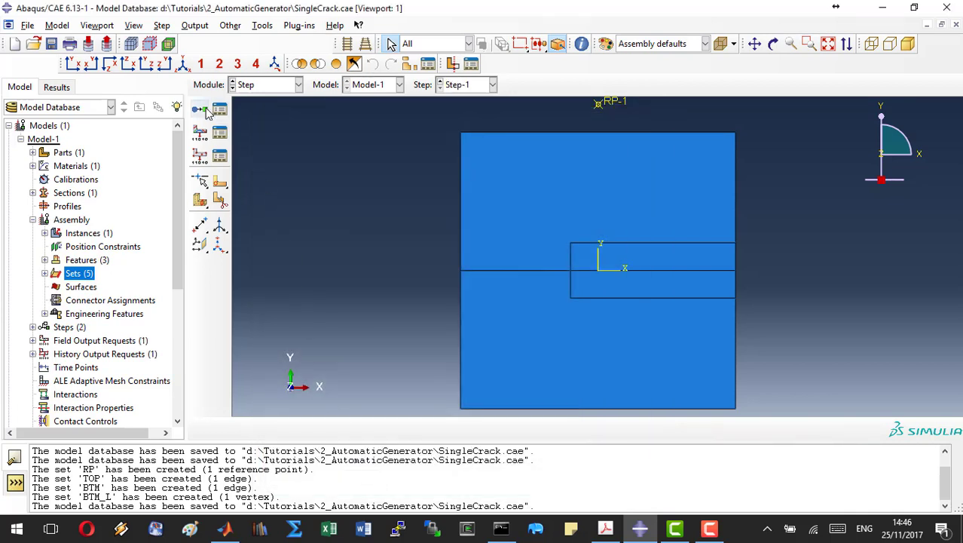
- Create a second Static, General step named Step-2 after Step-1 with a time period of 0.4
{"action": "left_click", "coordinate": [208, 111]}
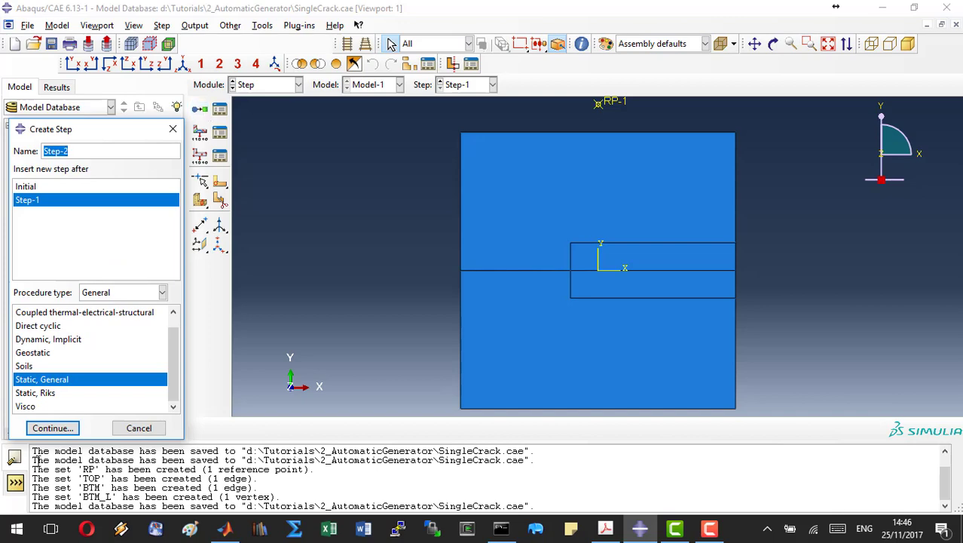
{"action": "left_click", "coordinate": [51, 428]}
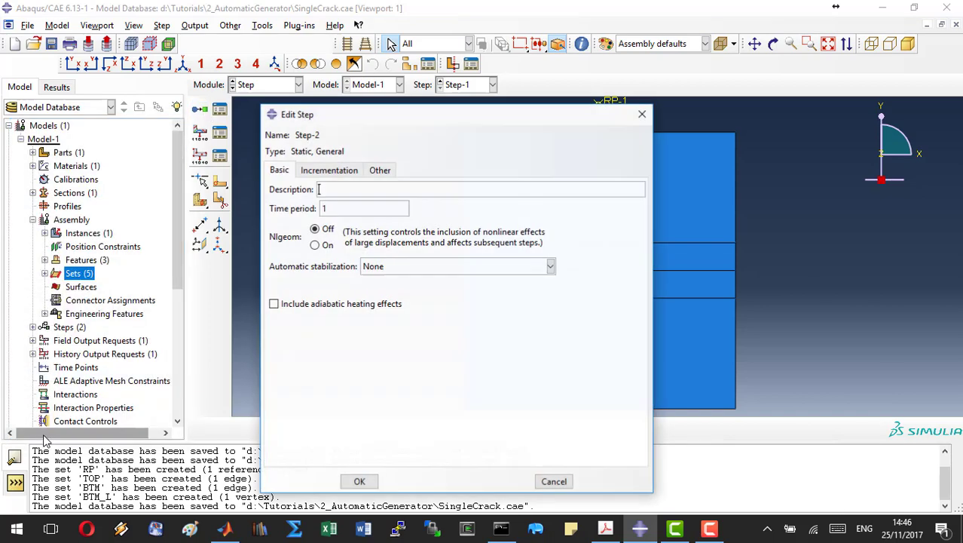
{"action": "left_click_drag", "start_coordinate": [337, 208], "coordinate": [288, 209]}
{"action": "type", "text": "0.4"}
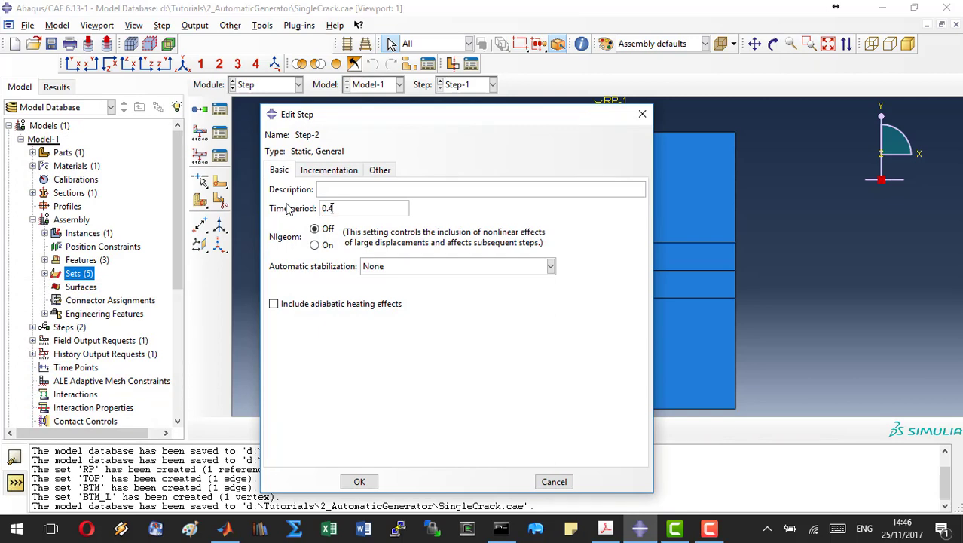
- Set Step-2 to fixed incrementation and enter its maximum number of increments and increment size
{"action": "left_click", "coordinate": [313, 172]}
{"action": "left_click", "coordinate": [365, 187]}
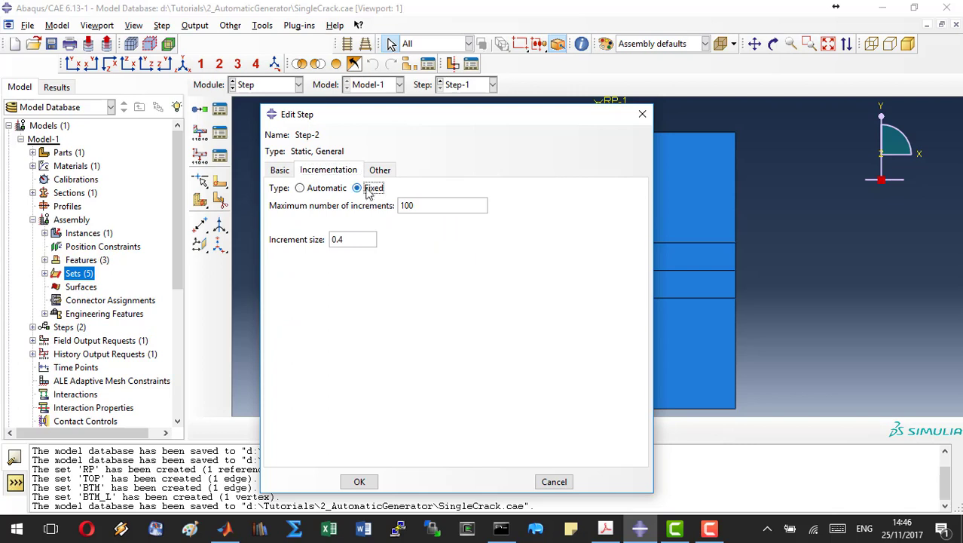
{"action": "left_click_drag", "start_coordinate": [404, 209], "coordinate": [392, 195]}
{"action": "left_click_drag", "start_coordinate": [363, 240], "coordinate": [298, 229]}
{"action": "left_click", "coordinate": [358, 481]}
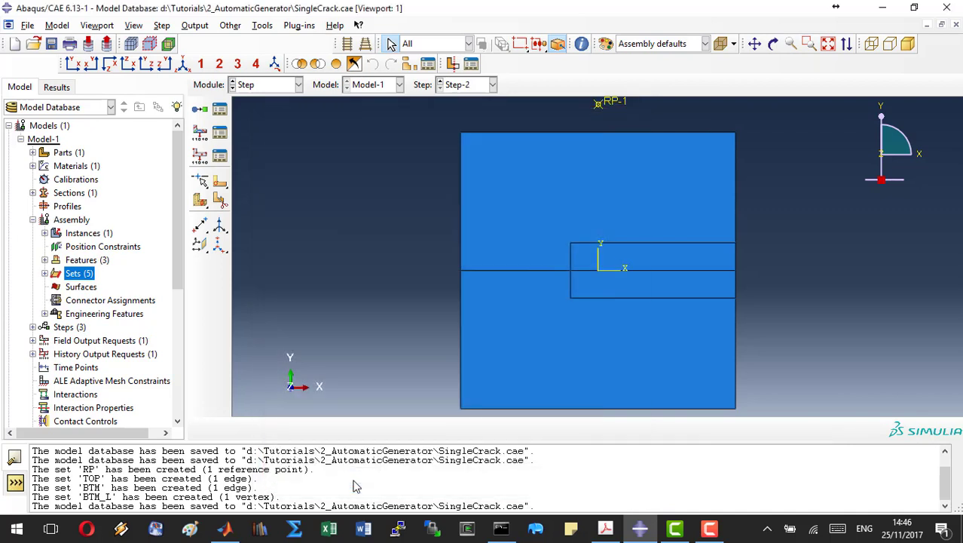
- Limit the output variables of field output request F-Output-1 to RF and U
{"action": "left_click", "coordinate": [219, 132]}
{"action": "left_click", "coordinate": [322, 227]}
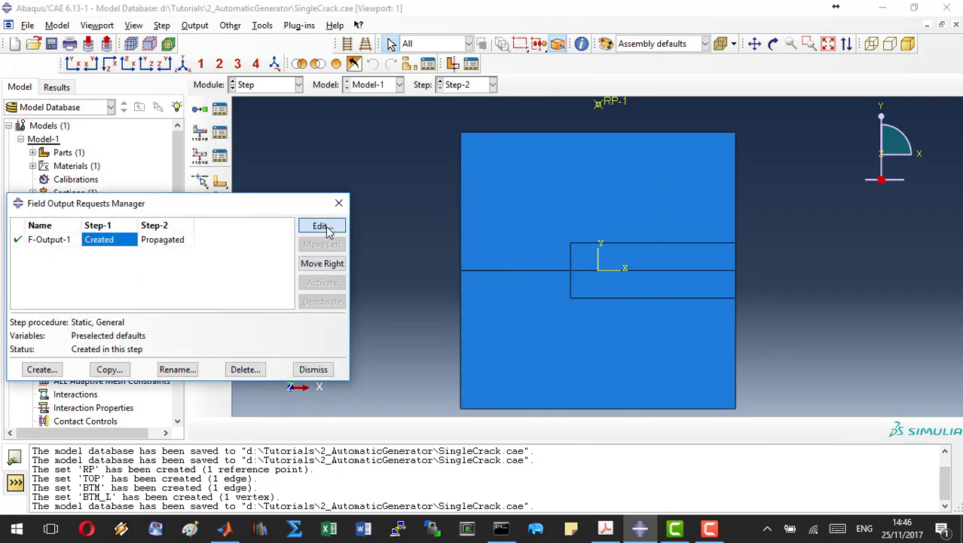
{"action": "left_click_drag", "start_coordinate": [285, 209], "coordinate": [16, 218]}
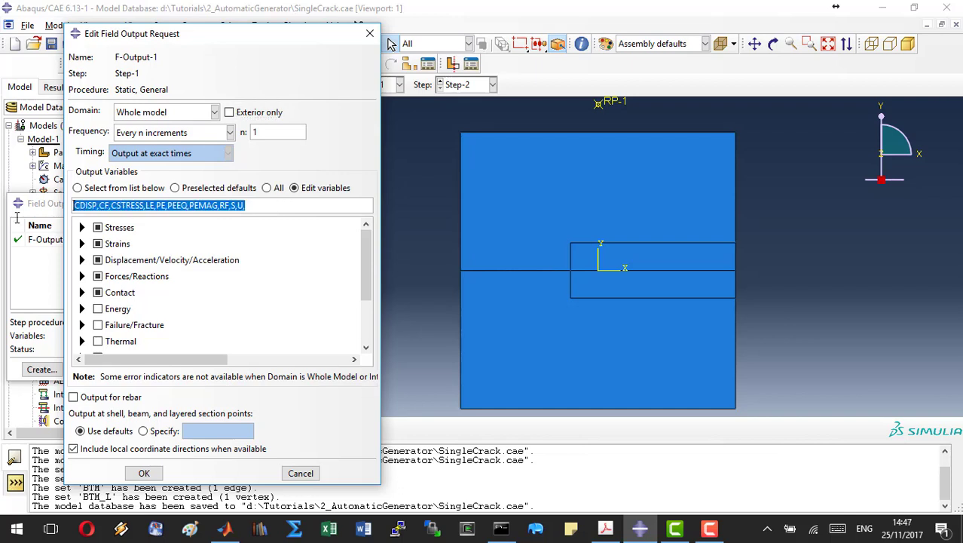
{"action": "type", "text": "RF,U"}
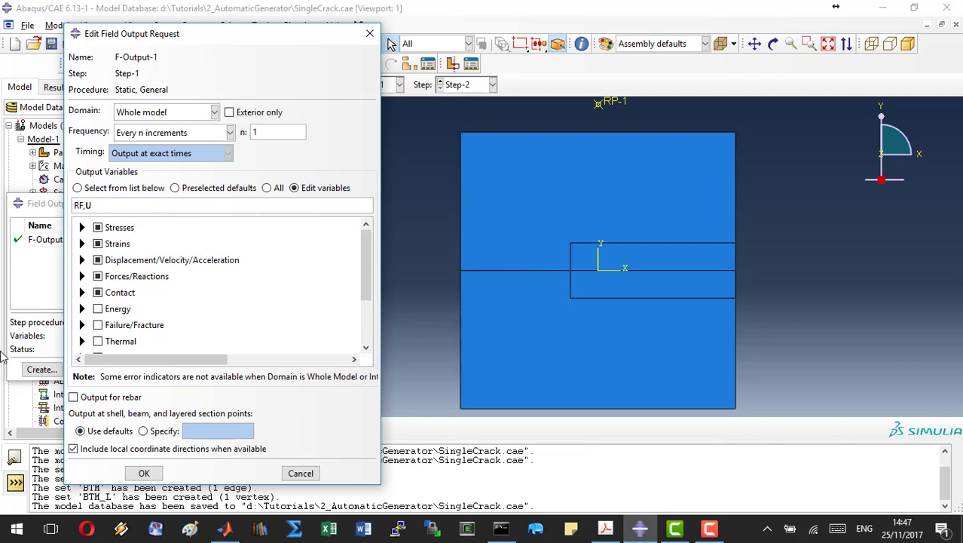
{"action": "left_click", "coordinate": [144, 474]}
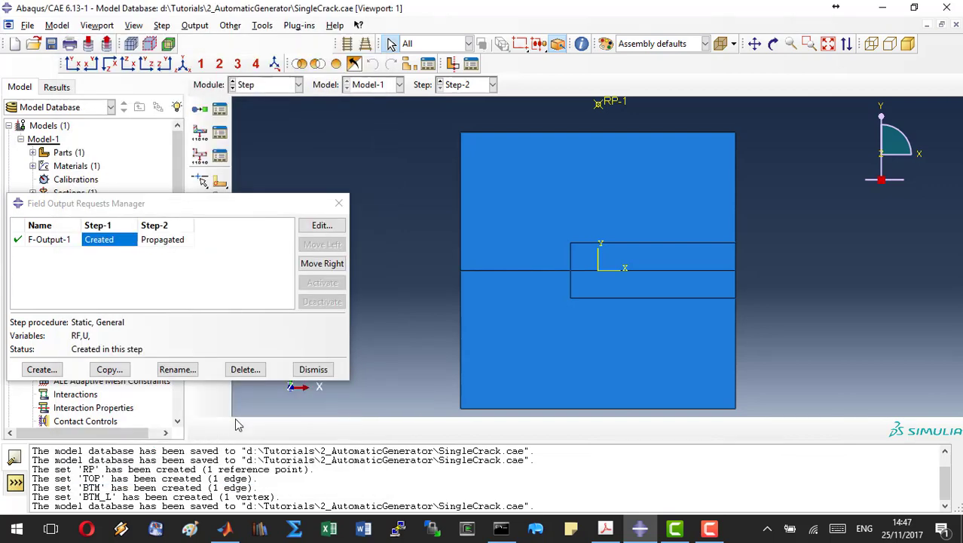
{"action": "left_click", "coordinate": [309, 371]}
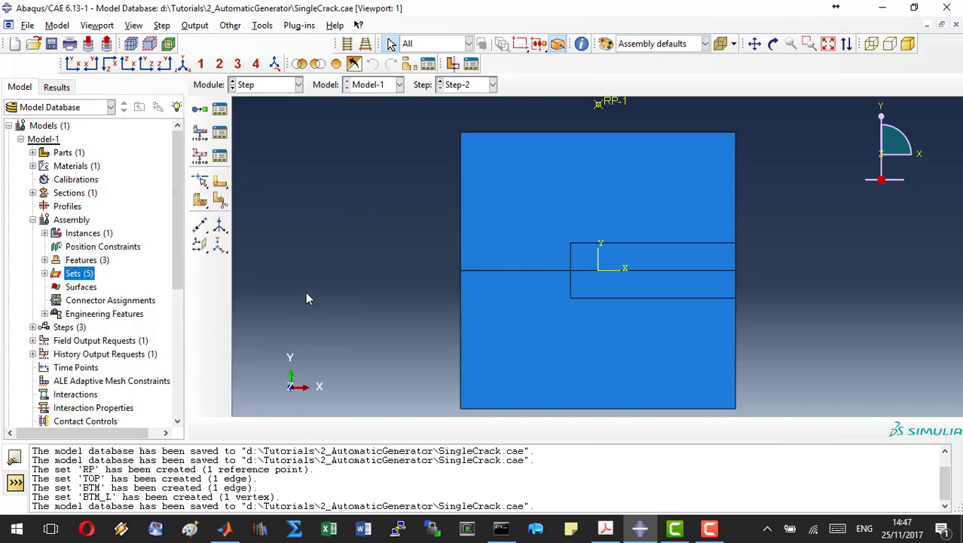
- Create an Equation constraint with the set TOP as its first term and the set RP as its second
{"action": "left_click", "coordinate": [268, 89]}
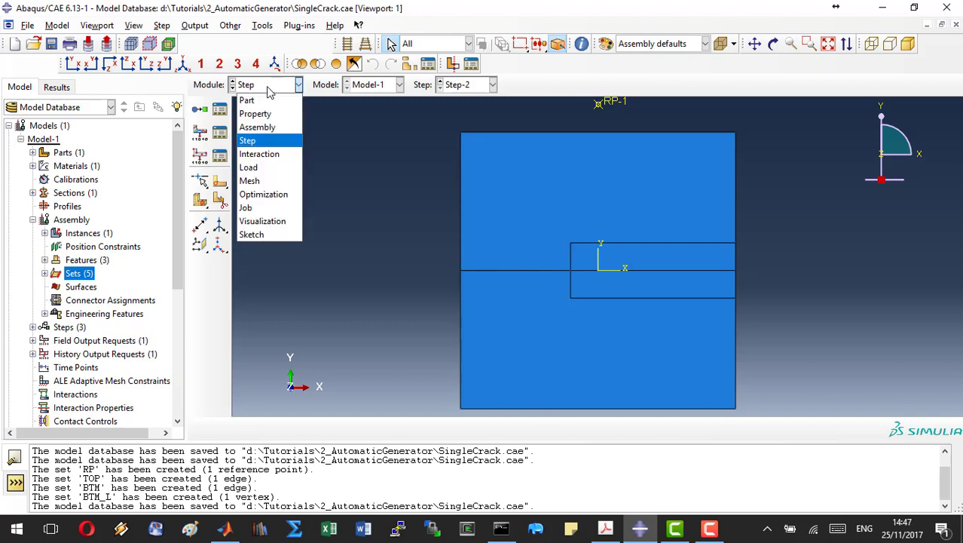
{"action": "left_click", "coordinate": [270, 153]}
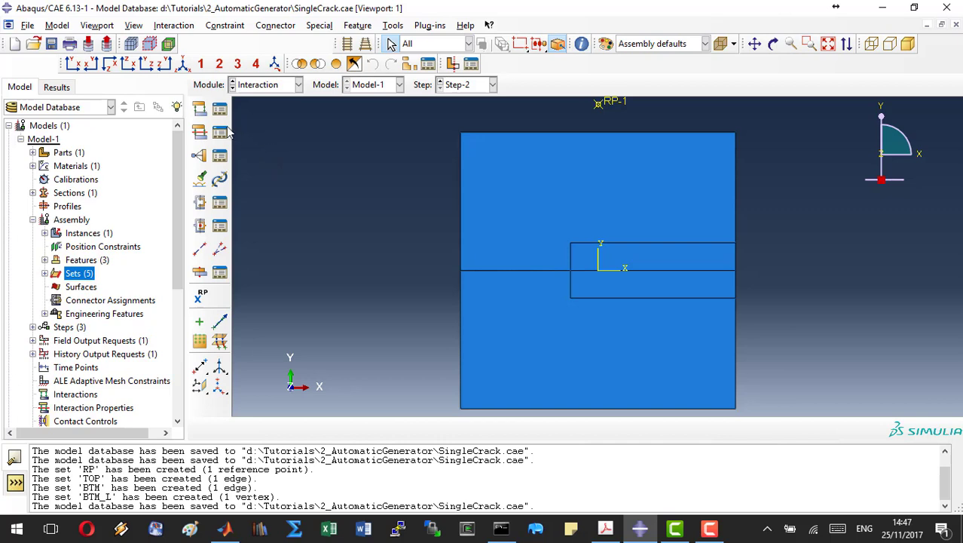
{"action": "left_click", "coordinate": [199, 155]}
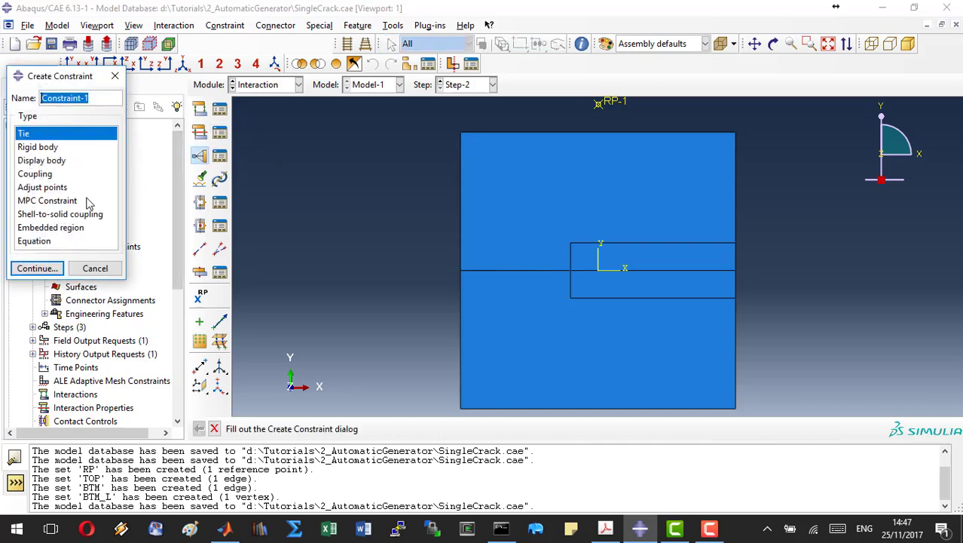
{"action": "left_click", "coordinate": [56, 242]}
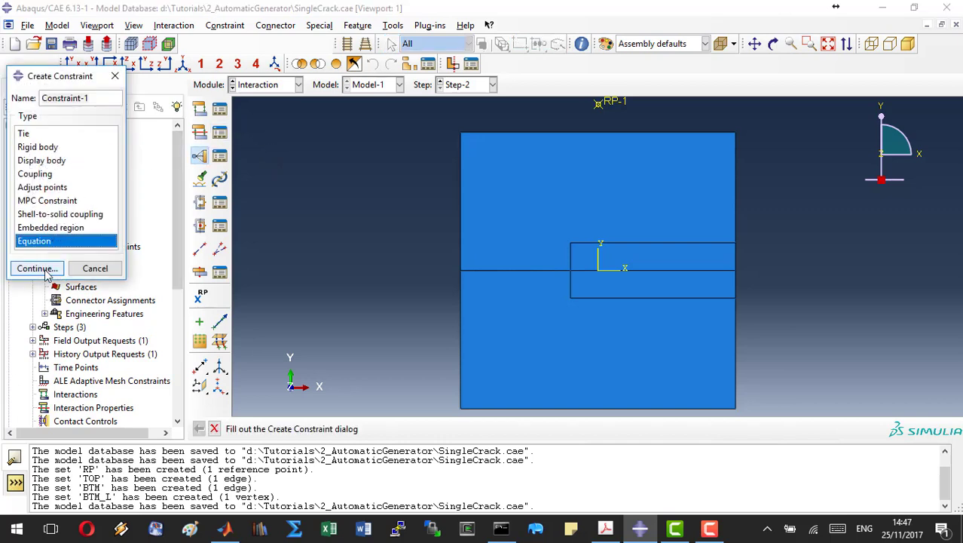
{"action": "left_click", "coordinate": [38, 269]}
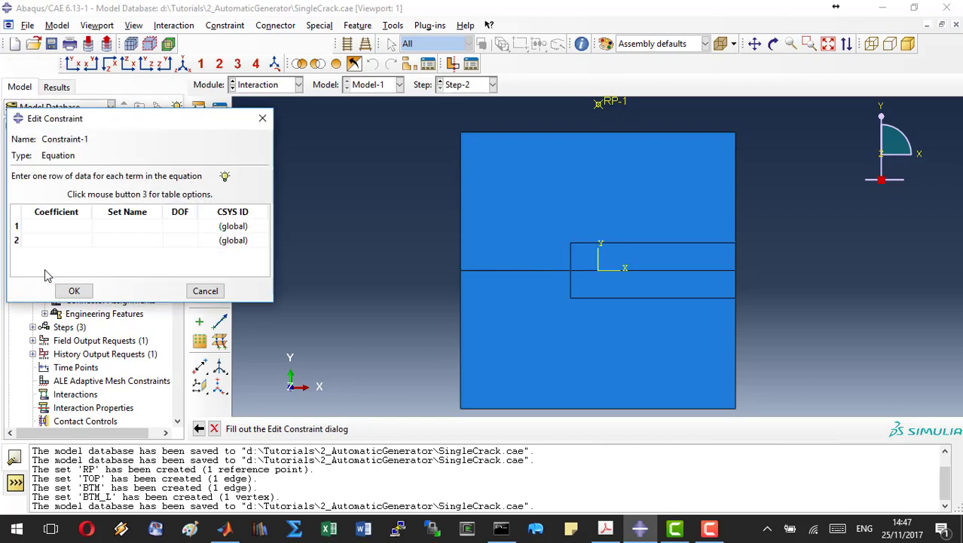
{"action": "left_click", "coordinate": [113, 227]}
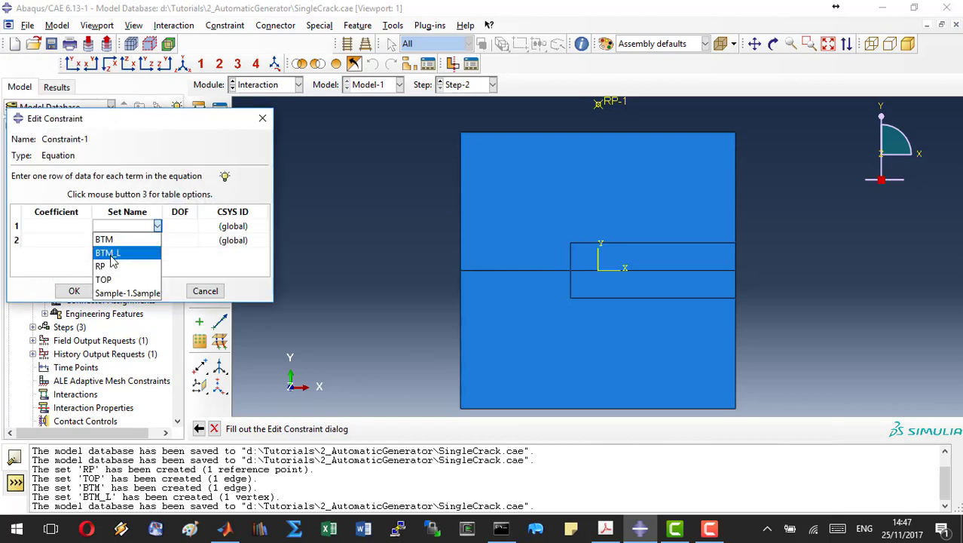
{"action": "left_click", "coordinate": [109, 279]}
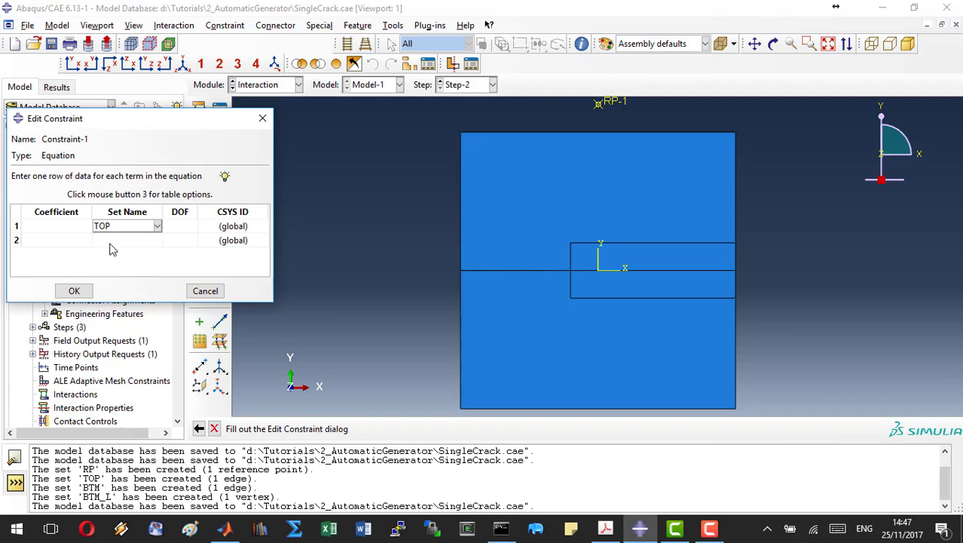
{"action": "left_click", "coordinate": [111, 241]}
{"action": "left_click", "coordinate": [110, 282]}
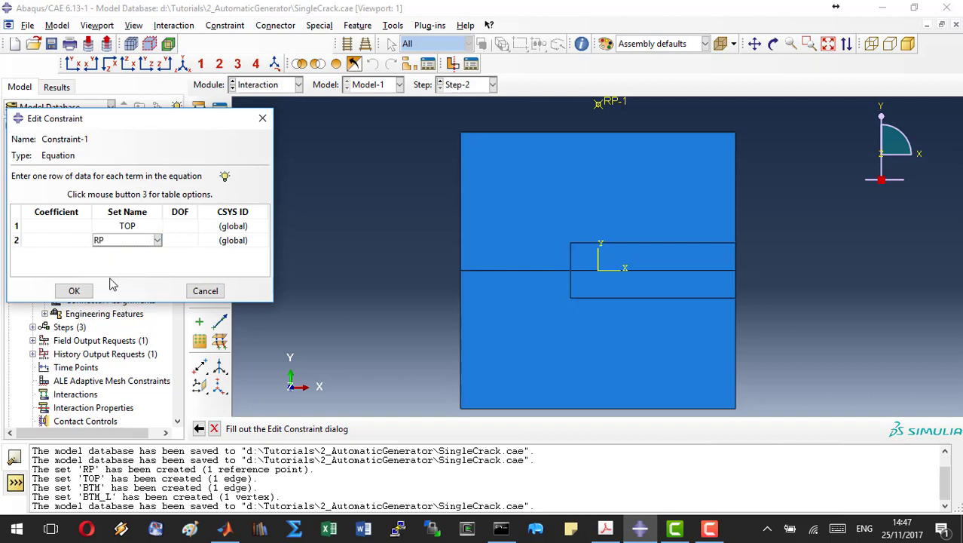
- Assign DOF 2 to both equation terms with coefficients 1 for TOP and -1 for RP, accept the constraint and save the model
{"action": "left_click", "coordinate": [177, 227]}
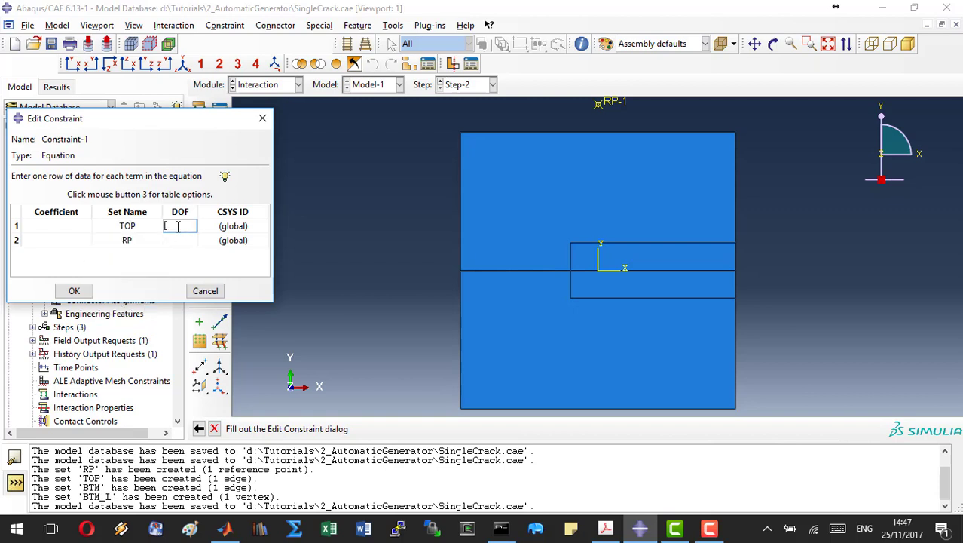
{"action": "type", "text": "2"}
{"action": "left_click", "coordinate": [186, 242]}
{"action": "type", "text": "2"}
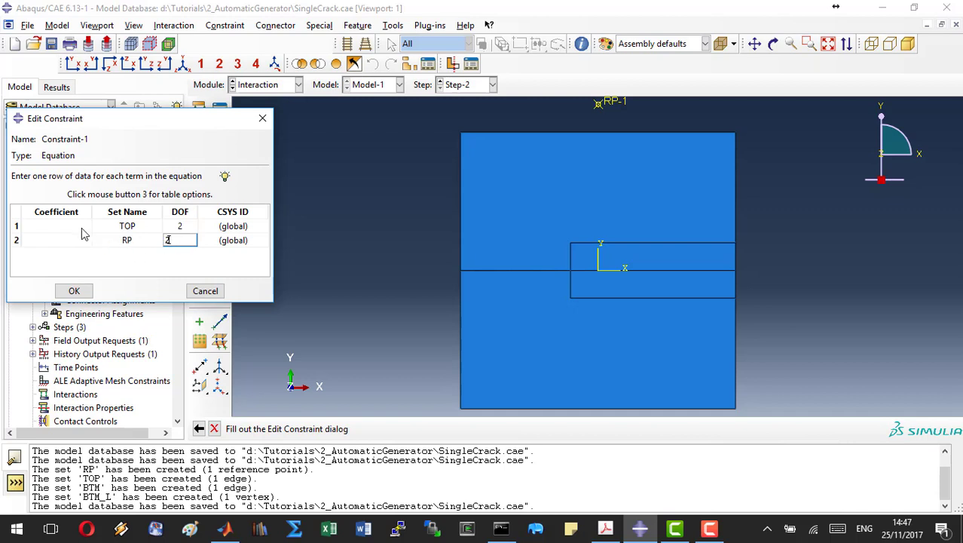
{"action": "left_click", "coordinate": [81, 228]}
{"action": "type", "text": "1"}
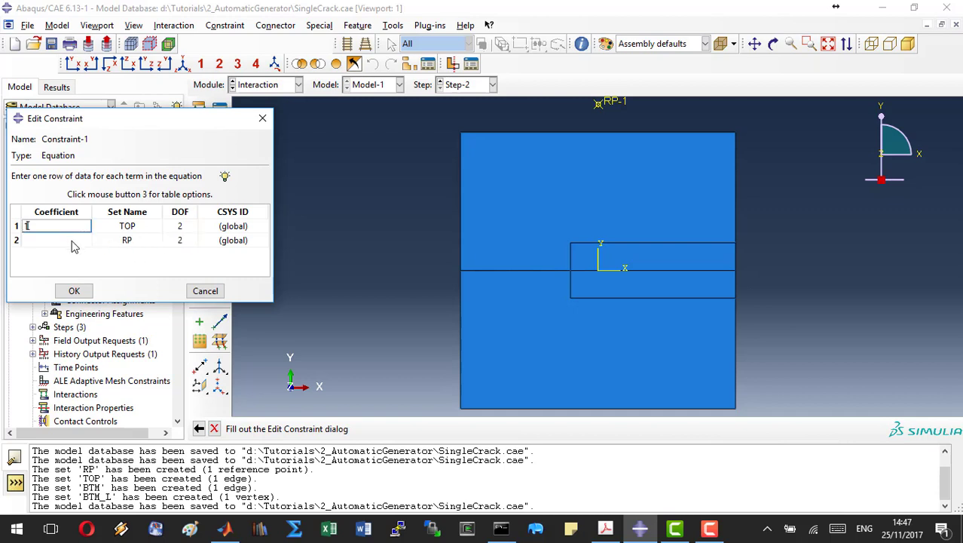
{"action": "left_click", "coordinate": [74, 244]}
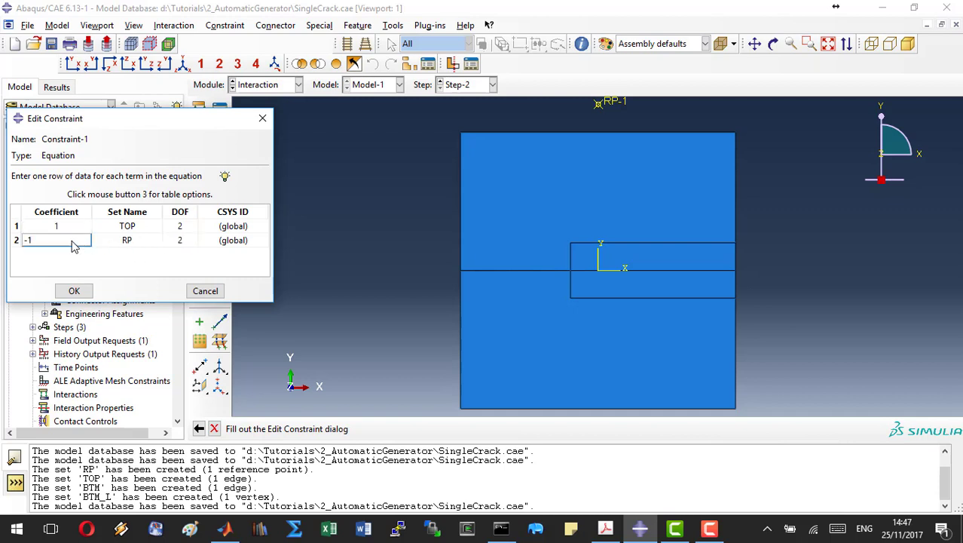
{"action": "left_click", "coordinate": [70, 292]}
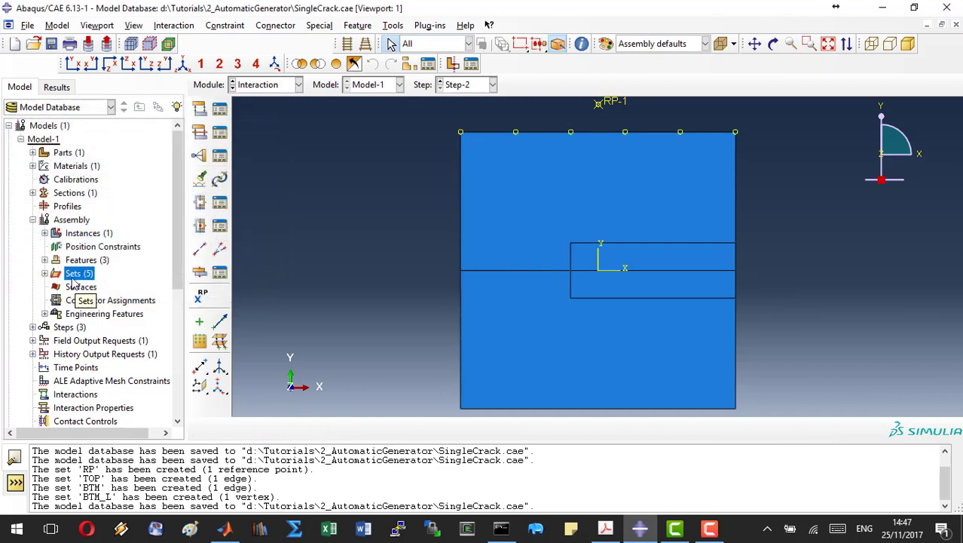
{"action": "key", "text": "ctrl+s"}
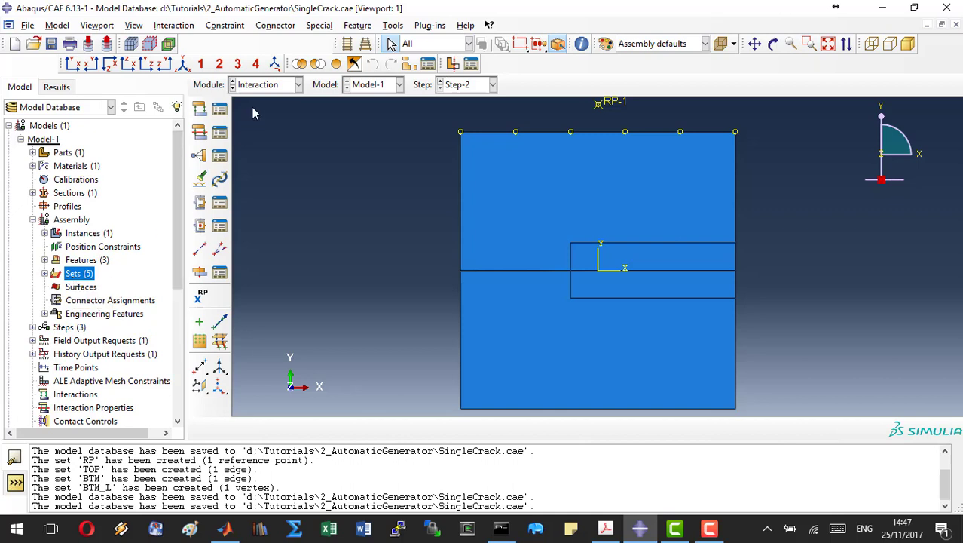
- Create a mechanical Displacement/Rotation boundary condition named BTM_FIX in Step-1
{"action": "left_click", "coordinate": [262, 86]}
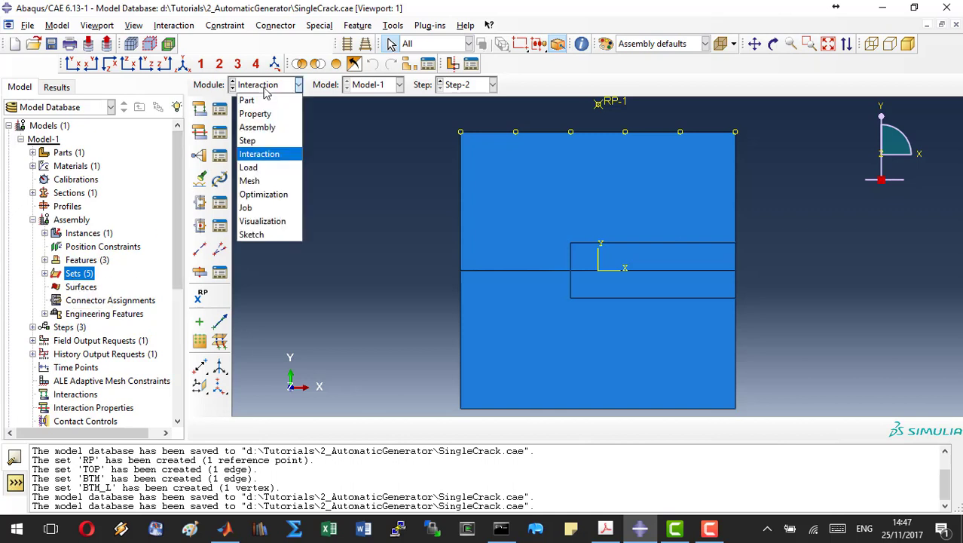
{"action": "left_click", "coordinate": [267, 166]}
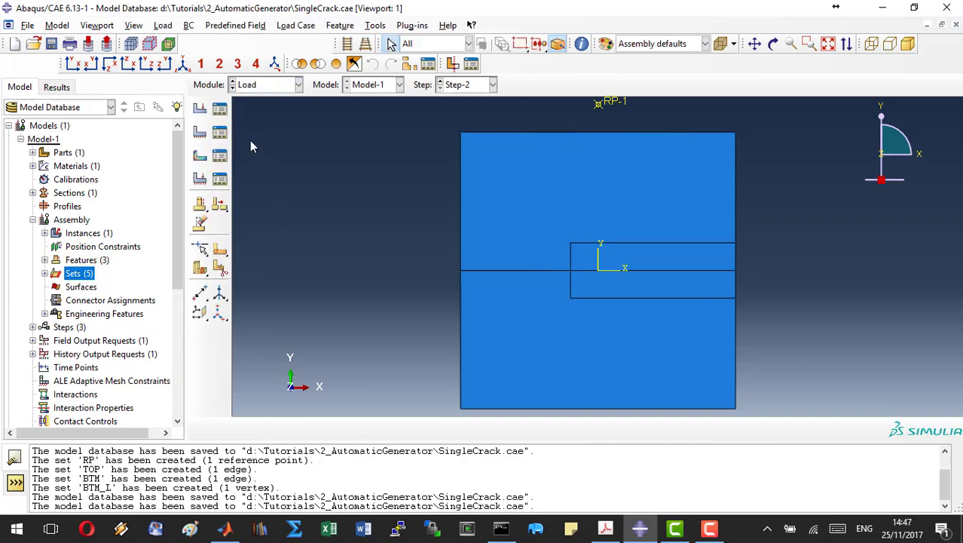
{"action": "left_click", "coordinate": [200, 132]}
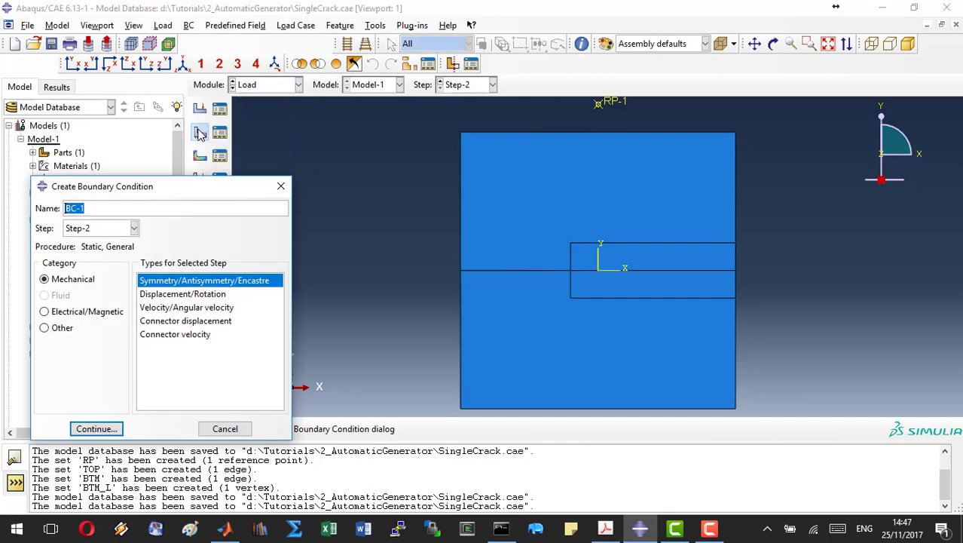
{"action": "type", "text": "BTM_FIX"}
{"action": "left_click", "coordinate": [208, 295]}
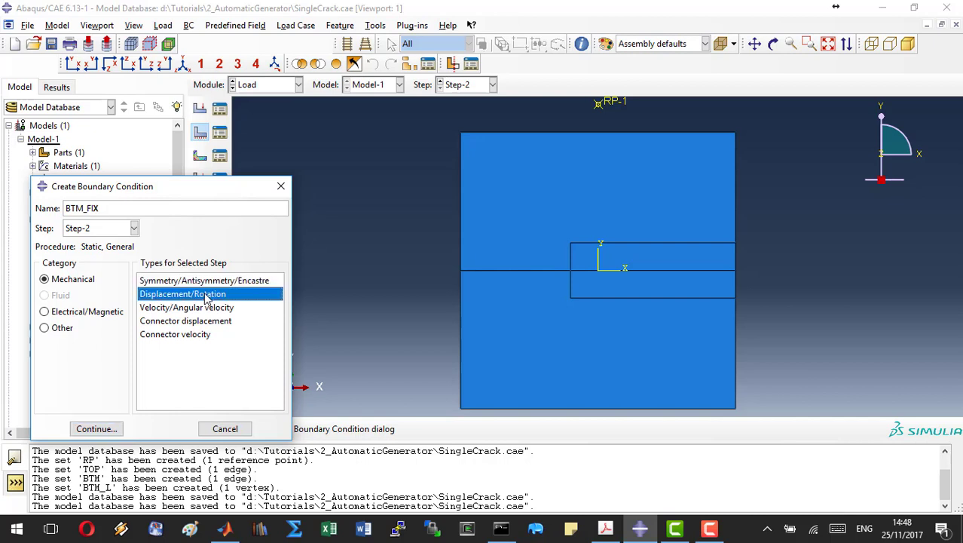
{"action": "left_click", "coordinate": [134, 228]}
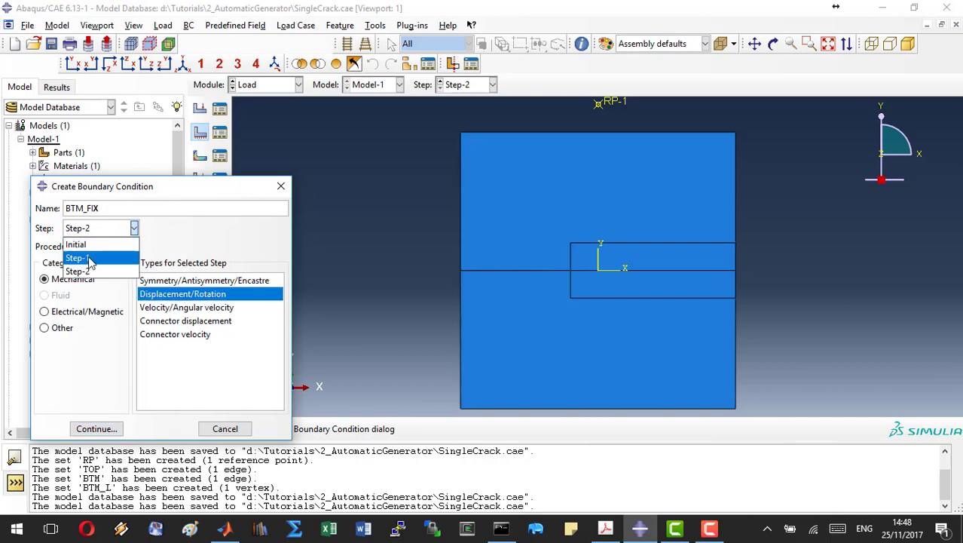
{"action": "left_click", "coordinate": [91, 256]}
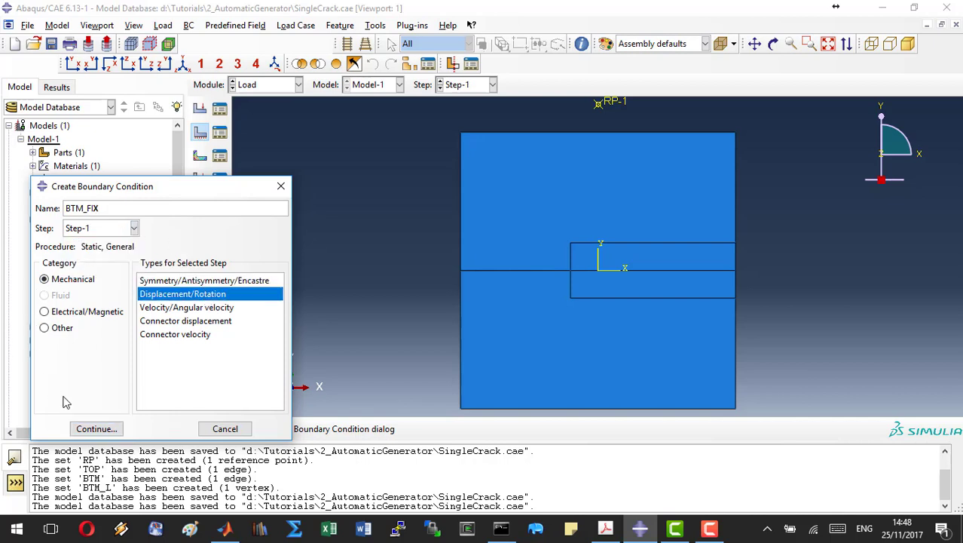
{"action": "left_click", "coordinate": [98, 429]}
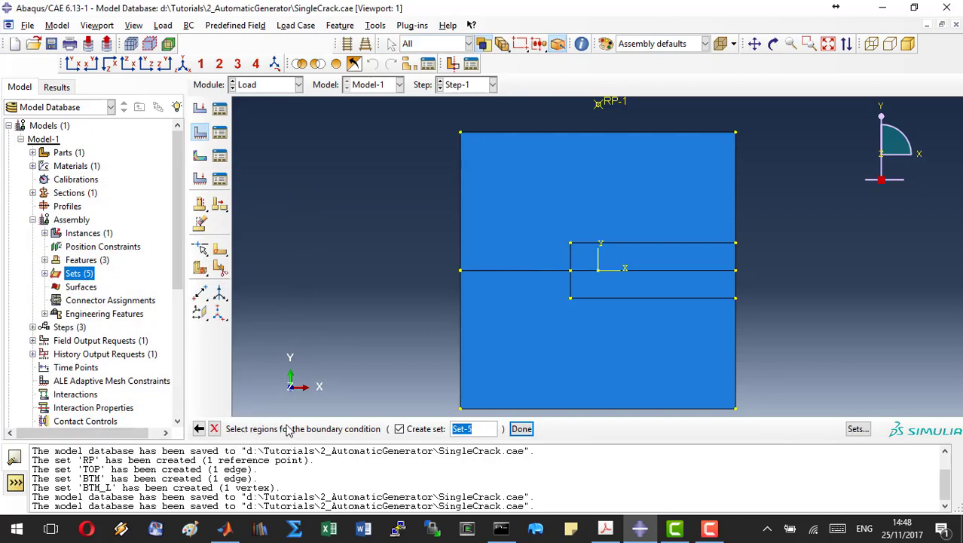
- Apply BTM_FIX to the set BTM with U2 fixed at 0
{"action": "left_click", "coordinate": [858, 430]}
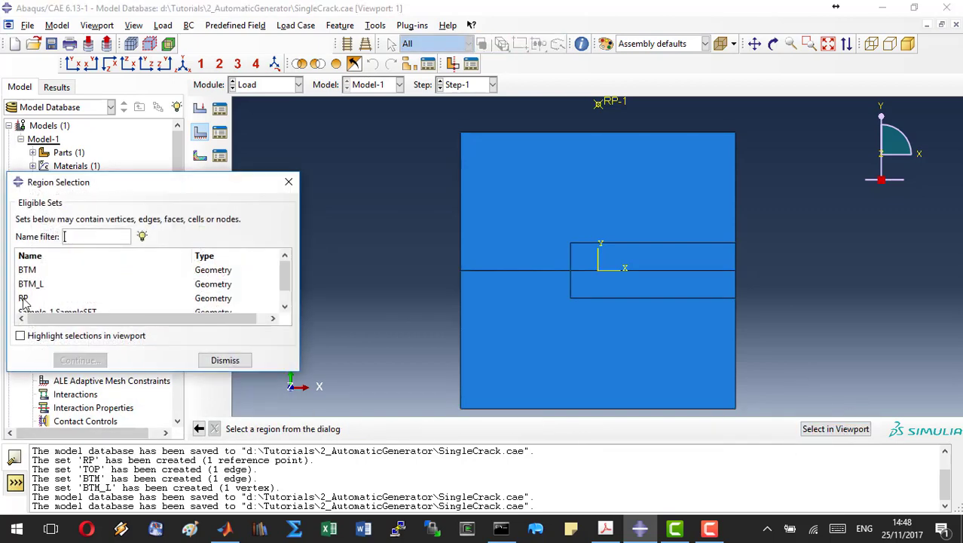
{"action": "left_click", "coordinate": [28, 272]}
{"action": "left_click", "coordinate": [80, 360]}
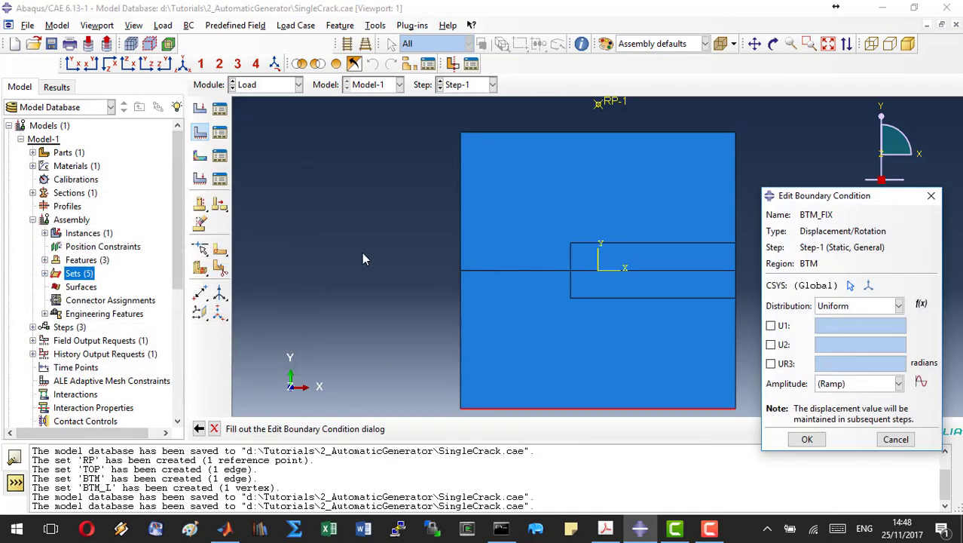
{"action": "left_click", "coordinate": [771, 344]}
{"action": "type", "text": "0"}
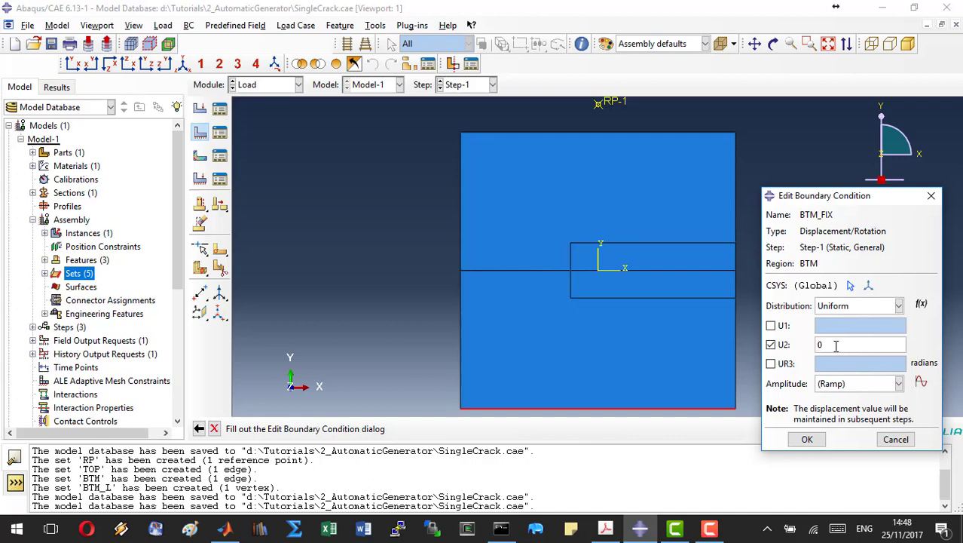
{"action": "left_click", "coordinate": [807, 439]}
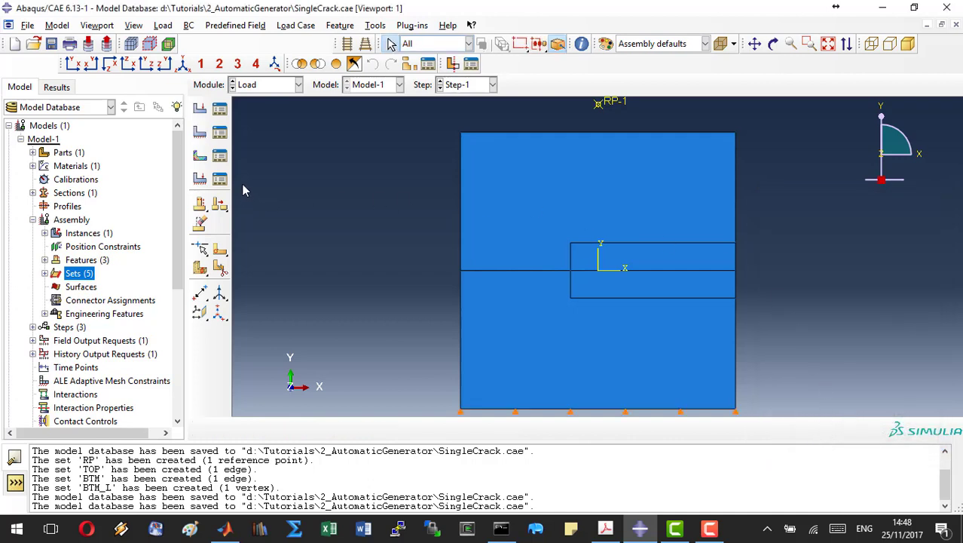
- Create a Displacement/Rotation boundary condition named BTM_X in Step-1 on the set BTM_L with U1 fixed at 0
{"action": "left_click", "coordinate": [200, 134]}
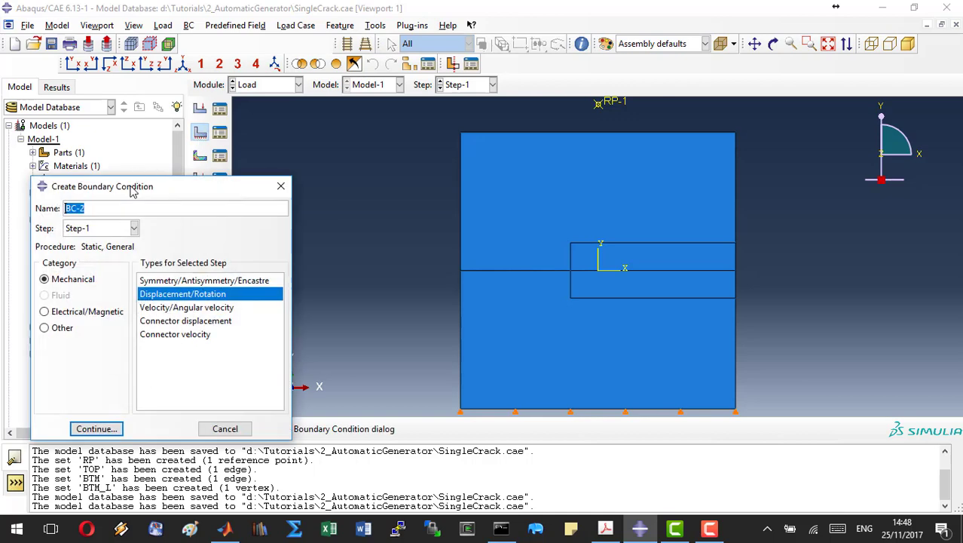
{"action": "type", "text": "BTM_X"}
{"action": "left_click", "coordinate": [87, 429]}
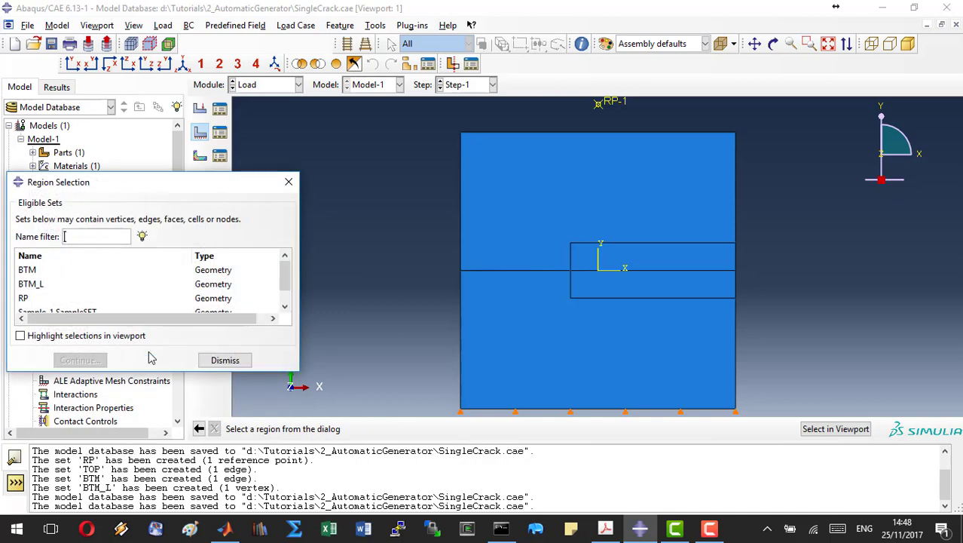
{"action": "left_click", "coordinate": [49, 285]}
{"action": "left_click", "coordinate": [80, 359]}
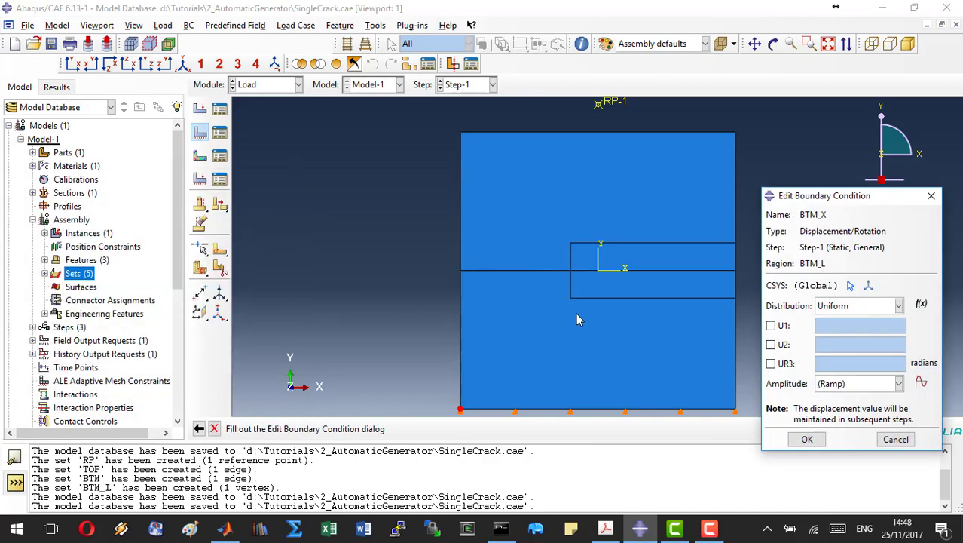
{"action": "left_click", "coordinate": [784, 326]}
{"action": "left_click", "coordinate": [852, 325]}
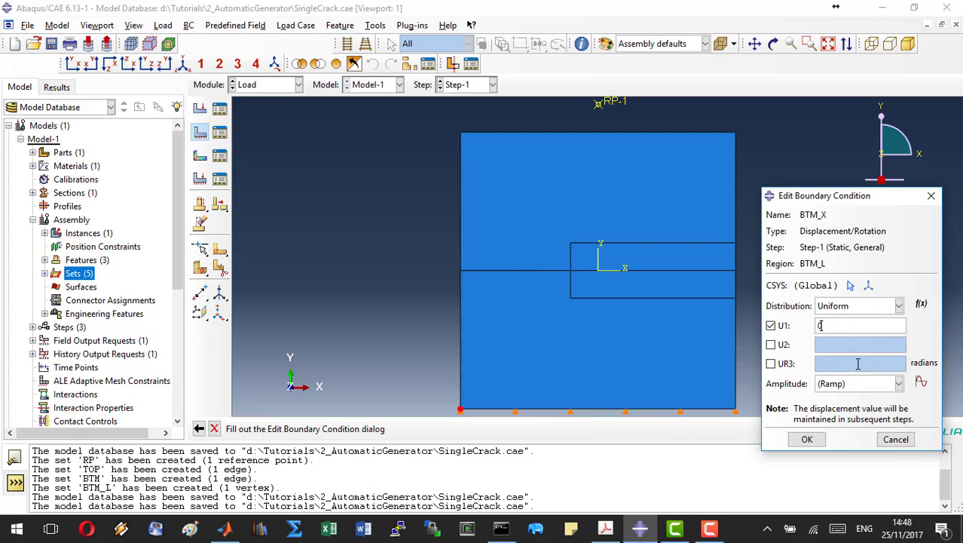
{"action": "left_click", "coordinate": [807, 439]}
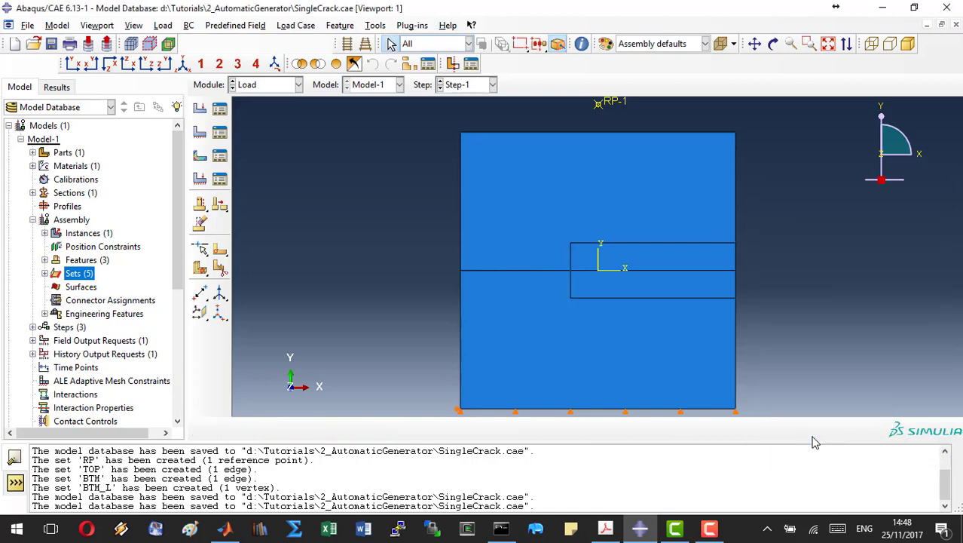
- Create a Displacement/Rotation boundary condition named LOAD in Step-1 on the set RP with U2 set to 1
{"action": "left_click", "coordinate": [200, 133]}
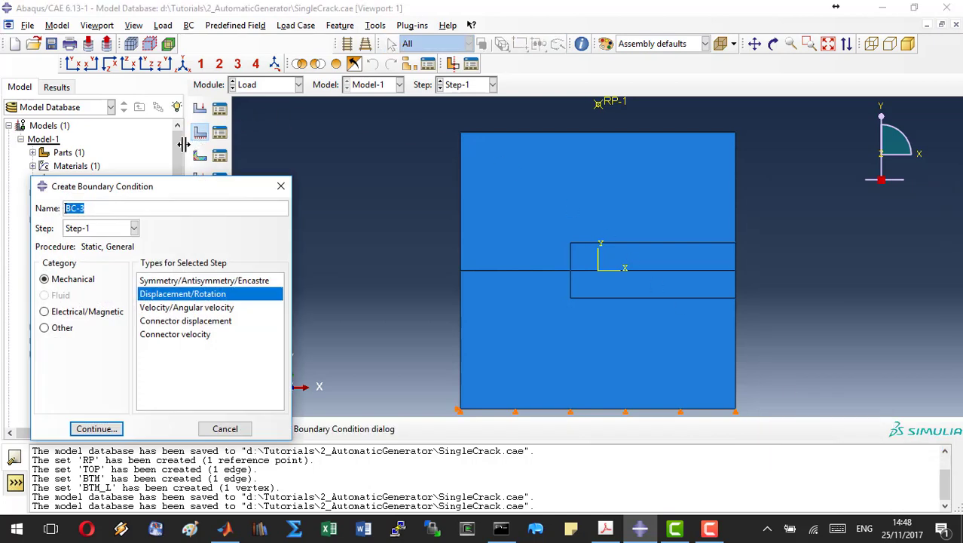
{"action": "type", "text": "LOAD"}
{"action": "left_click", "coordinate": [96, 429]}
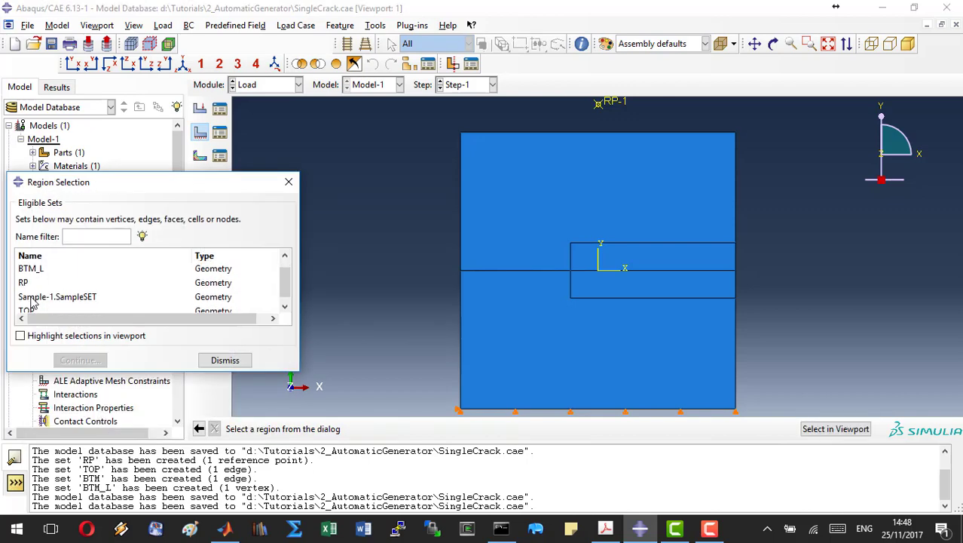
{"action": "scroll", "coordinate": [32, 303], "scroll_direction": "down", "scroll_amount": 1}
{"action": "double_click", "coordinate": [30, 278]}
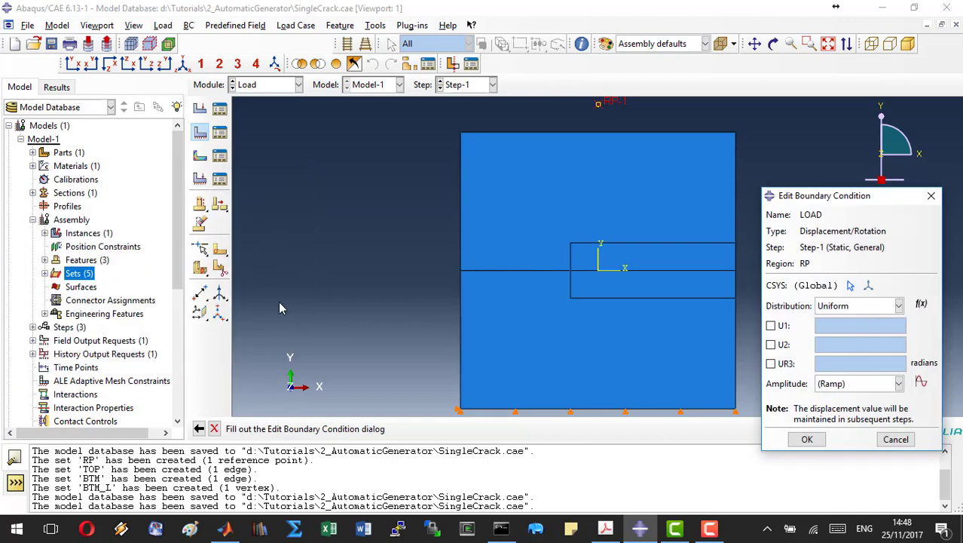
{"action": "left_click", "coordinate": [774, 344]}
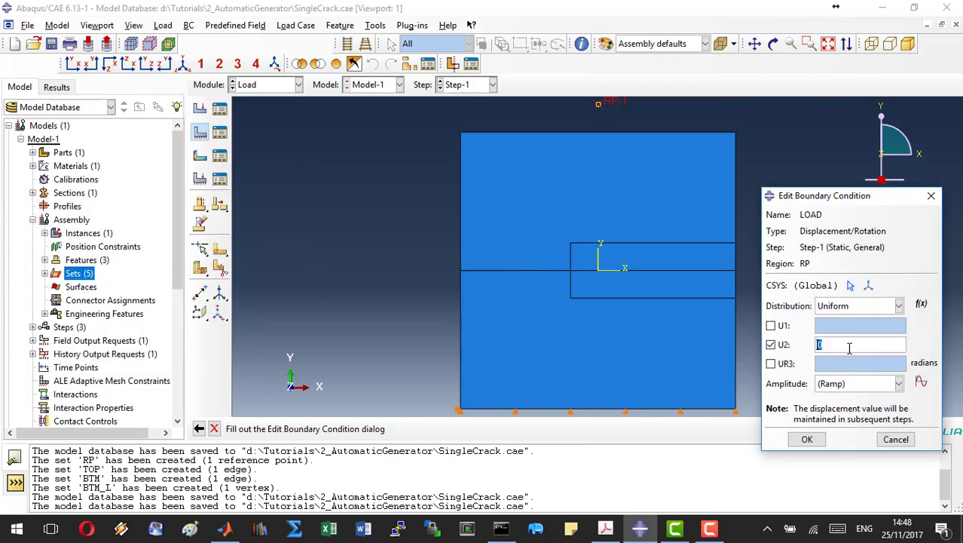
{"action": "type", "text": "1"}
- Create a tabular amplitude for the LOAD boundary condition with the time span set to Total time
{"action": "left_click", "coordinate": [922, 383]}
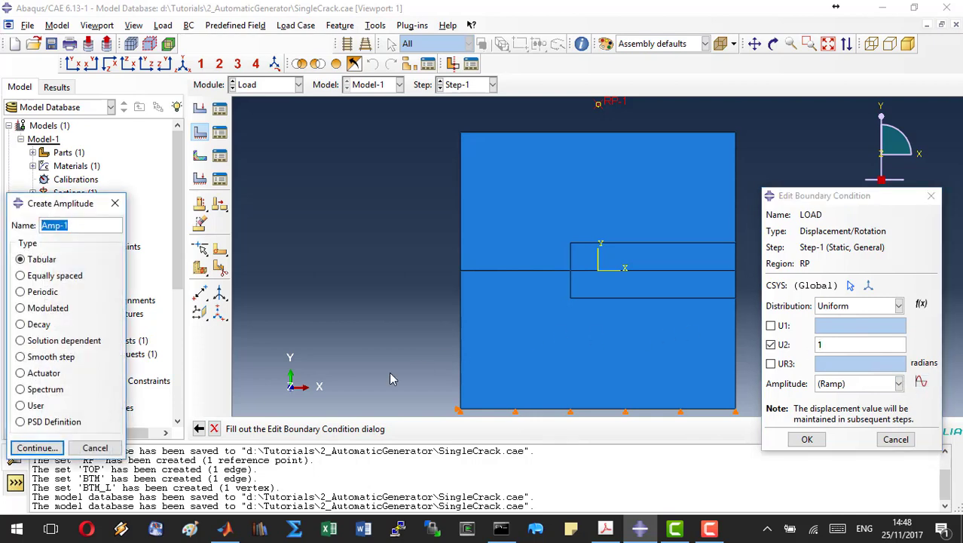
{"action": "left_click", "coordinate": [45, 451]}
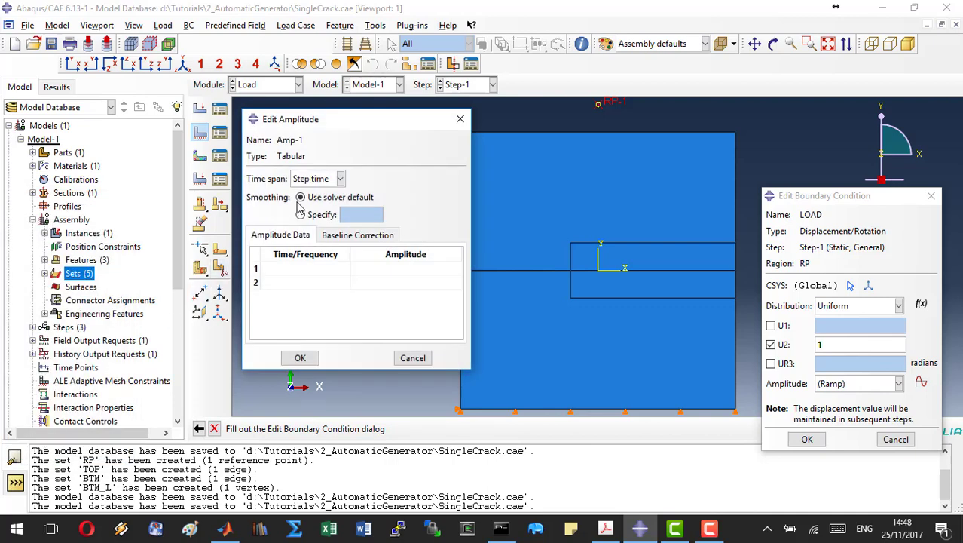
{"action": "left_click", "coordinate": [339, 178]}
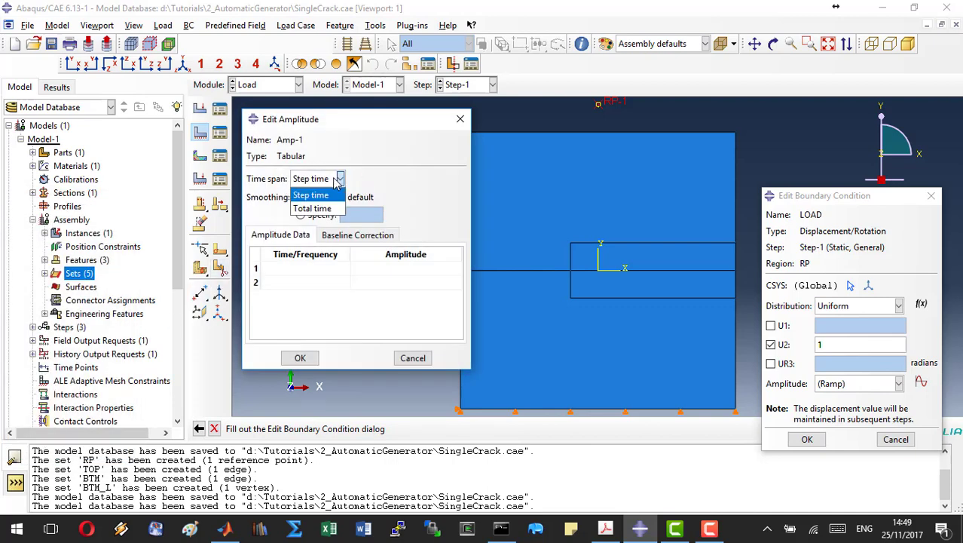
{"action": "left_click", "coordinate": [321, 205]}
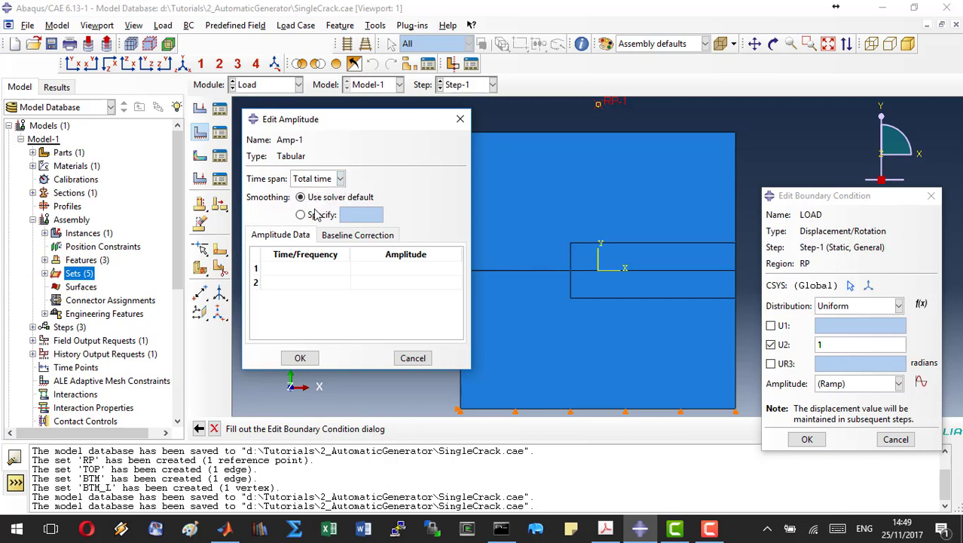
- Fill the amplitude table with amplitude 0 at time 0 and a second point at time 1
{"action": "left_click", "coordinate": [301, 269]}
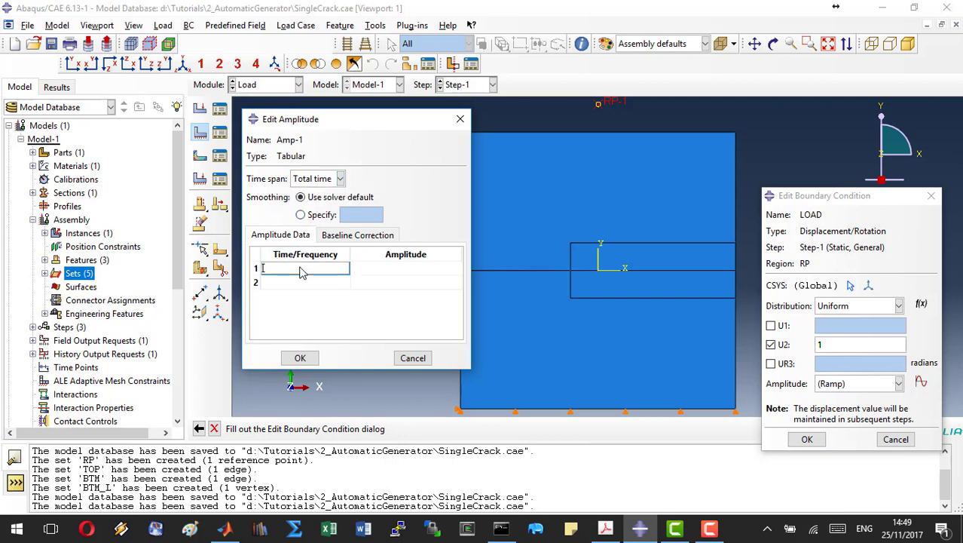
{"action": "type", "text": "0"}
{"action": "left_click", "coordinate": [374, 269]}
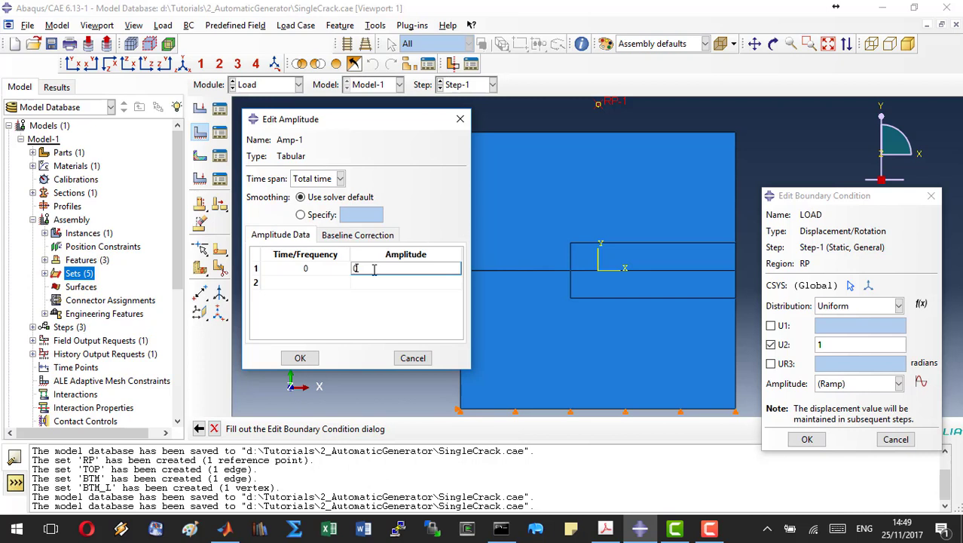
{"action": "type", "text": "0"}
{"action": "left_click", "coordinate": [333, 284]}
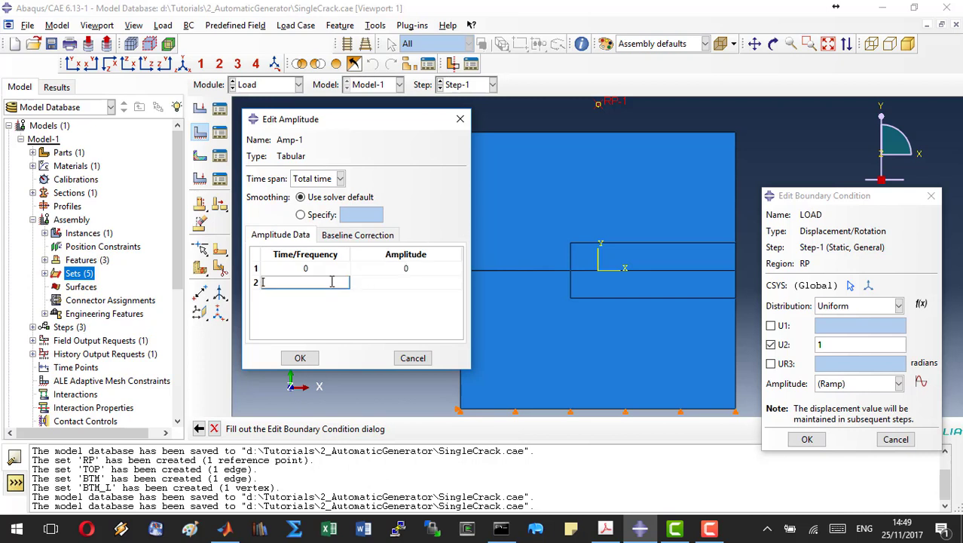
{"action": "type", "text": "1"}
{"action": "left_click", "coordinate": [405, 284]}
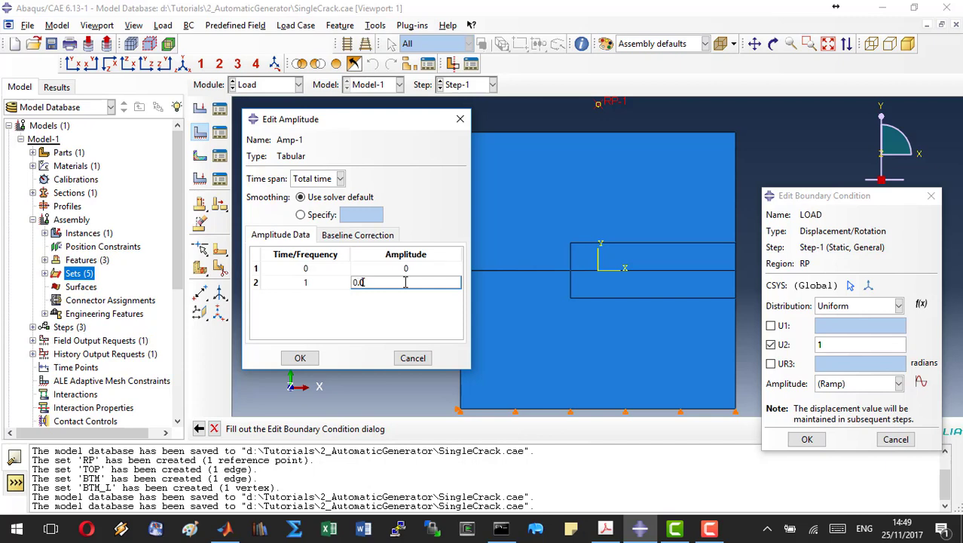
{"action": "left_click", "coordinate": [300, 358]}
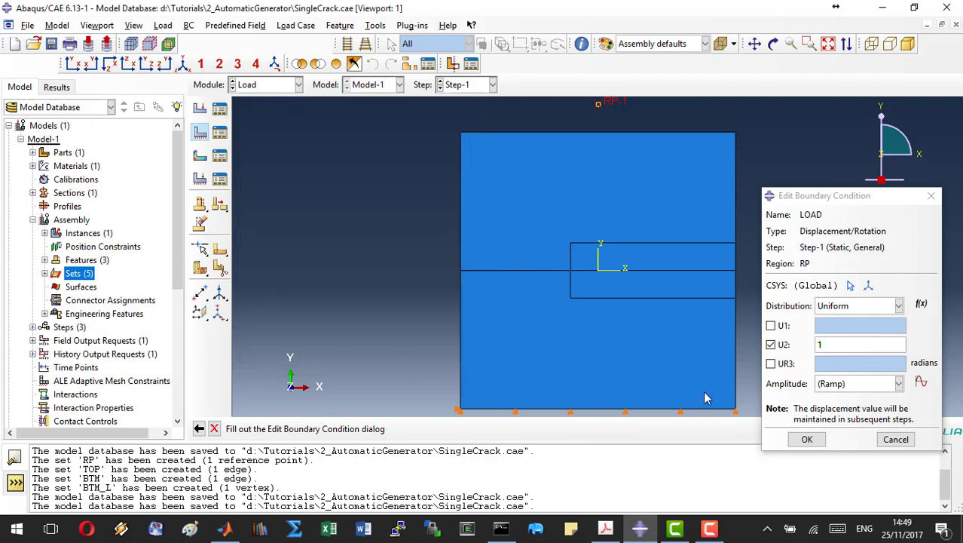
- Assign the amplitude Amp-1 to the LOAD boundary condition and finish its definition
{"action": "left_click", "coordinate": [855, 386]}
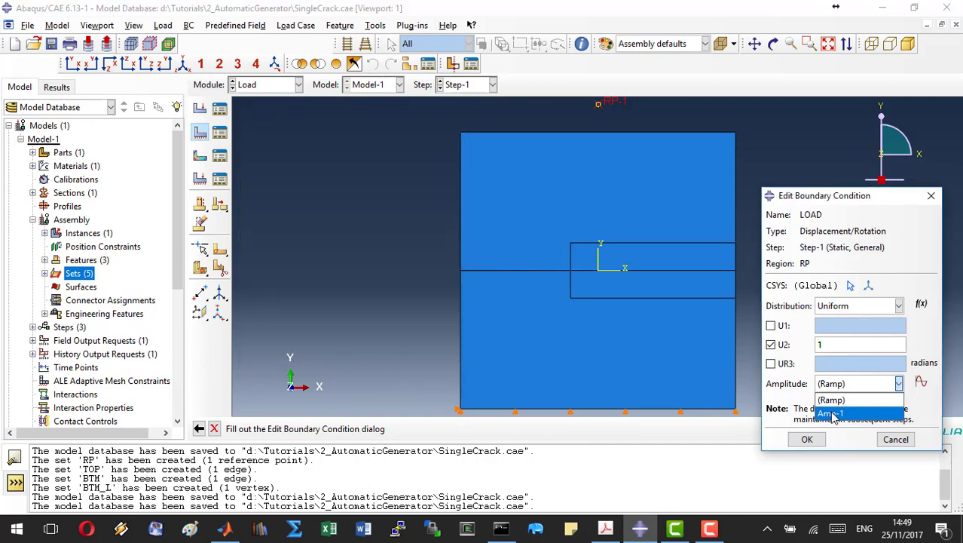
{"action": "left_click", "coordinate": [833, 413]}
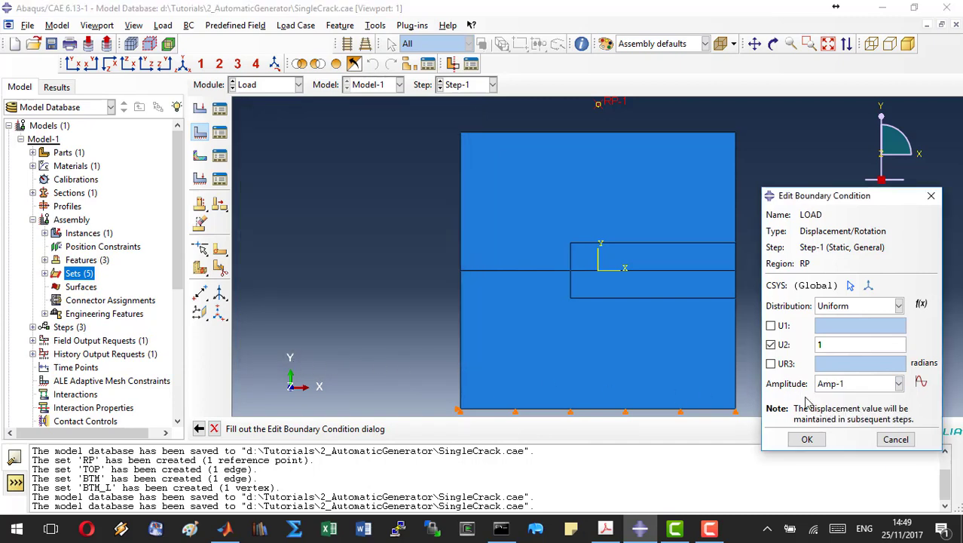
{"action": "left_click", "coordinate": [807, 439]}
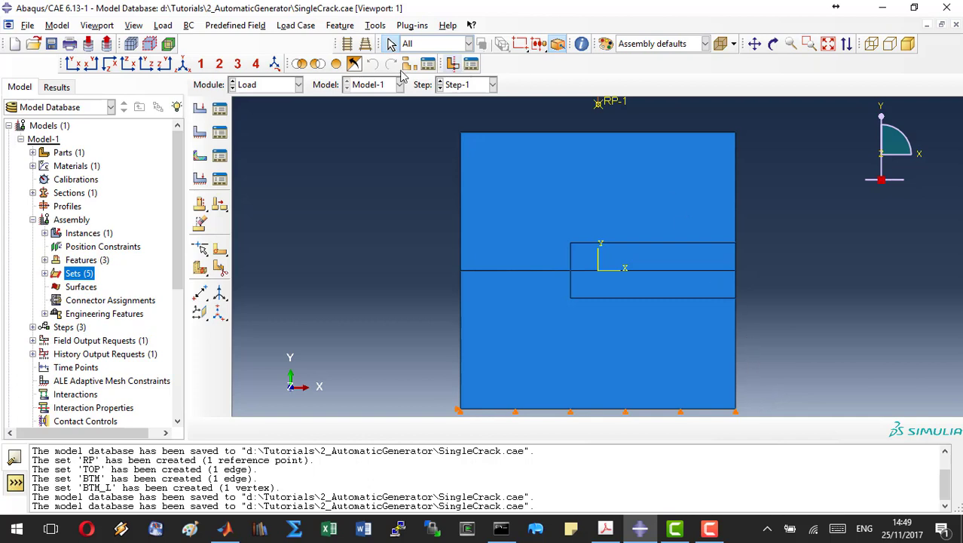
- Switch to the Mesh module with the part Sample as the object to mesh
{"action": "left_click", "coordinate": [279, 91]}
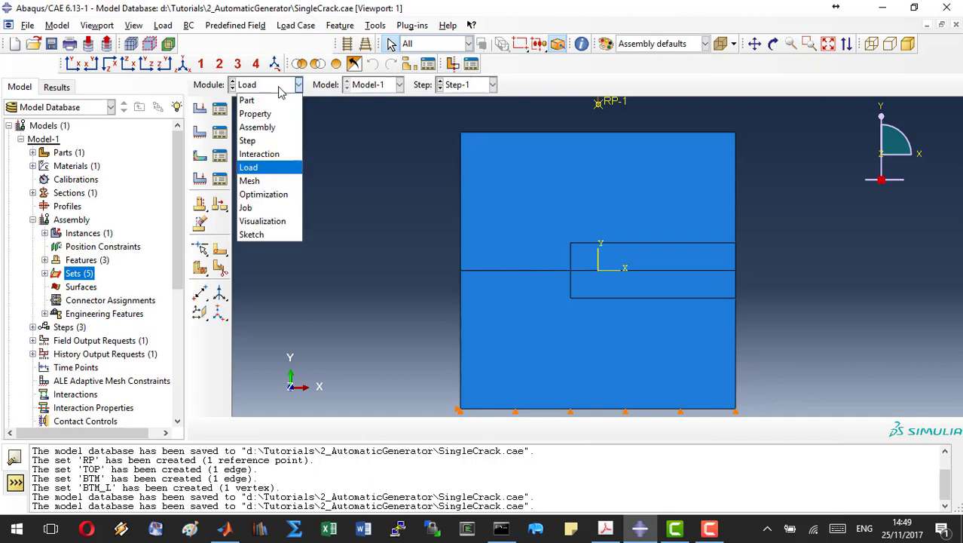
{"action": "left_click", "coordinate": [275, 181]}
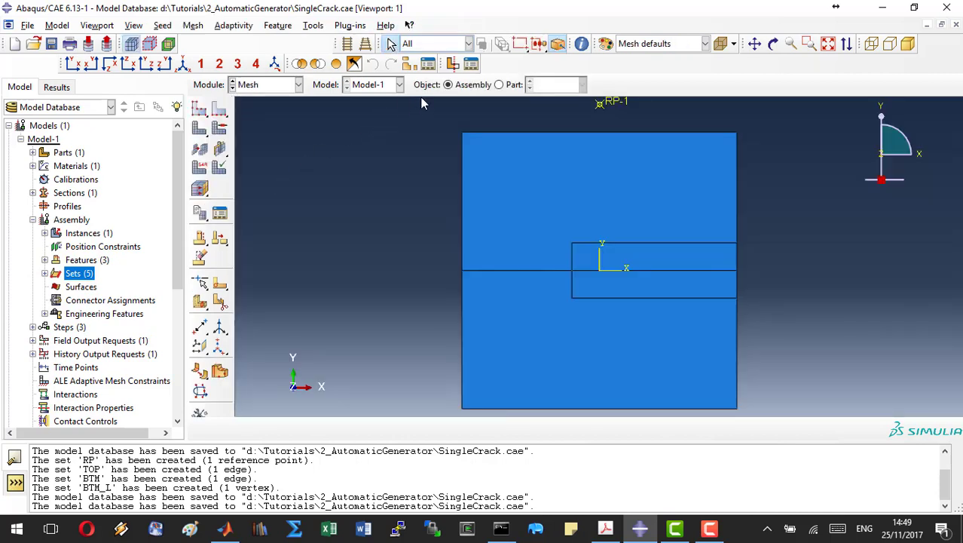
{"action": "left_click", "coordinate": [499, 85]}
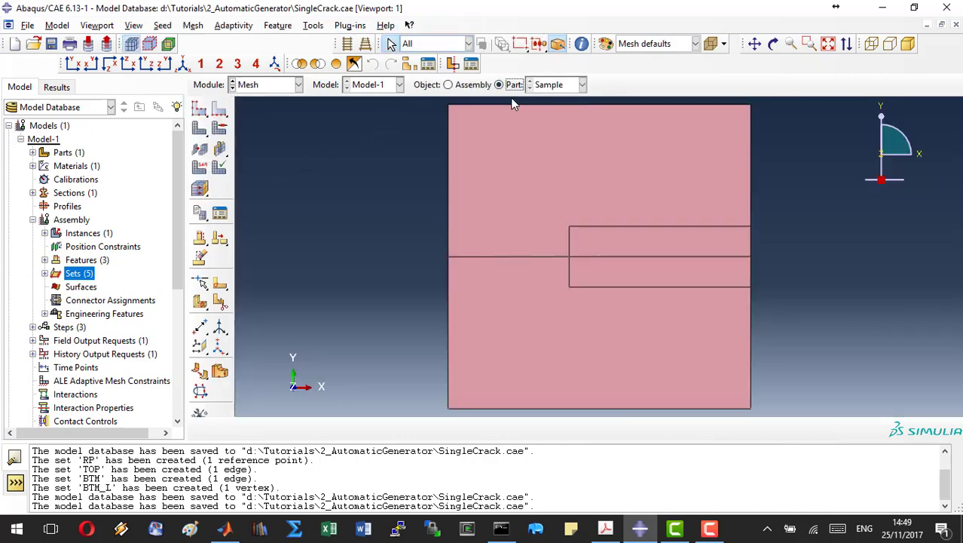
{"action": "left_click", "coordinate": [583, 84]}
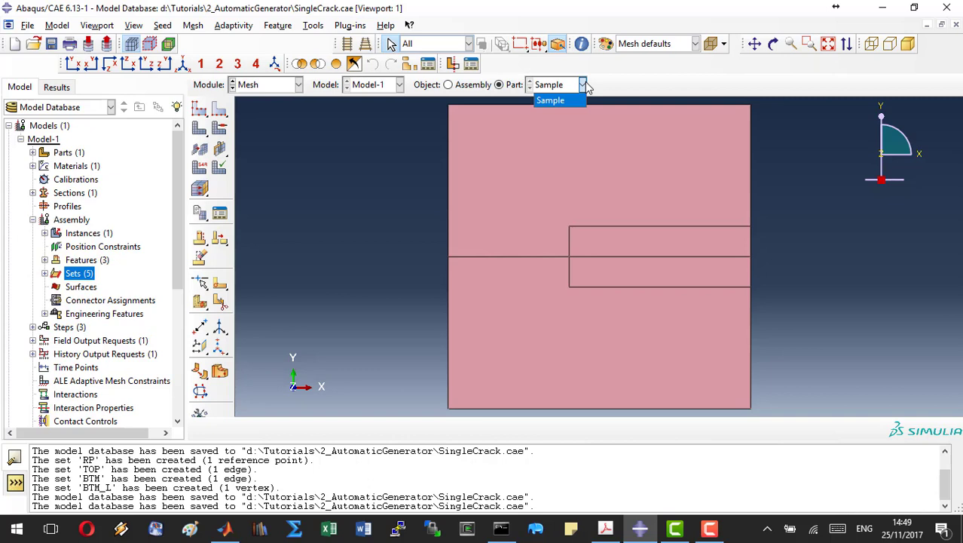
{"action": "left_click", "coordinate": [586, 86]}
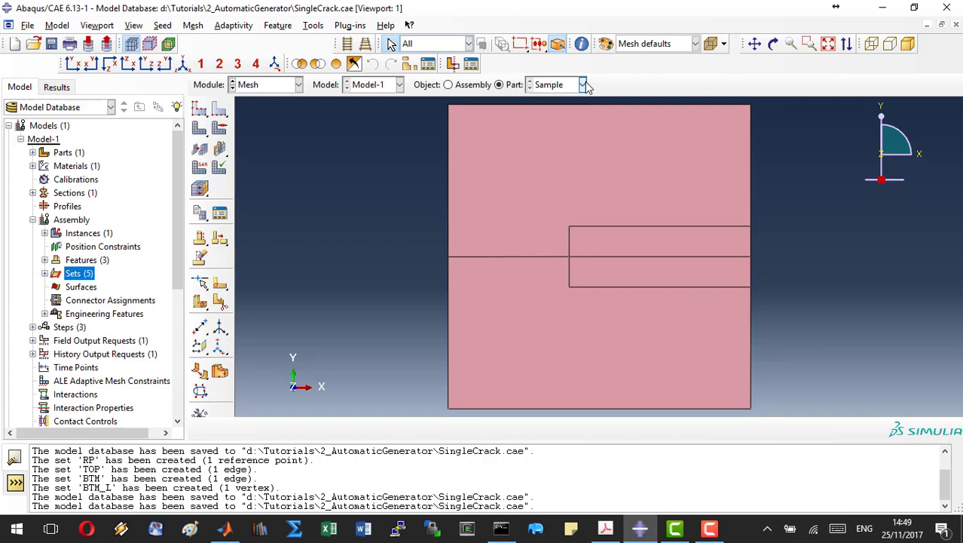
- Try approximate global seed sizes of 0.01 and 0.1 on the Sample part
{"action": "left_click", "coordinate": [200, 110]}
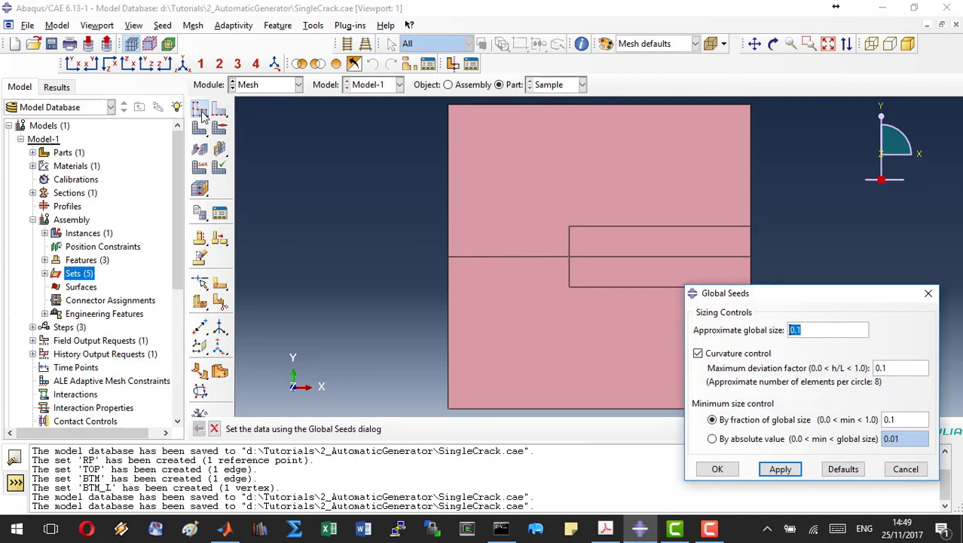
{"action": "left_click", "coordinate": [794, 331]}
{"action": "type", "text": "0"}
{"action": "left_click", "coordinate": [781, 469]}
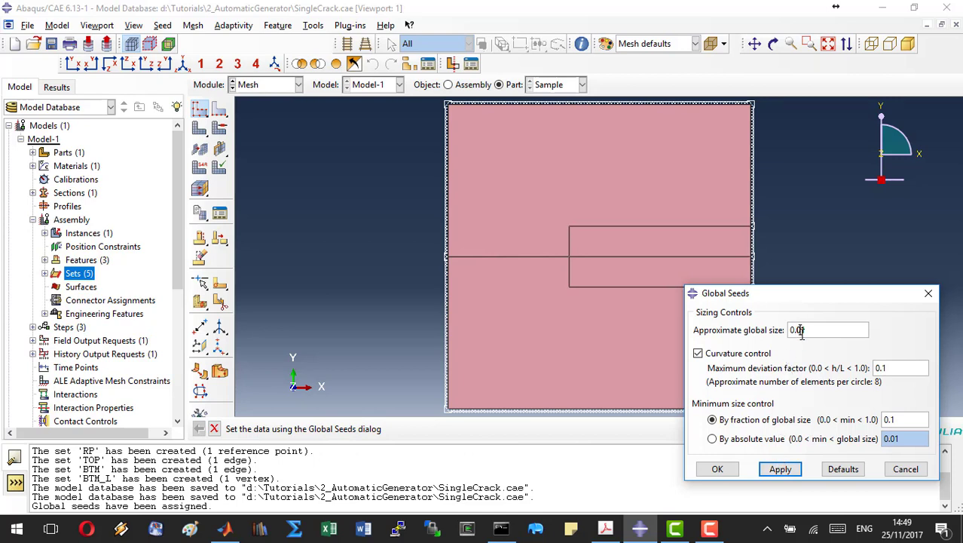
{"action": "key", "text": "BackSpace"}
{"action": "left_click", "coordinate": [781, 469]}
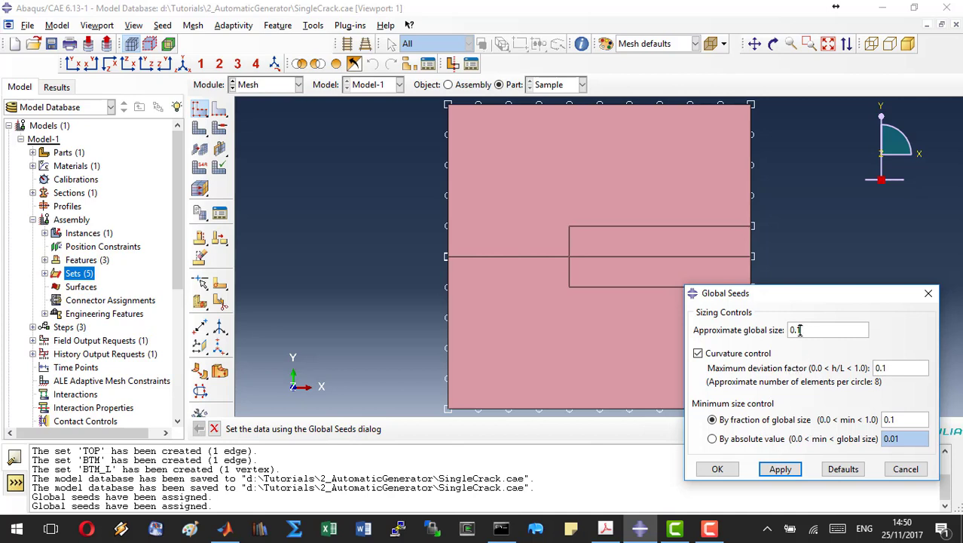
- Seed the Sample part with an approximate global size of 0.05
{"action": "left_click", "coordinate": [833, 331]}
{"action": "key", "text": "BackSpace"}
{"action": "key", "text": "BackSpace"}
{"action": "type", "text": ".05"}
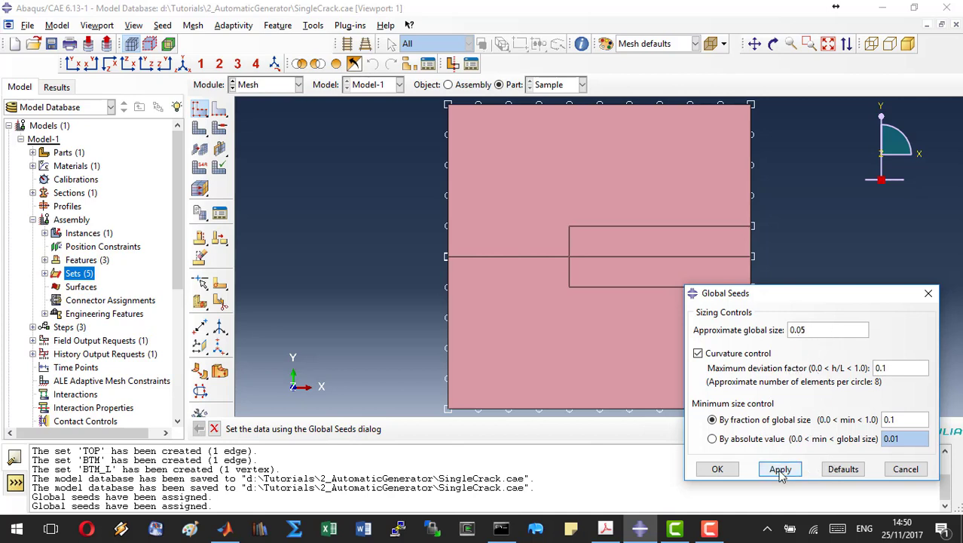
{"action": "left_click", "coordinate": [717, 469]}
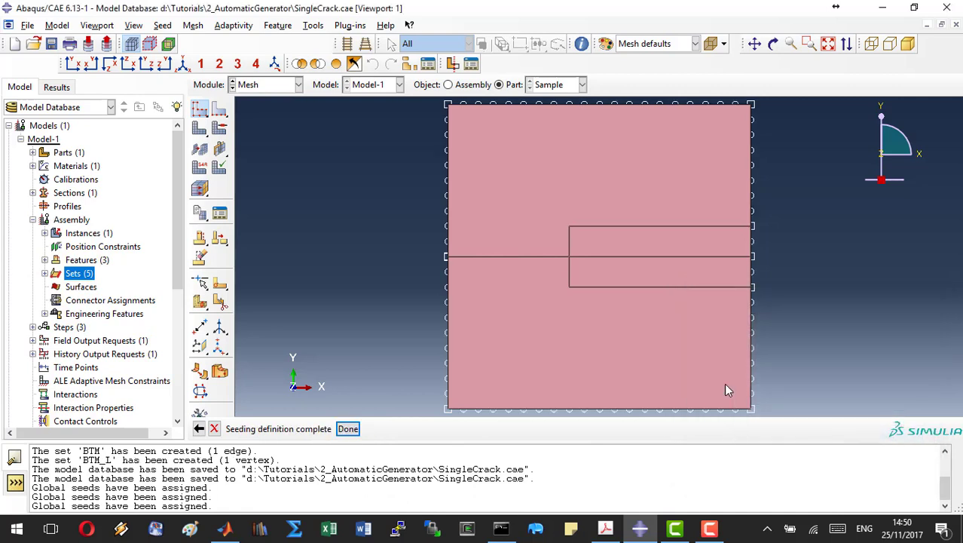
- Assign finer local seeds by size to all boundary edges of the narrow rectangular partition around the crack path
{"action": "left_click", "coordinate": [226, 111]}
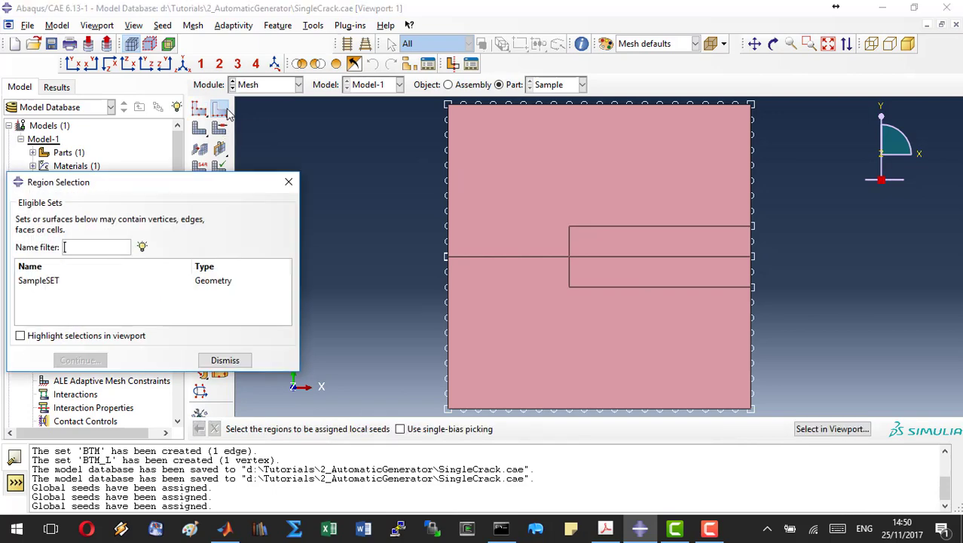
{"action": "left_click", "coordinate": [288, 182]}
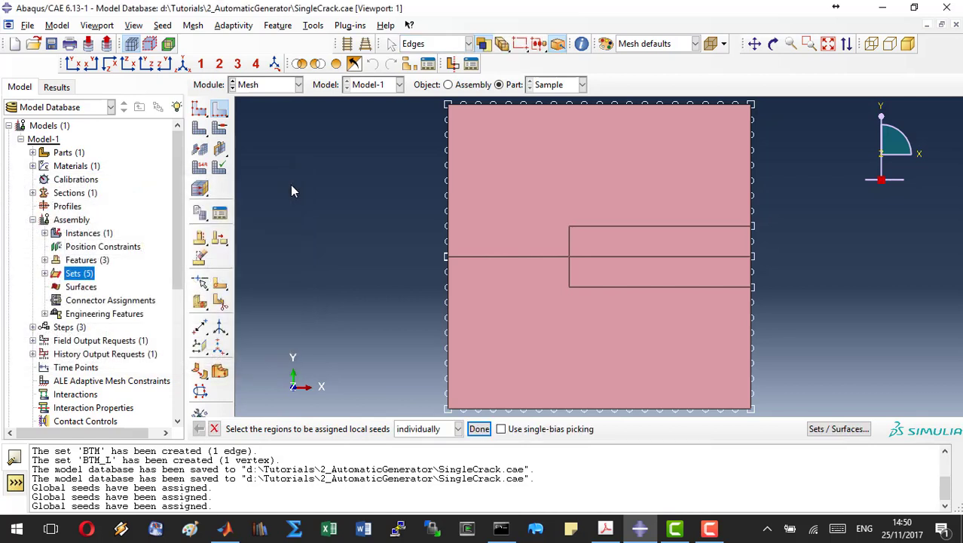
{"action": "left_click", "coordinate": [578, 235]}
{"action": "left_click", "coordinate": [580, 226], "text": "shift"}
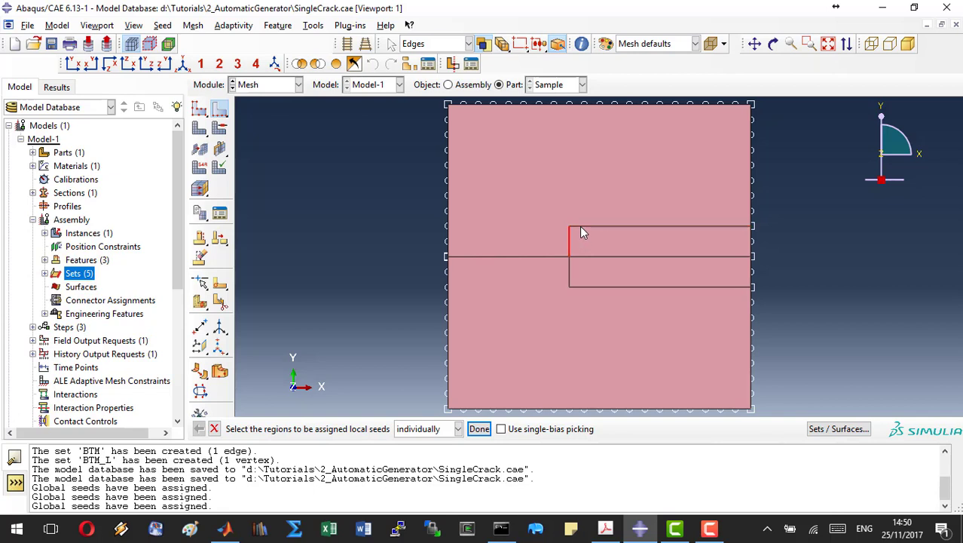
{"action": "left_click", "coordinate": [571, 272], "text": "shift"}
{"action": "left_click", "coordinate": [596, 287], "text": "shift"}
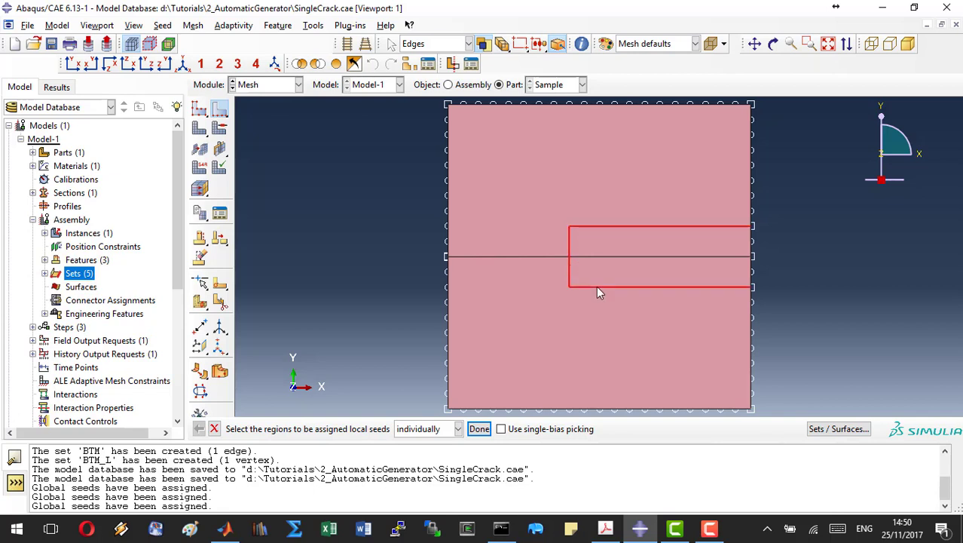
{"action": "left_click", "coordinate": [751, 273], "text": "shift"}
{"action": "left_click", "coordinate": [480, 429]}
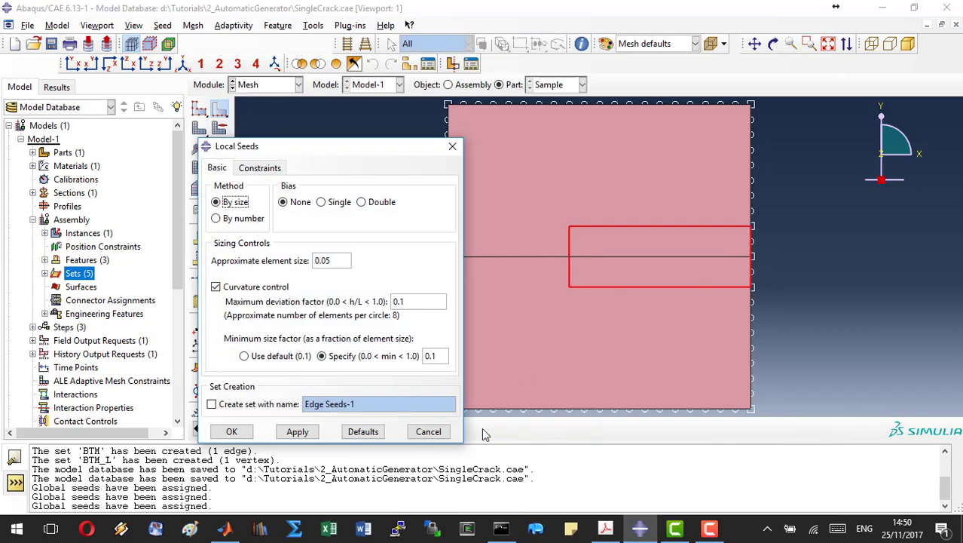
{"action": "left_click", "coordinate": [349, 260]}
{"action": "key", "text": "BackSpace"}
{"action": "left_click", "coordinate": [232, 432]}
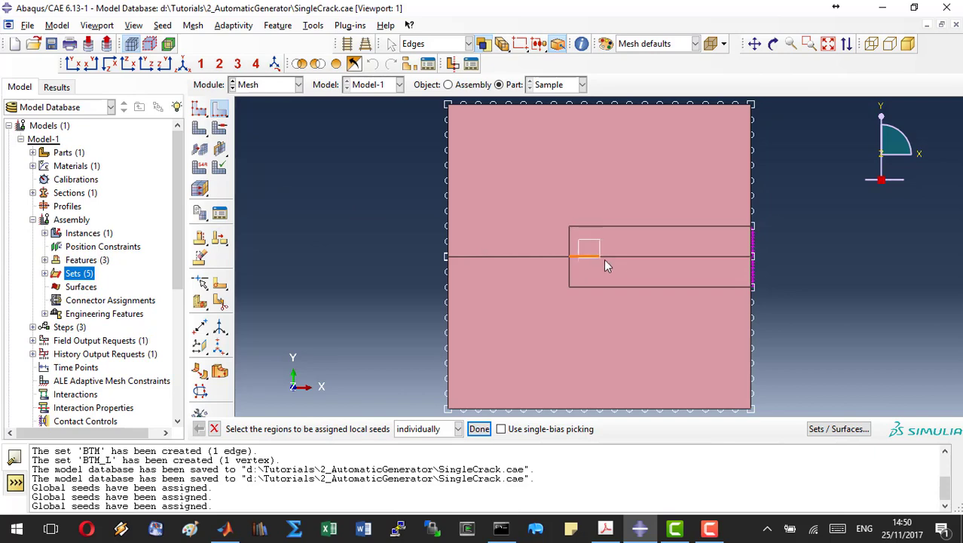
- Assign finer local seeds by size to the horizontal midline edge inside the narrow rectangular partition
{"action": "left_click", "coordinate": [631, 263]}
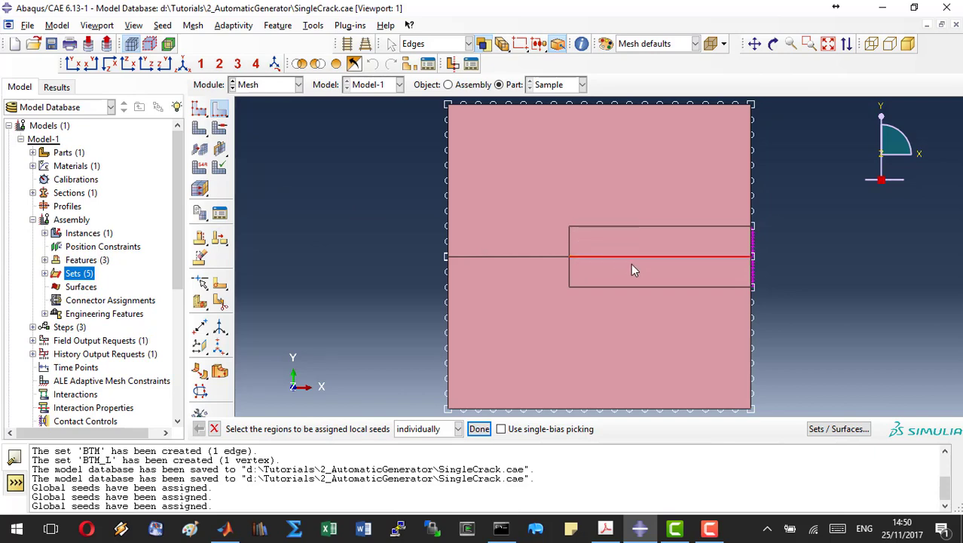
{"action": "left_click", "coordinate": [479, 428]}
{"action": "left_click", "coordinate": [348, 263]}
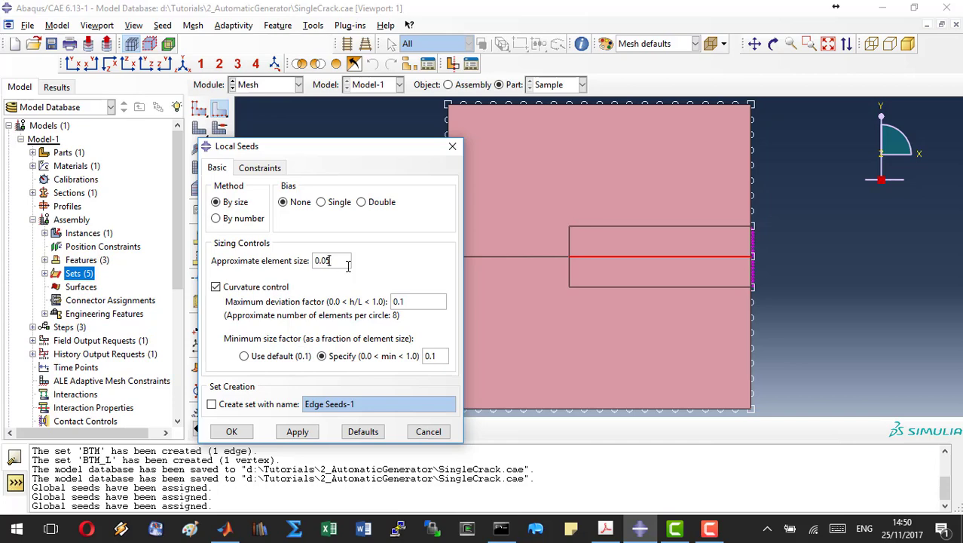
{"action": "type", "text": "05"}
{"action": "left_click", "coordinate": [232, 431]}
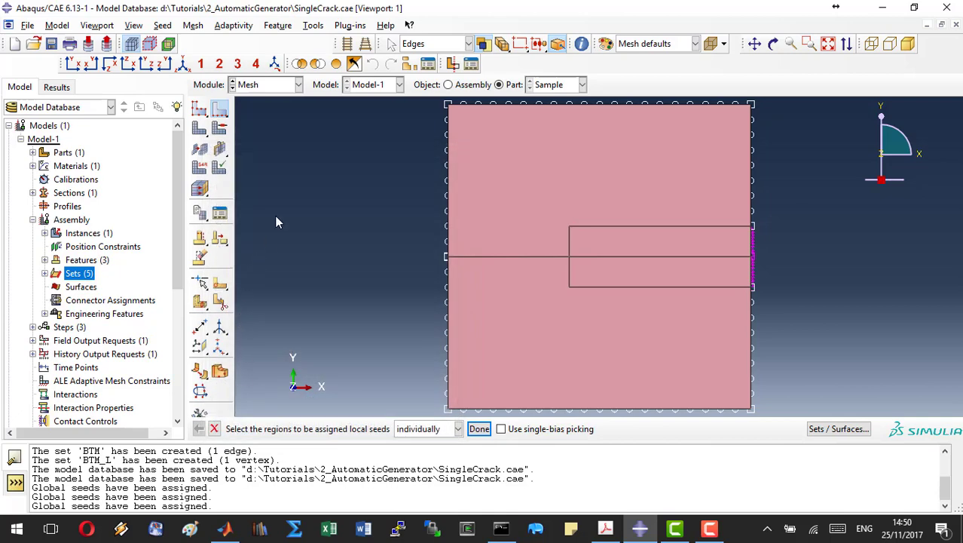
{"action": "left_click", "coordinate": [475, 430]}
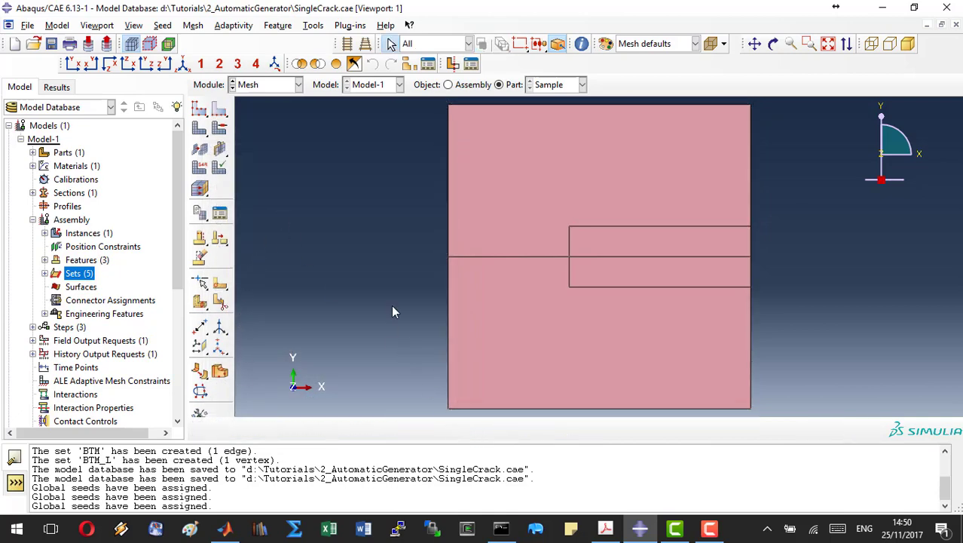
- Turn off mapped meshing in the mesh controls for all regions of the Sample part and generate the part mesh
{"action": "left_click", "coordinate": [219, 128]}
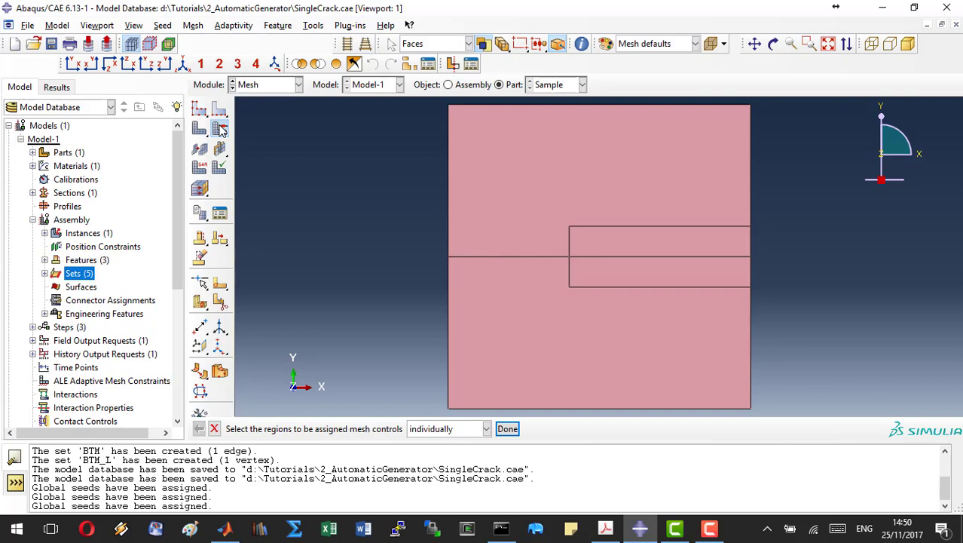
{"action": "left_click_drag", "start_coordinate": [828, 362], "coordinate": [398, 185]}
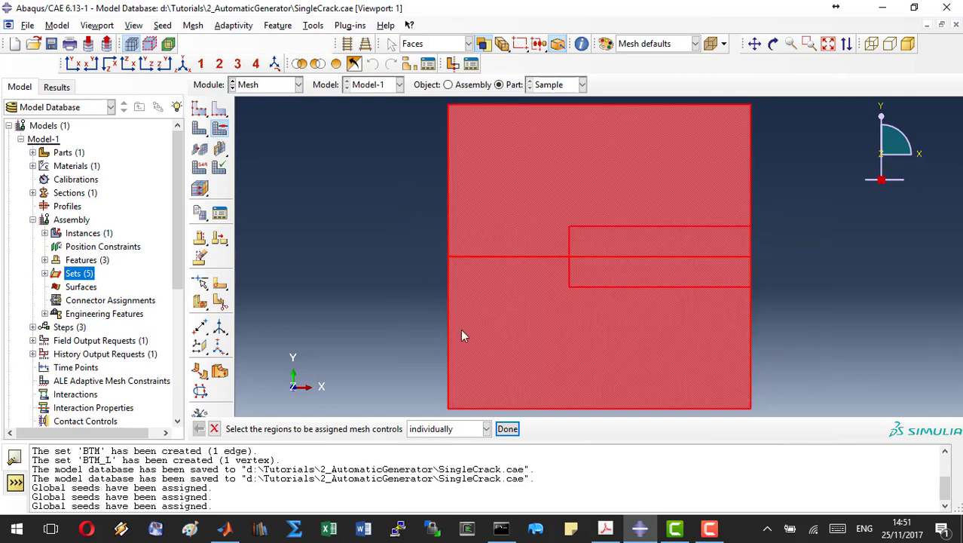
{"action": "left_click", "coordinate": [507, 428]}
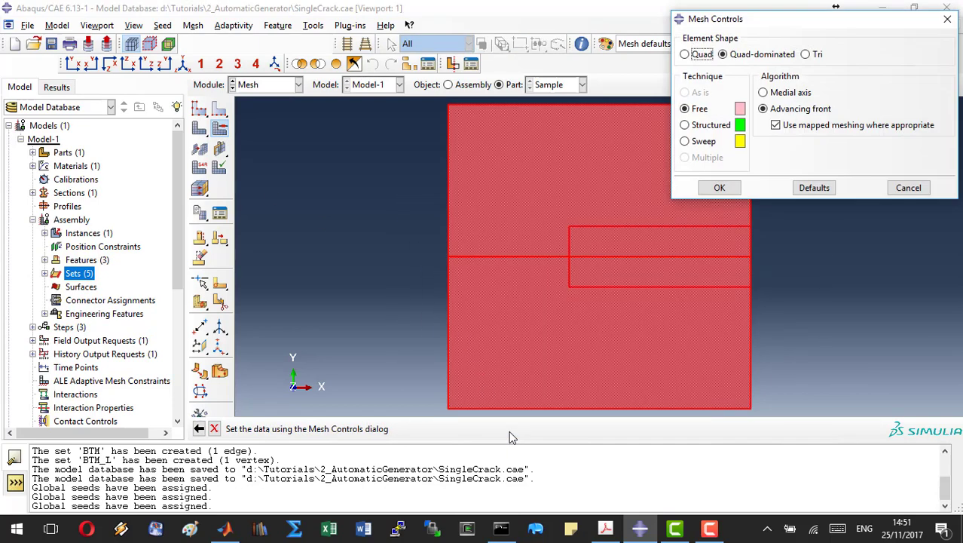
{"action": "left_click", "coordinate": [776, 127]}
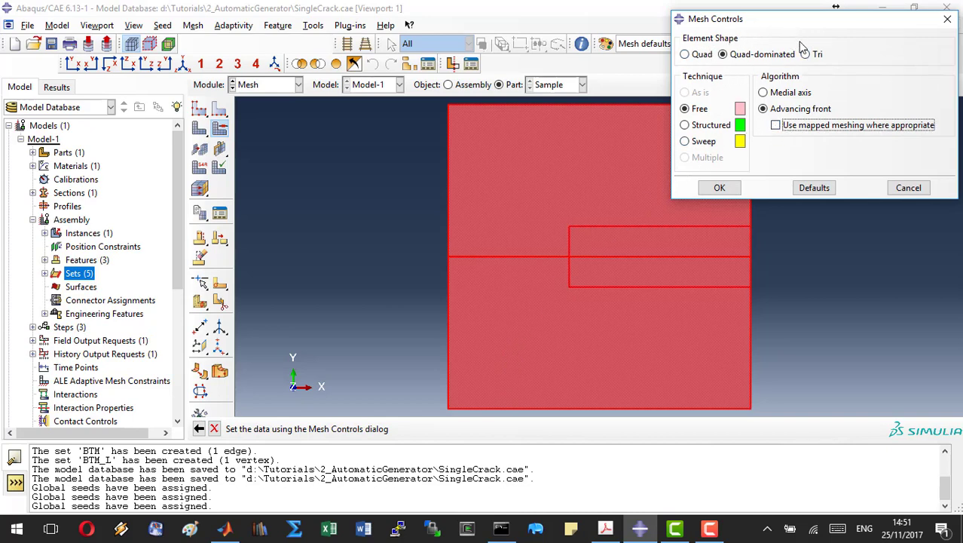
{"action": "left_click", "coordinate": [722, 188]}
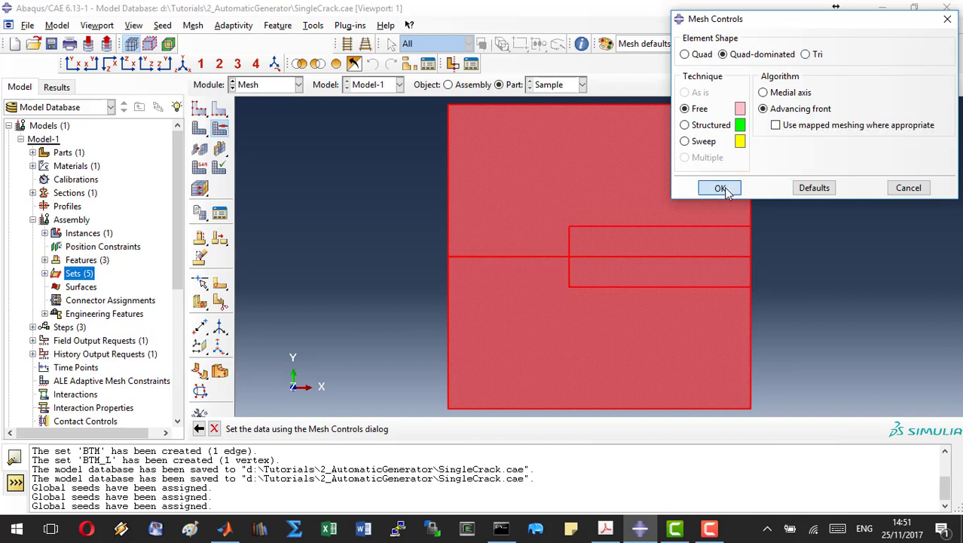
{"action": "left_click", "coordinate": [200, 130]}
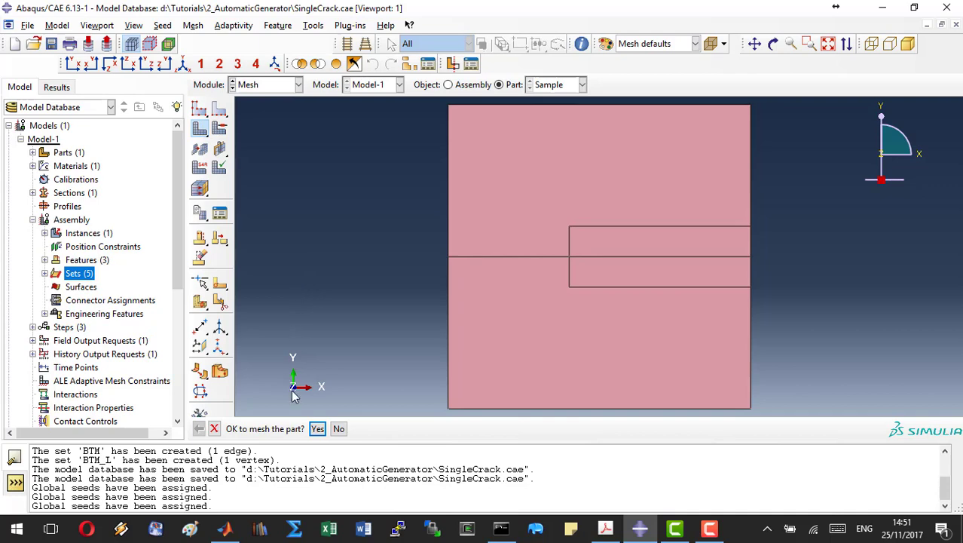
{"action": "left_click", "coordinate": [318, 429]}
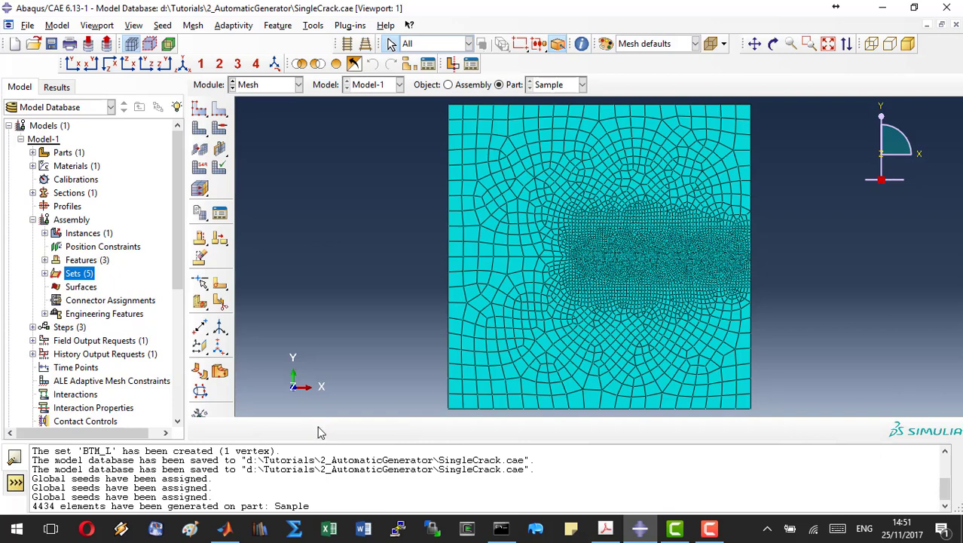
- Create a job named SingleCrack from Model-1 and write its input file
{"action": "left_click", "coordinate": [299, 84]}
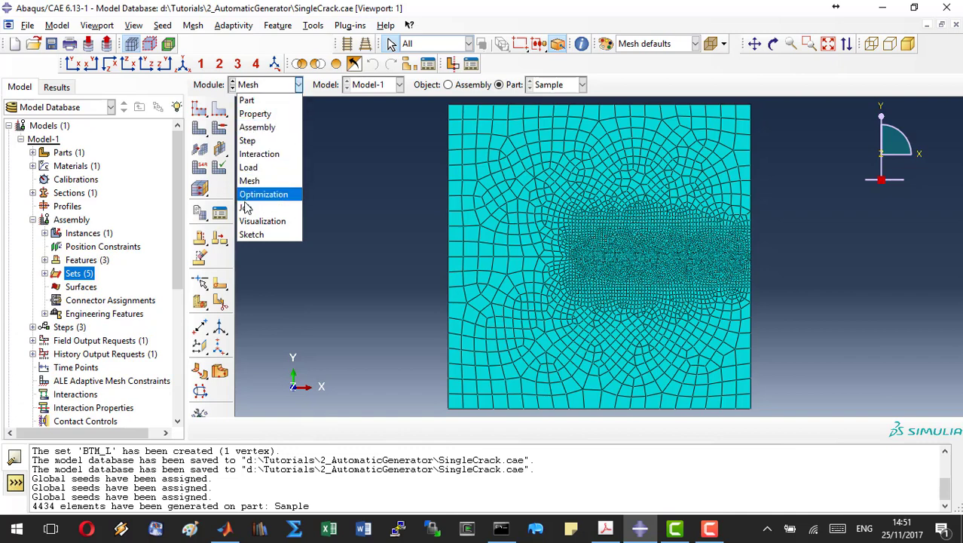
{"action": "left_click", "coordinate": [248, 209]}
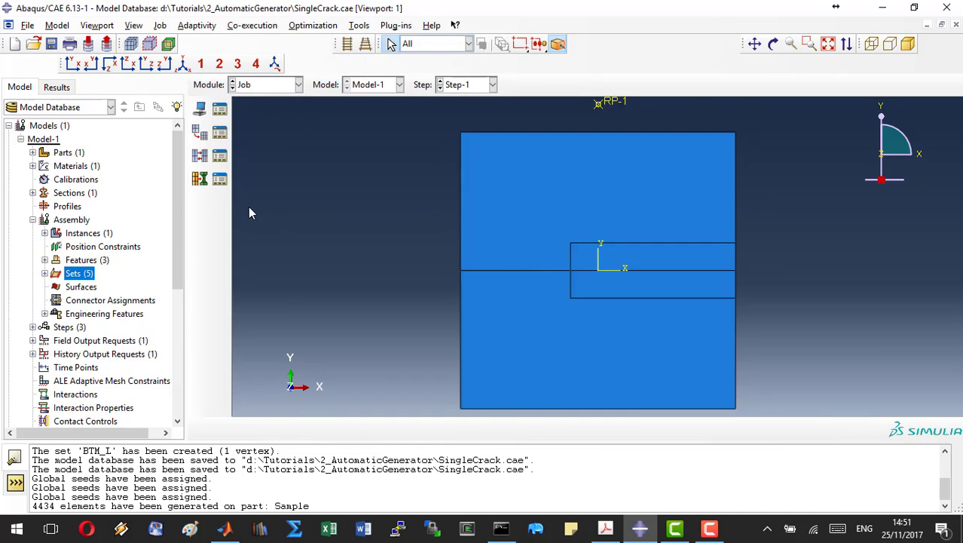
{"action": "left_click", "coordinate": [201, 109]}
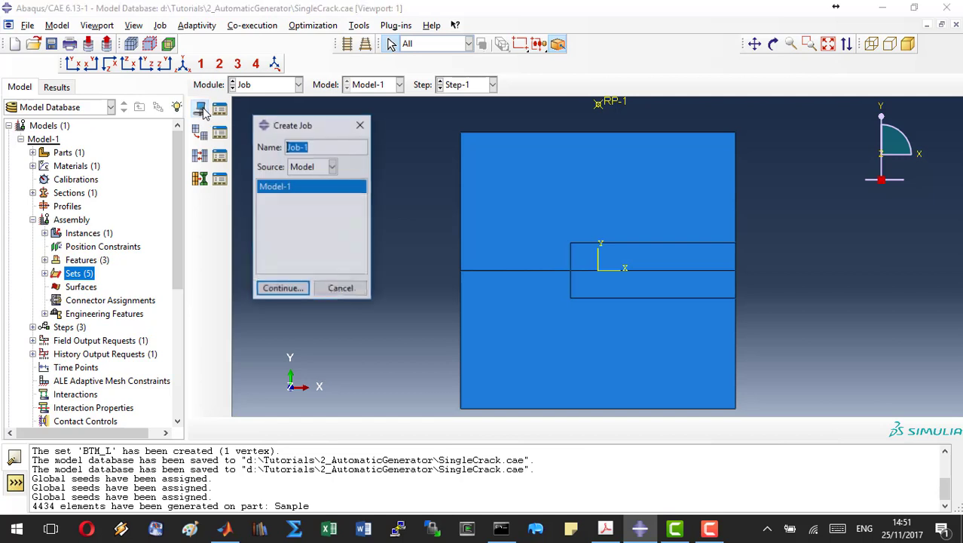
{"action": "type", "text": "S"}
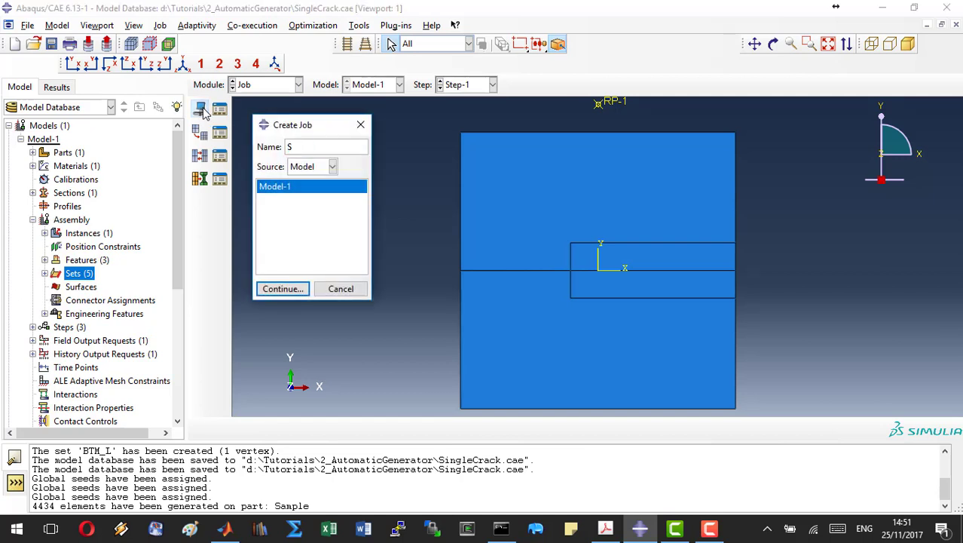
{"action": "type", "text": "ingleCrack"}
{"action": "left_click", "coordinate": [300, 288]}
{"action": "left_click", "coordinate": [425, 400]}
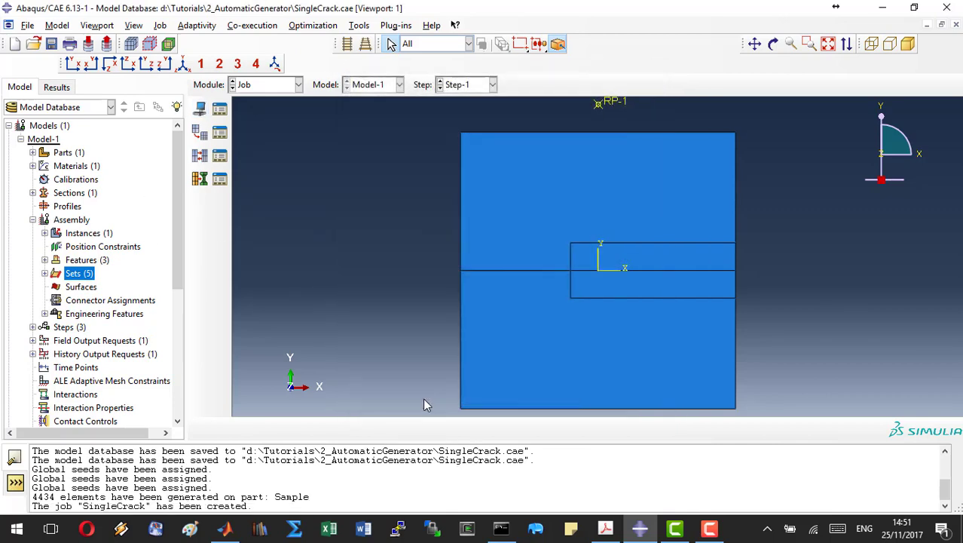
{"action": "left_click", "coordinate": [224, 110]}
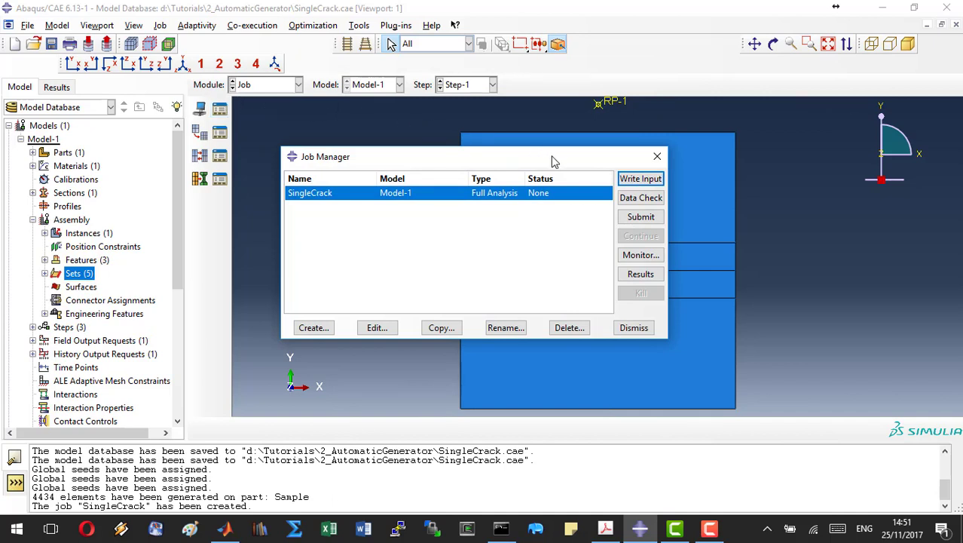
{"action": "left_click", "coordinate": [647, 181]}
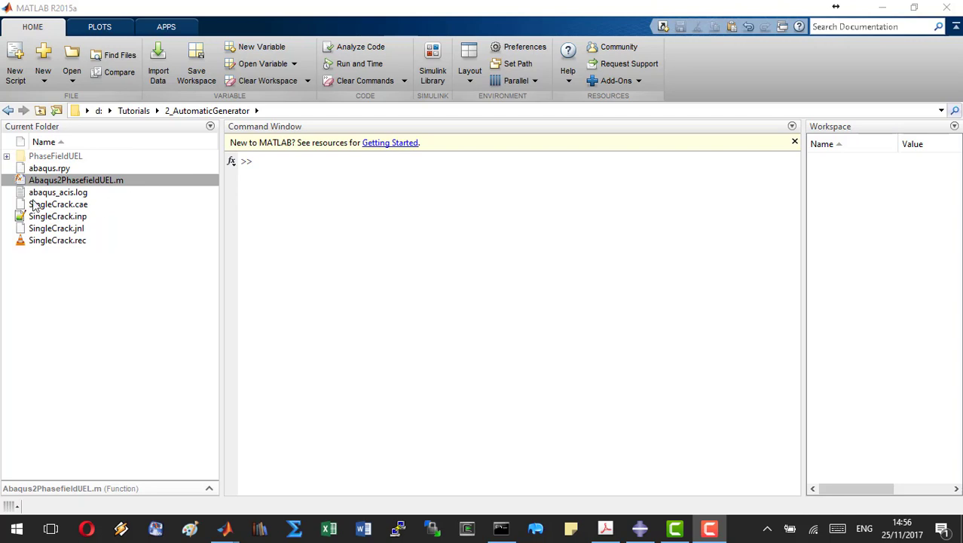
- In MATLAB, enter the unexecuted call Abaqus2PhasefieldUEL('SingleCrack.inp',[]) at the command prompt, with an empty second argument
{"action": "left_click", "coordinate": [6, 156]}
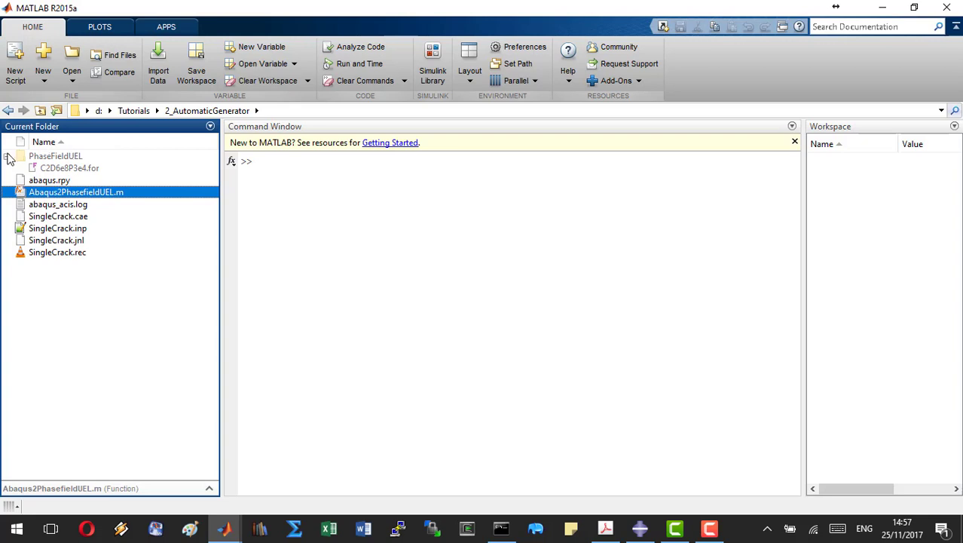
{"action": "left_click", "coordinate": [6, 156]}
{"action": "left_click", "coordinate": [339, 193]}
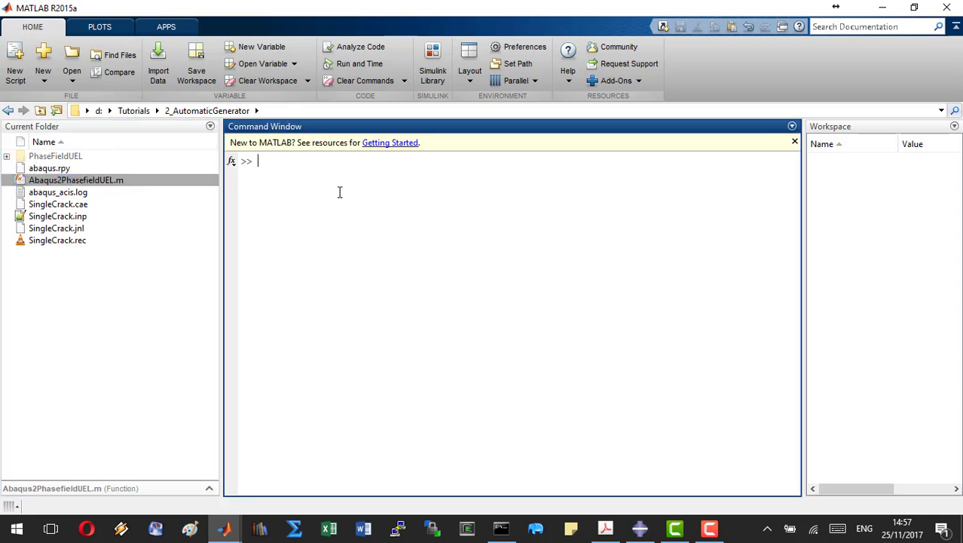
{"action": "type", "text": "Abaqus2Phasefie"}
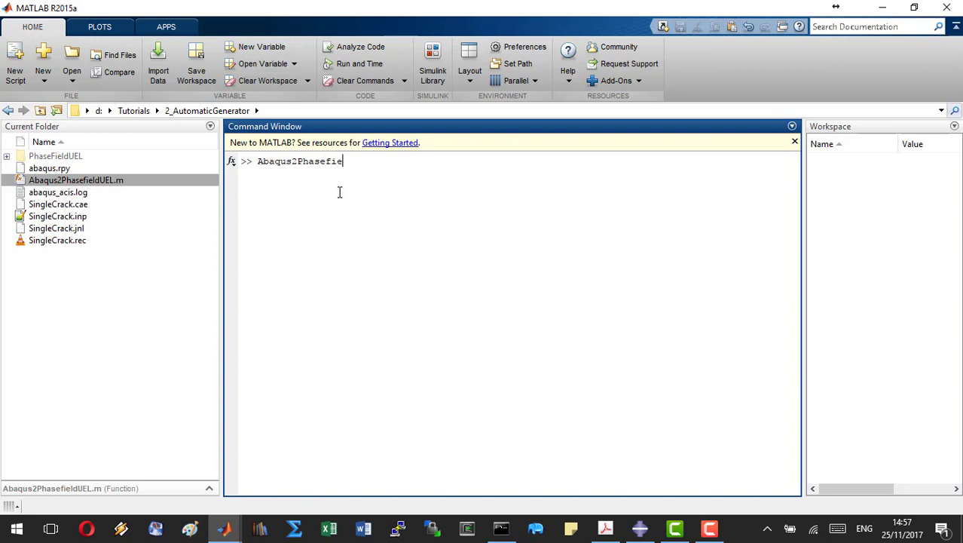
{"action": "type", "text": "lUEL"}
{"action": "type", "text": "()"}
{"action": "type", "text": "d"}
{"action": "key", "text": "Right"}
{"action": "key", "text": "Right"}
{"action": "key", "text": "Right"}
{"action": "key", "text": "Right"}
{"action": "type", "text": "''"}
{"action": "key", "text": "Left"}
{"action": "type", "text": "Sin"}
{"action": "type", "text": "gleCrack"}
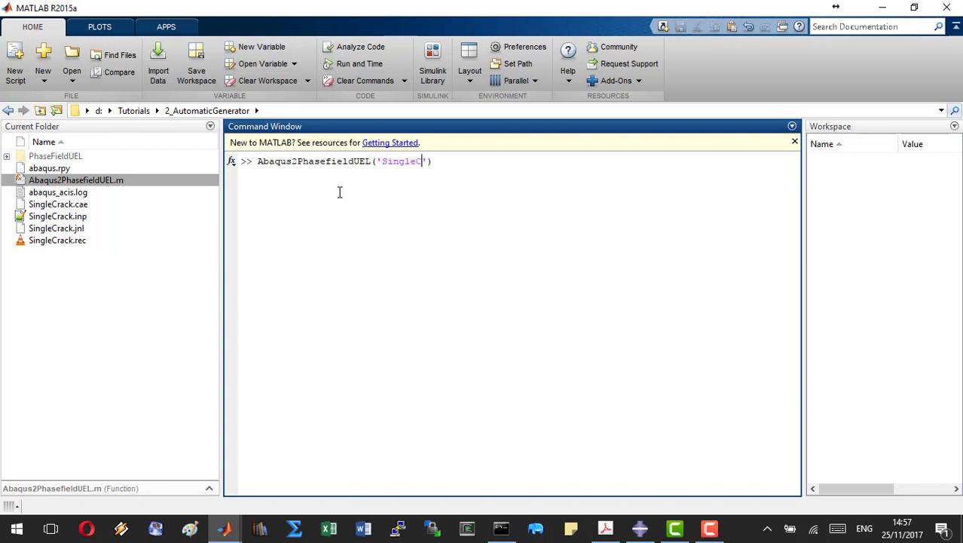
{"action": "type", "text": ".inp', []"}
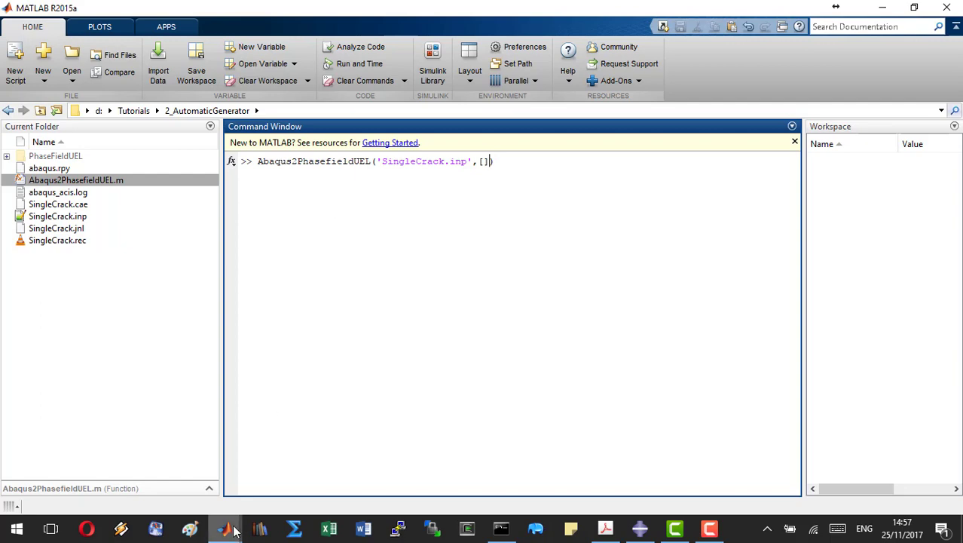
- Look up the MatProp entries in the Abaqus2PhasefieldUEL.m header and enter 210 as Young's modulus in the call's array
{"action": "mouse_move", "coordinate": [235, 532]}
{"action": "left_click", "coordinate": [272, 475]}
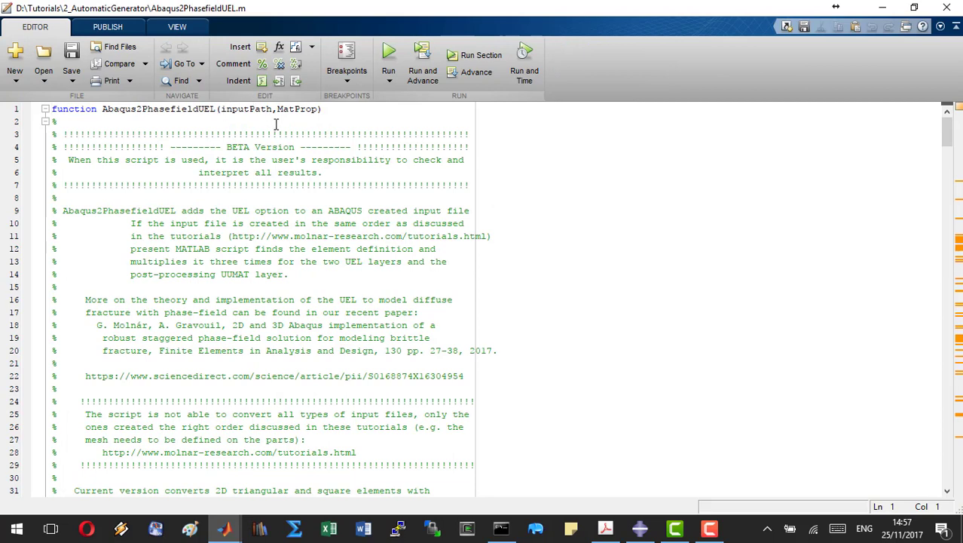
{"action": "scroll", "coordinate": [272, 219], "scroll_direction": "down", "scroll_amount": 8}
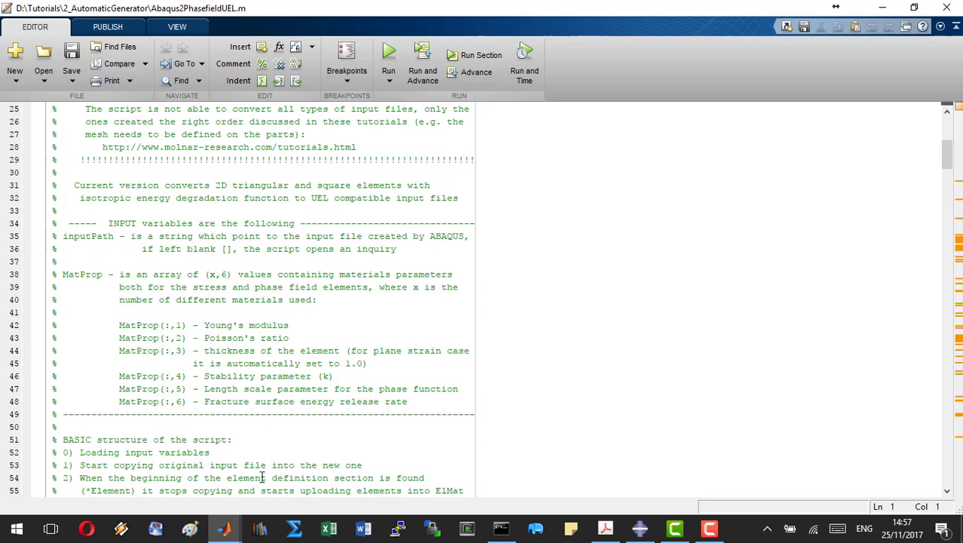
{"action": "mouse_move", "coordinate": [224, 528]}
{"action": "left_click", "coordinate": [178, 497]}
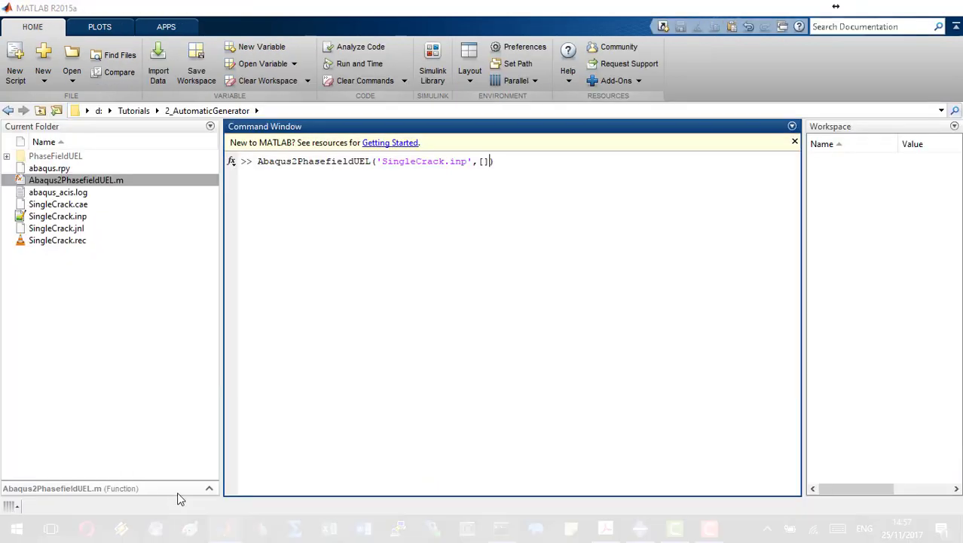
{"action": "type", "text": "210"}
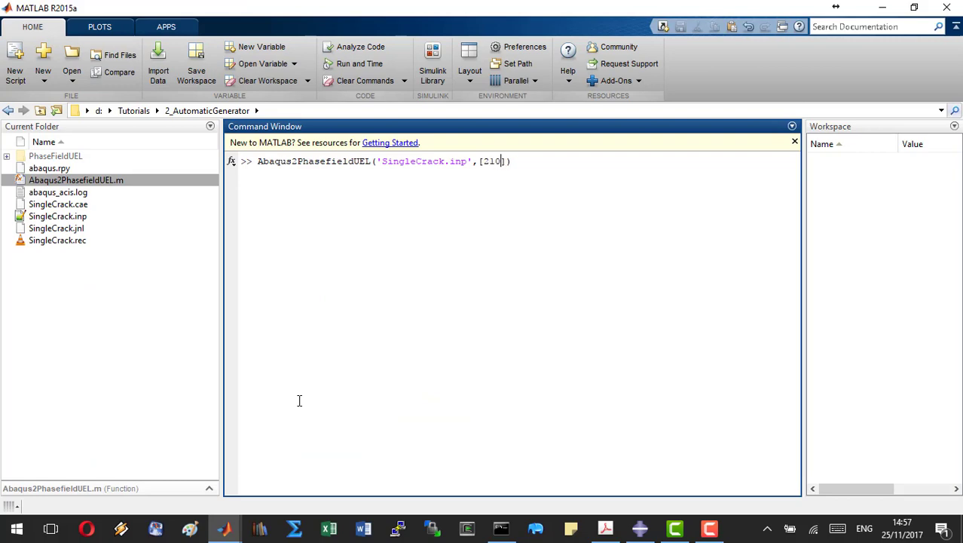
- Check the second MatProp entry in the script header and add 0.3 as Poisson's ratio to the array
{"action": "mouse_move", "coordinate": [225, 527]}
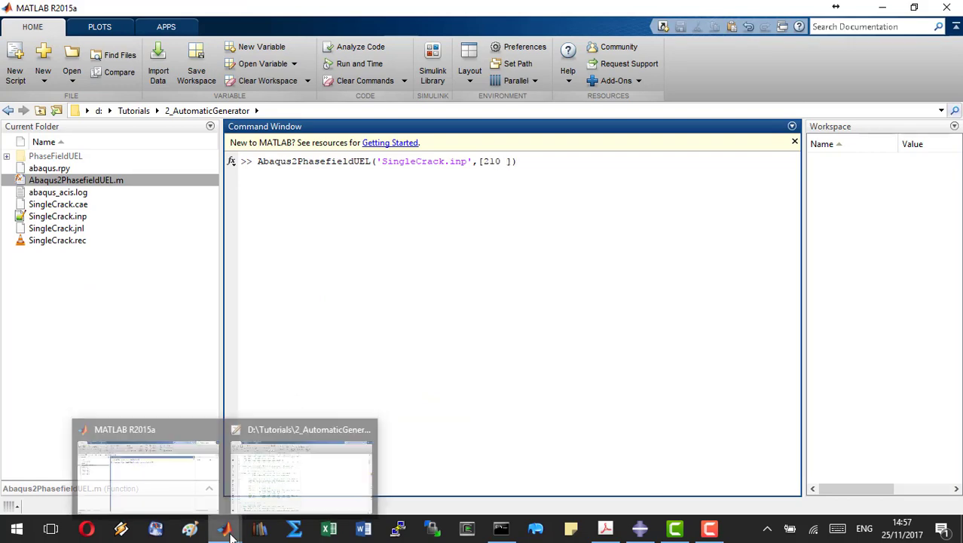
{"action": "left_click", "coordinate": [256, 490]}
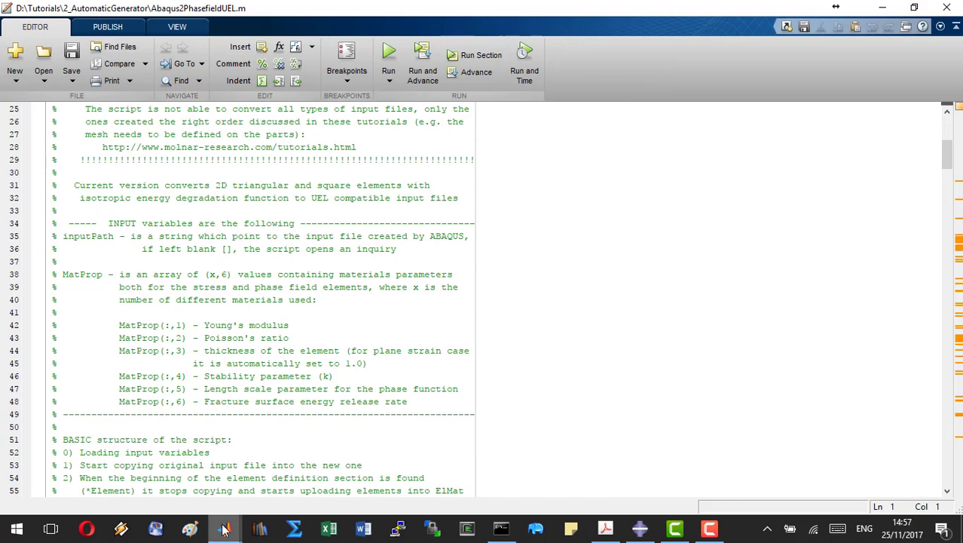
{"action": "mouse_move", "coordinate": [225, 527]}
{"action": "left_click", "coordinate": [159, 484]}
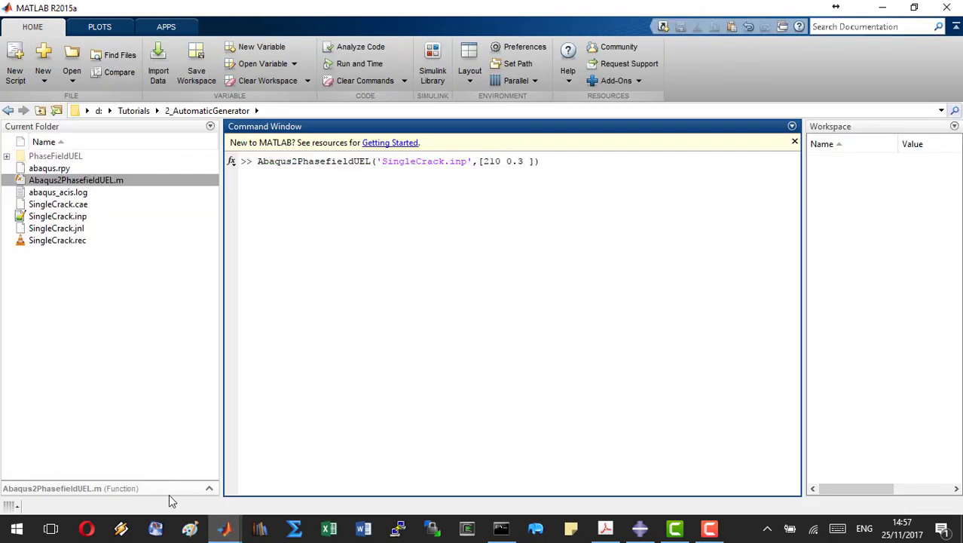
- Check the third MatProp entry in the script header and add 1.0 as the element thickness to the array
{"action": "mouse_move", "coordinate": [225, 528]}
{"action": "left_click", "coordinate": [255, 486]}
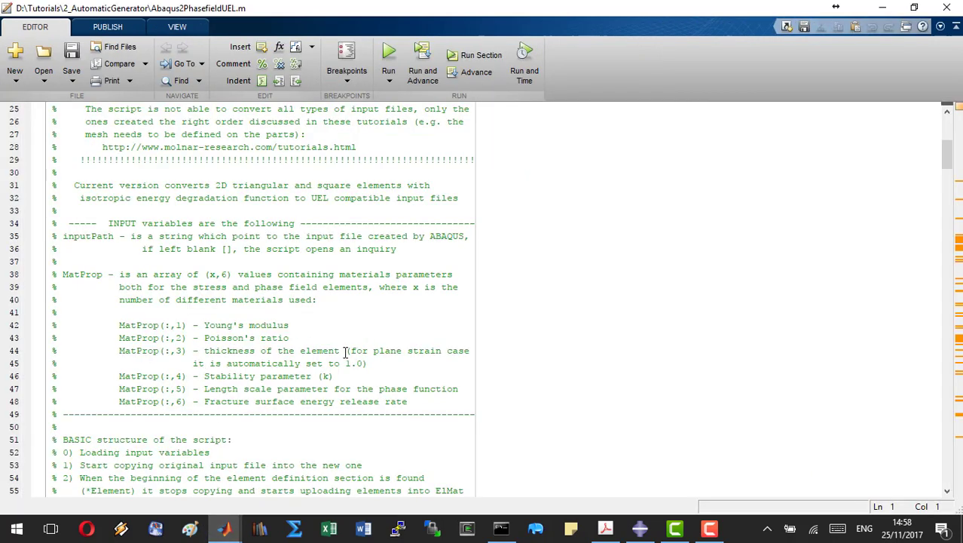
{"action": "left_click_drag", "start_coordinate": [346, 352], "coordinate": [204, 352]}
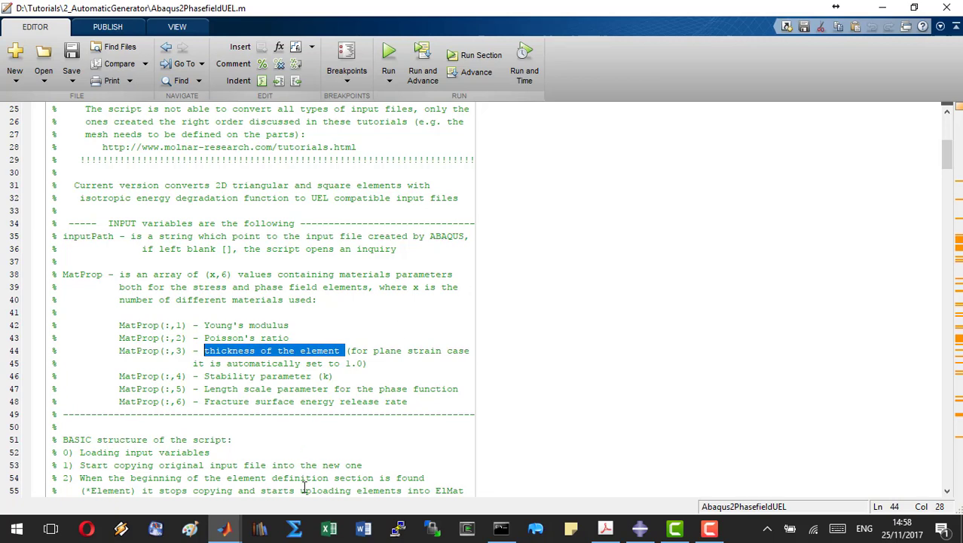
{"action": "mouse_move", "coordinate": [225, 528]}
{"action": "left_click", "coordinate": [184, 475]}
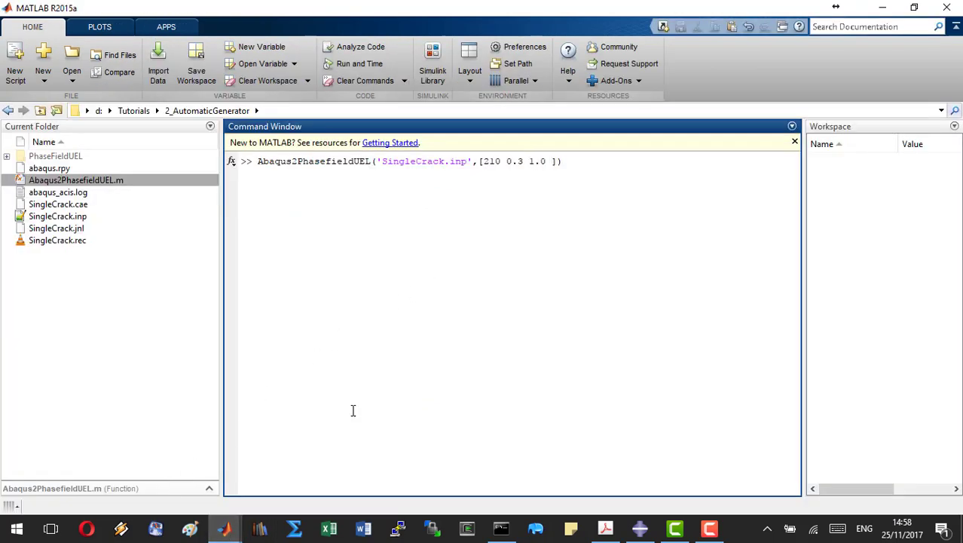
- Check the fourth MatProp entry in the script header and add 1e-7 as the stability parameter to the array
{"action": "mouse_move", "coordinate": [225, 528]}
{"action": "left_click", "coordinate": [257, 471]}
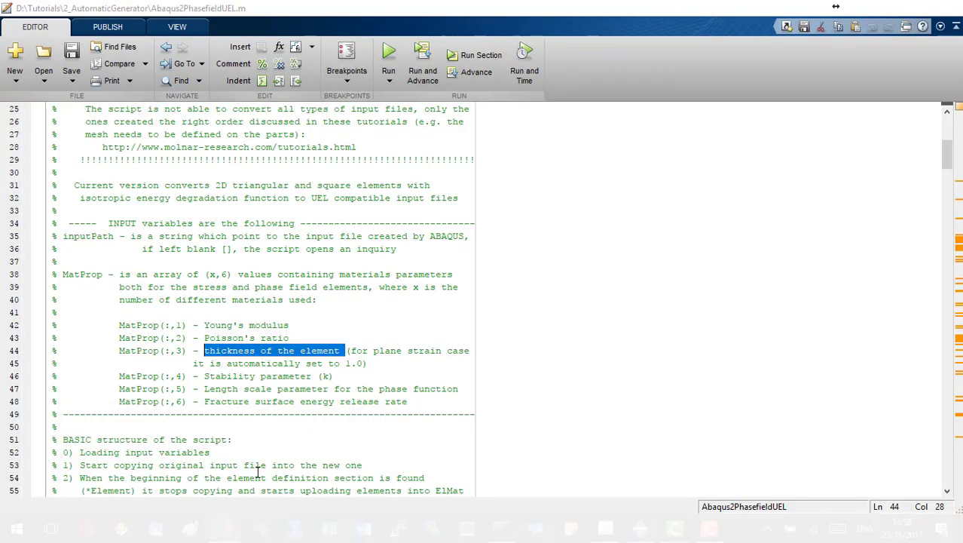
{"action": "left_click_drag", "start_coordinate": [209, 377], "coordinate": [308, 376]}
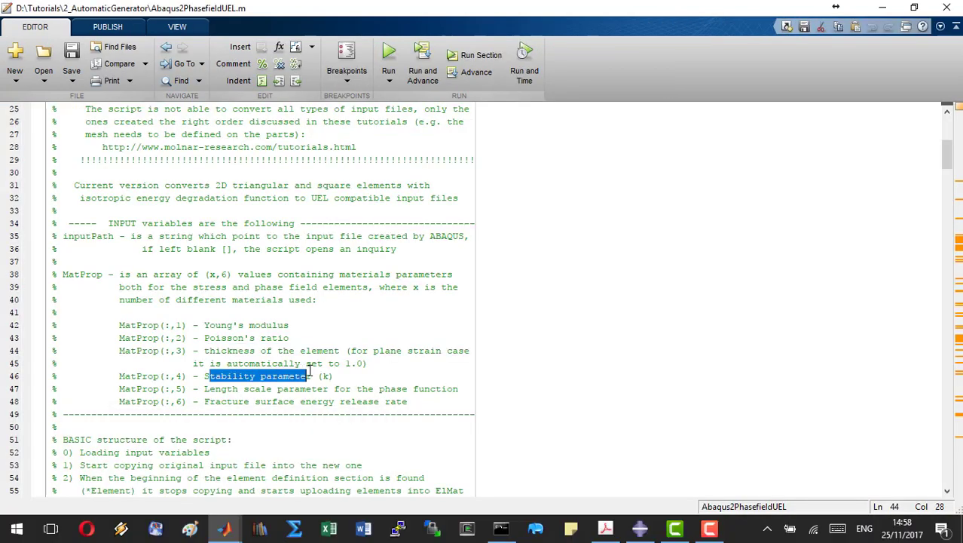
{"action": "mouse_move", "coordinate": [224, 528]}
{"action": "left_click", "coordinate": [190, 475]}
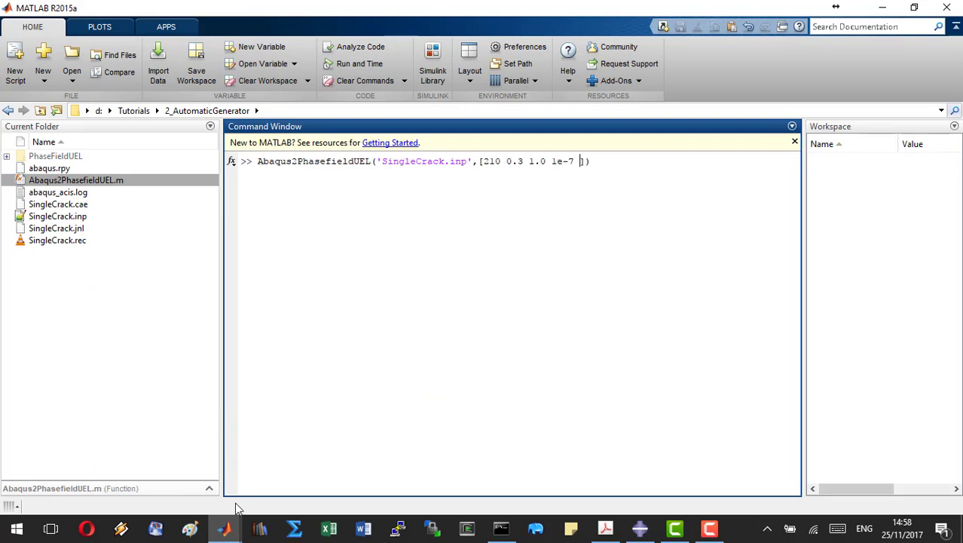
- Check the fifth MatProp entry in the script header and add 0.01 as the length scale parameter to the array
{"action": "mouse_move", "coordinate": [224, 523]}
{"action": "left_click", "coordinate": [273, 473]}
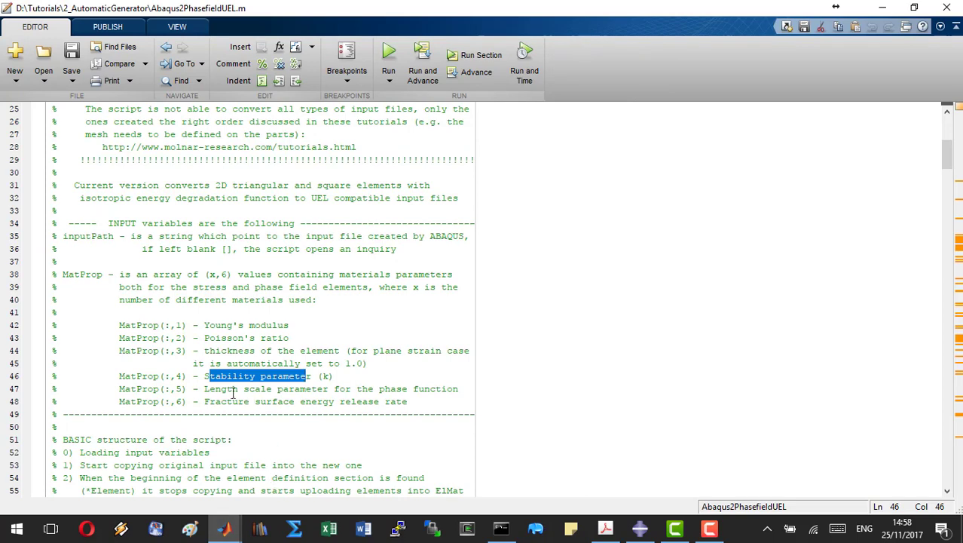
{"action": "left_click_drag", "start_coordinate": [205, 389], "coordinate": [272, 389]}
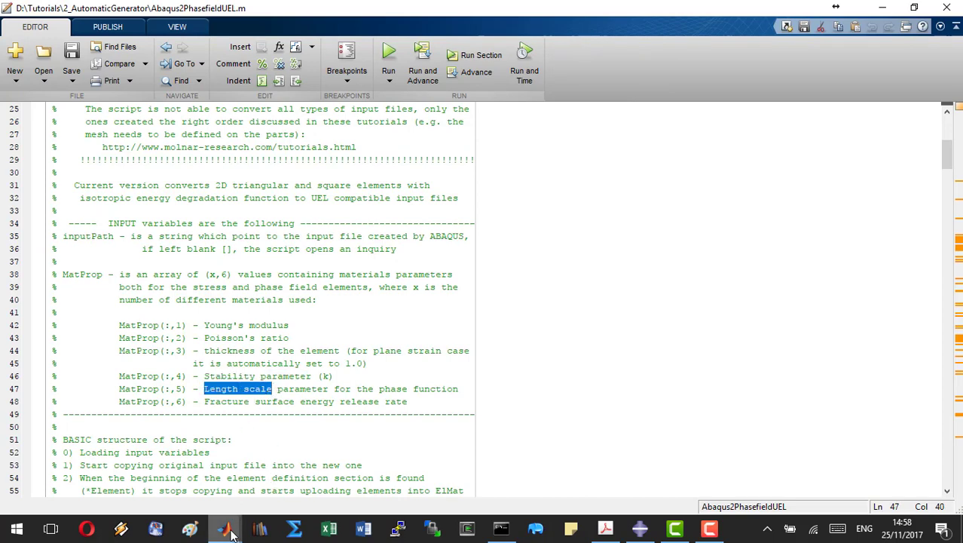
{"action": "mouse_move", "coordinate": [226, 530]}
{"action": "left_click", "coordinate": [195, 477]}
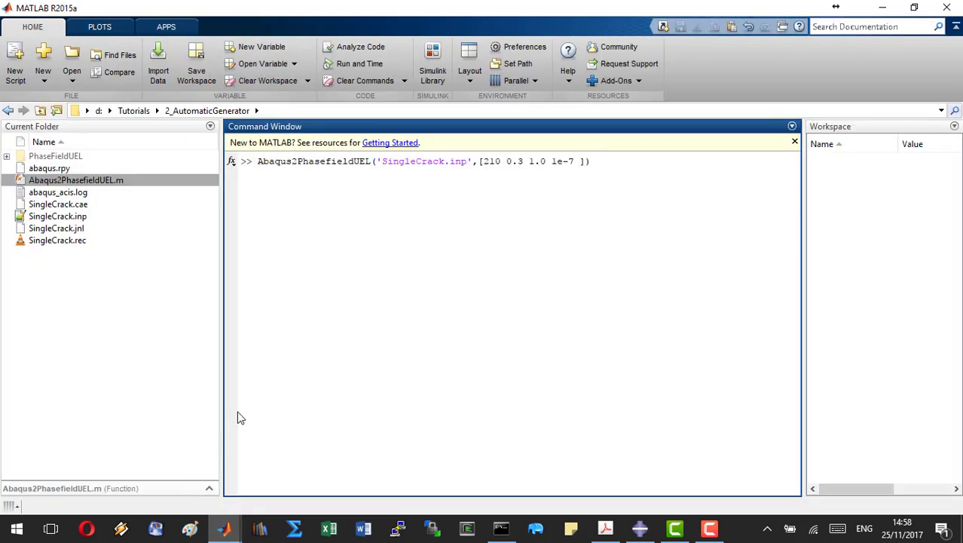
{"action": "type", "text": "01"}
- Check the sixth MatProp entry, add 2.7e-3 as the fracture surface energy release rate, and run the conversion call
{"action": "mouse_move", "coordinate": [227, 530]}
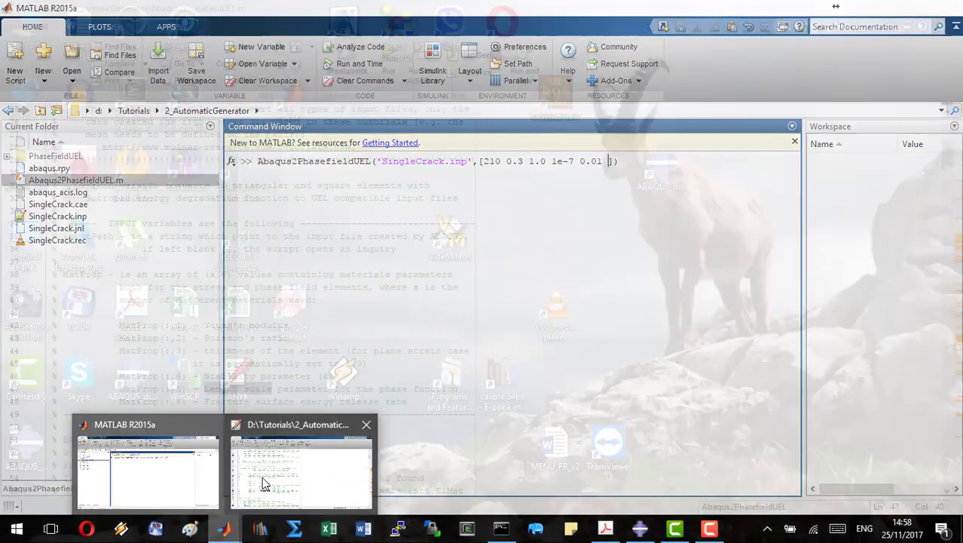
{"action": "left_click", "coordinate": [262, 476]}
{"action": "left_click_drag", "start_coordinate": [203, 401], "coordinate": [294, 401]}
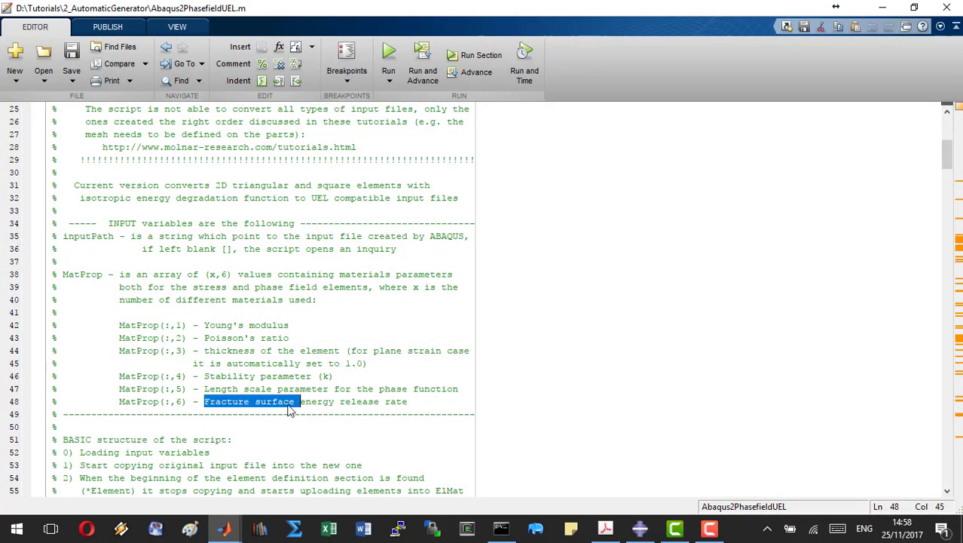
{"action": "left_click", "coordinate": [225, 530]}
{"action": "left_click", "coordinate": [181, 504]}
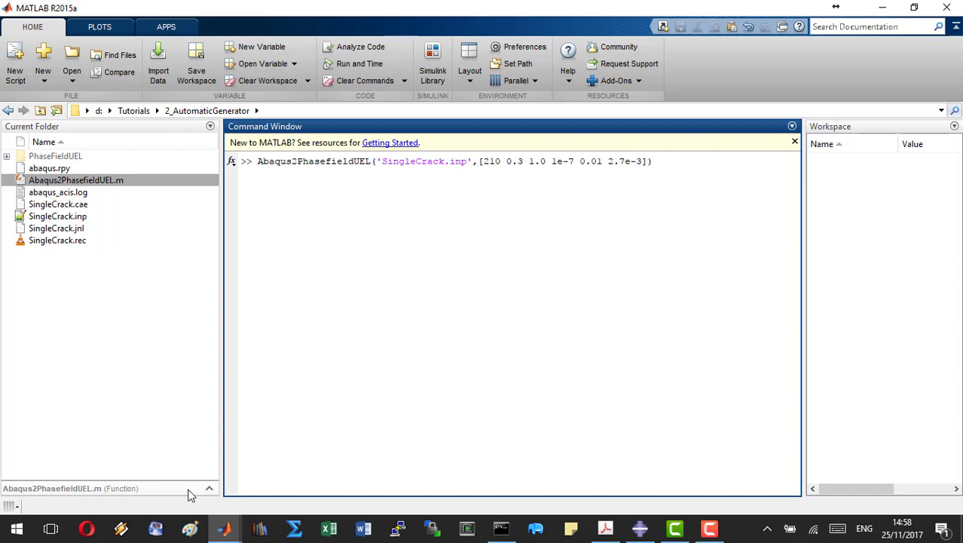
{"action": "key", "text": "Return"}
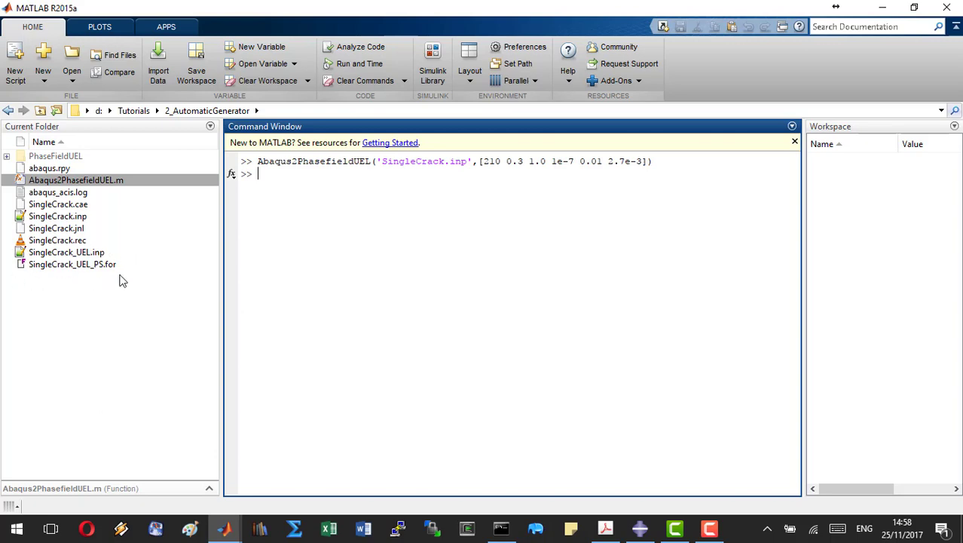
- Switch to Abaqus/CAE and create a job from the input file SingleCrack_UEL.inp
{"action": "left_click", "coordinate": [637, 530]}
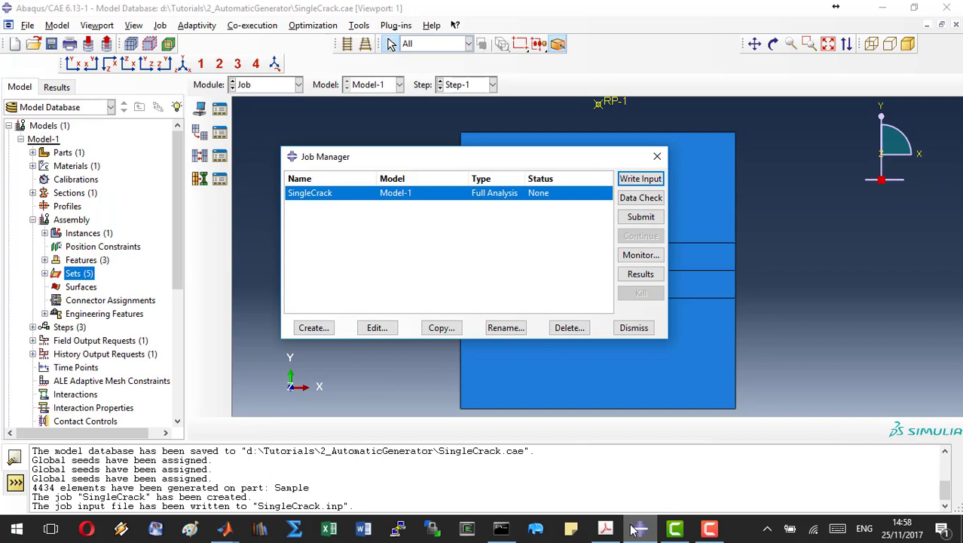
{"action": "left_click", "coordinate": [329, 332]}
{"action": "left_click", "coordinate": [306, 168]}
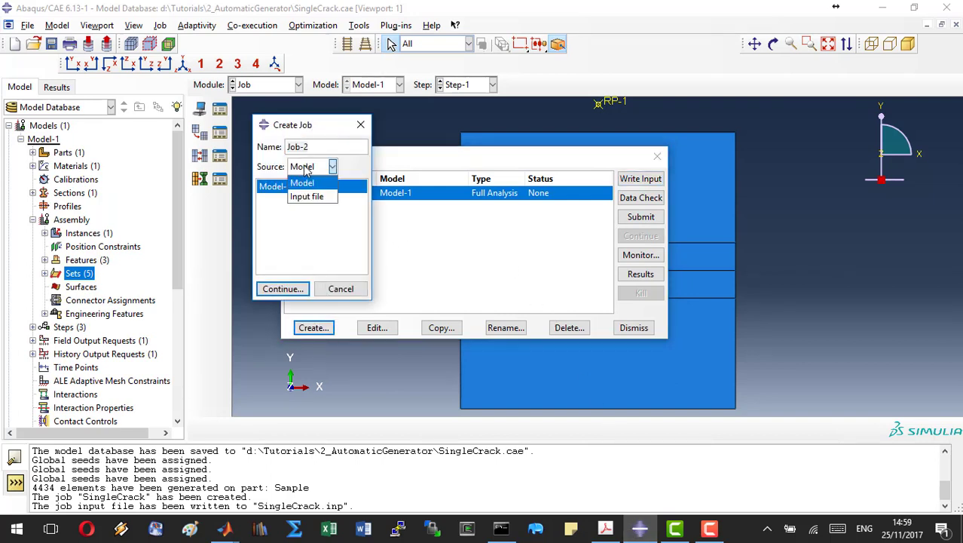
{"action": "left_click", "coordinate": [324, 197]}
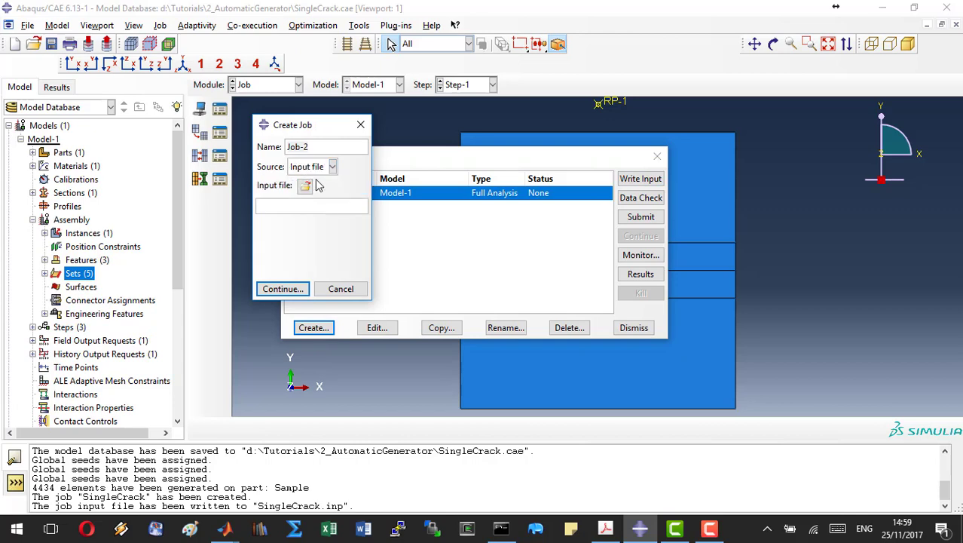
{"action": "left_click", "coordinate": [305, 185]}
{"action": "double_click", "coordinate": [212, 190]}
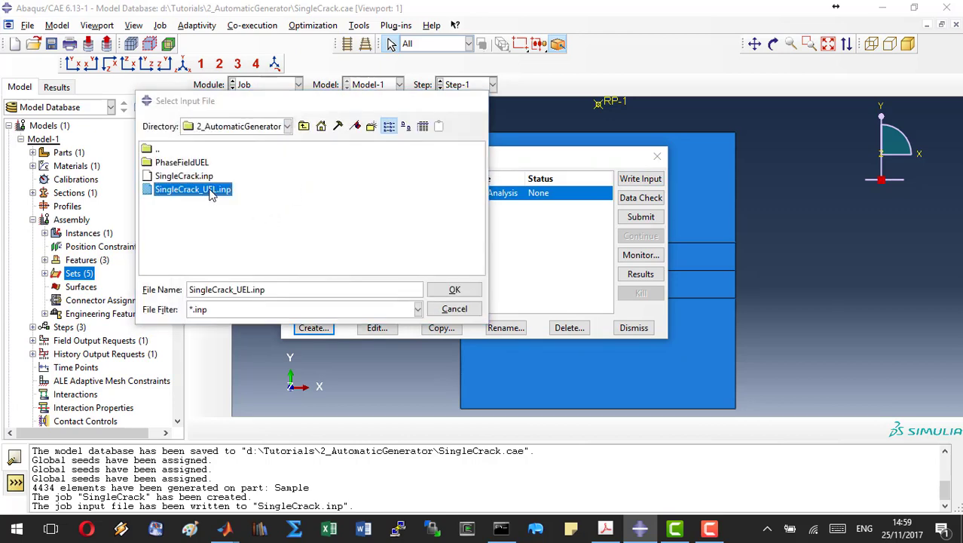
{"action": "left_click", "coordinate": [282, 291]}
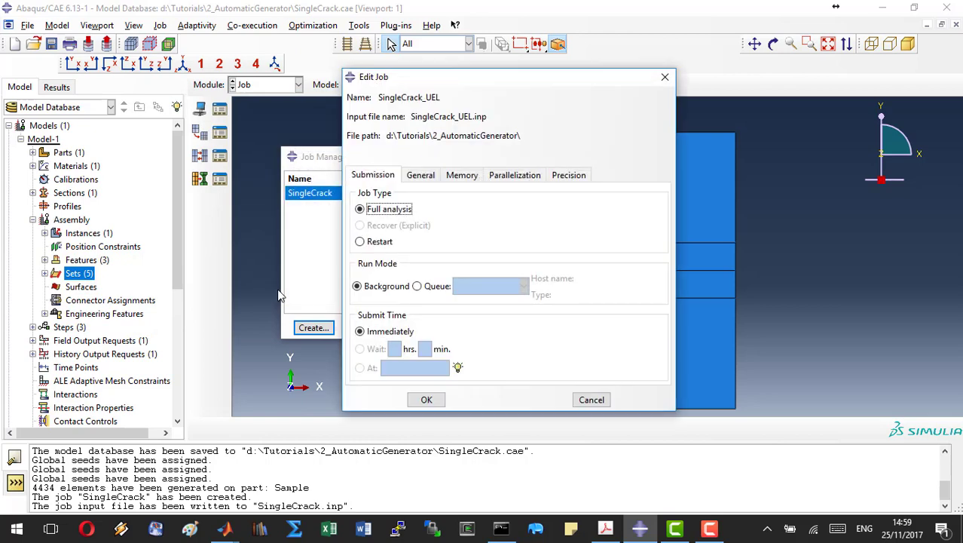
- Assign SingleCrack_UEL_PS.for as the user subroutine file of the SingleCrack_UEL job and submit the job
{"action": "left_click", "coordinate": [428, 177]}
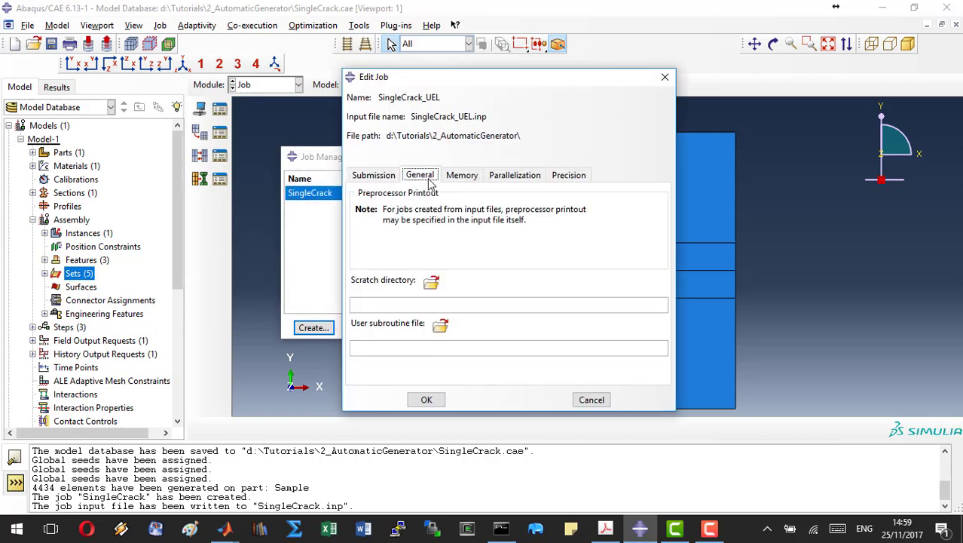
{"action": "left_click", "coordinate": [440, 325]}
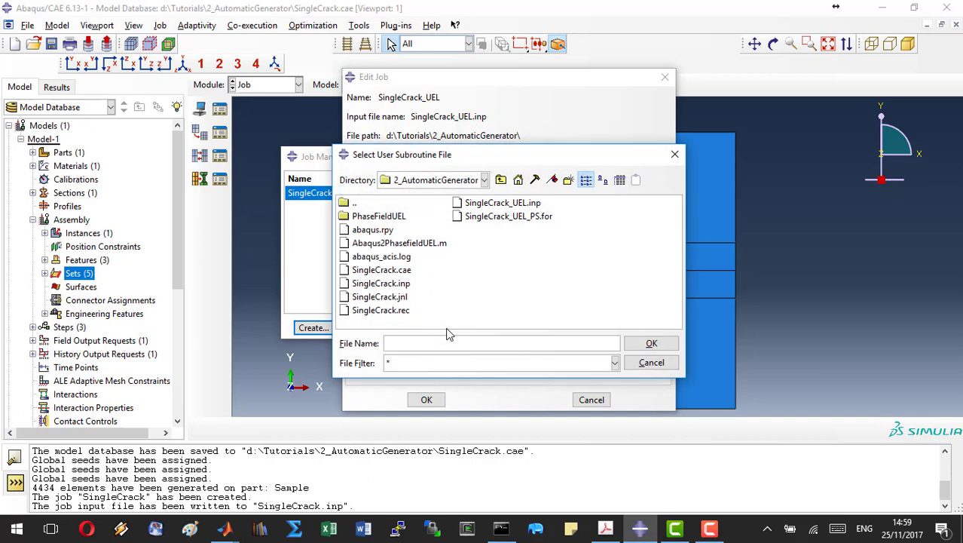
{"action": "left_click", "coordinate": [492, 219]}
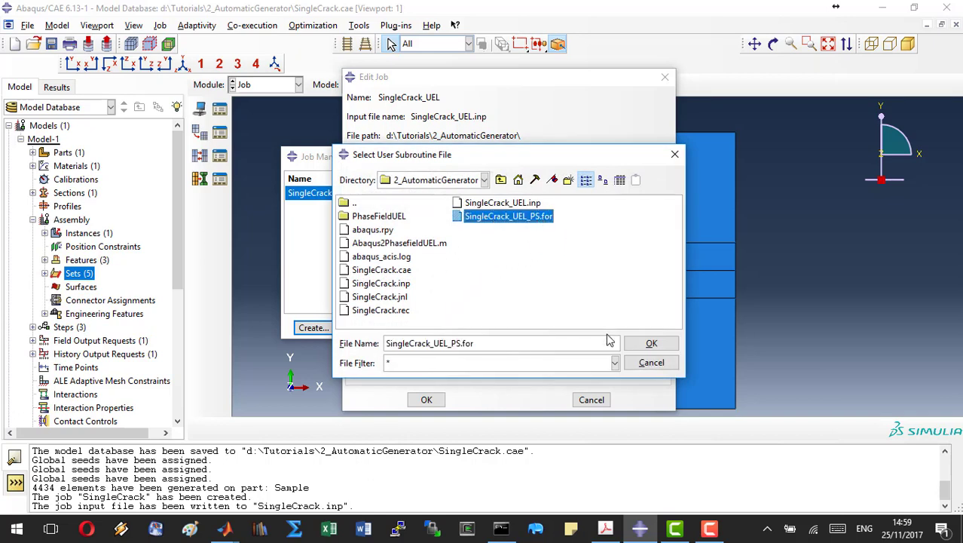
{"action": "left_click", "coordinate": [651, 343]}
{"action": "left_click", "coordinate": [427, 400]}
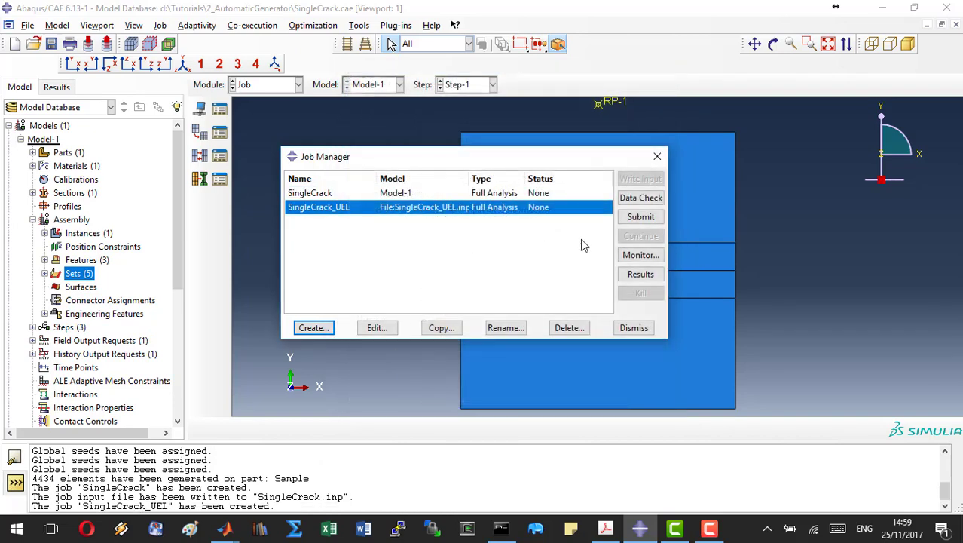
{"action": "left_click", "coordinate": [633, 218]}
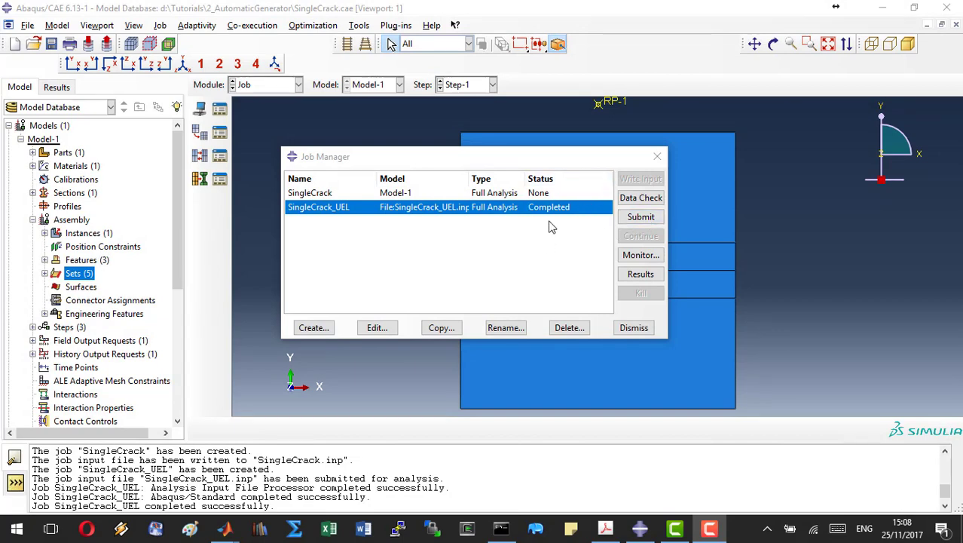
- Open the results of the SingleCrack_UEL job and display only the UMATELEM element set
{"action": "left_click", "coordinate": [632, 274]}
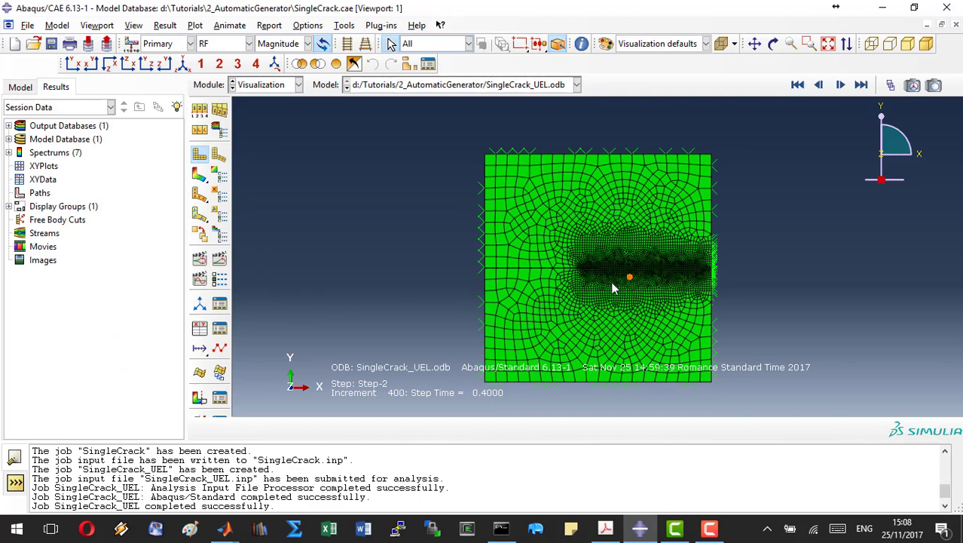
{"action": "left_click", "coordinate": [407, 65]}
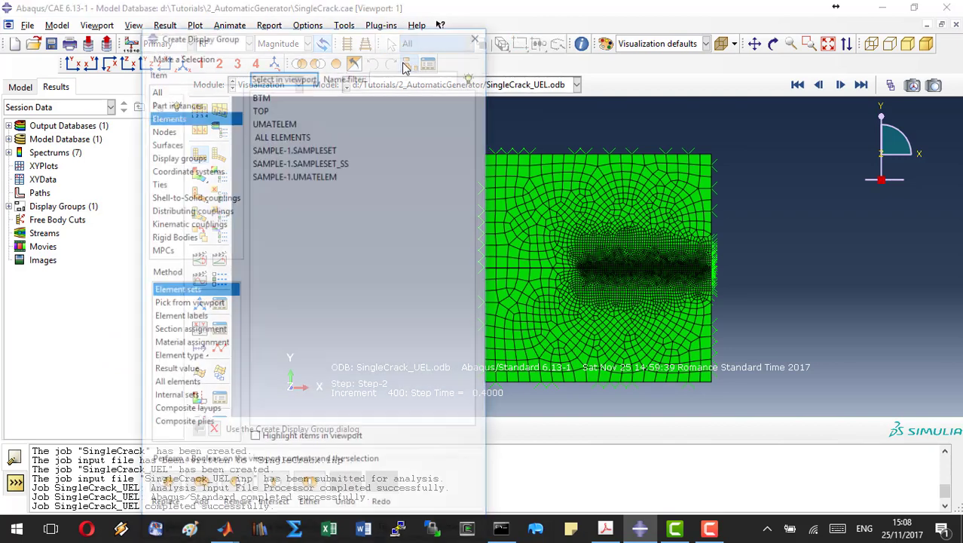
{"action": "left_click", "coordinate": [294, 122]}
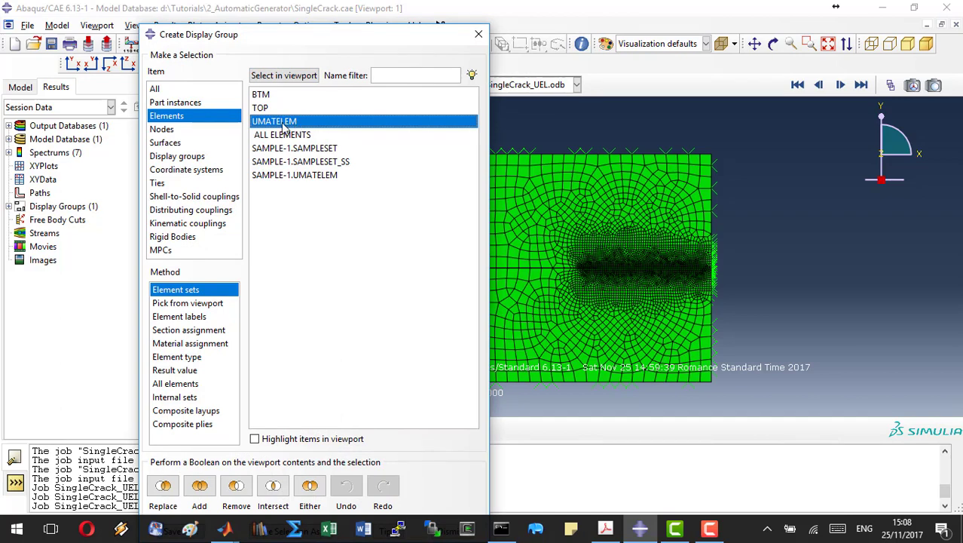
{"action": "left_click", "coordinate": [162, 488]}
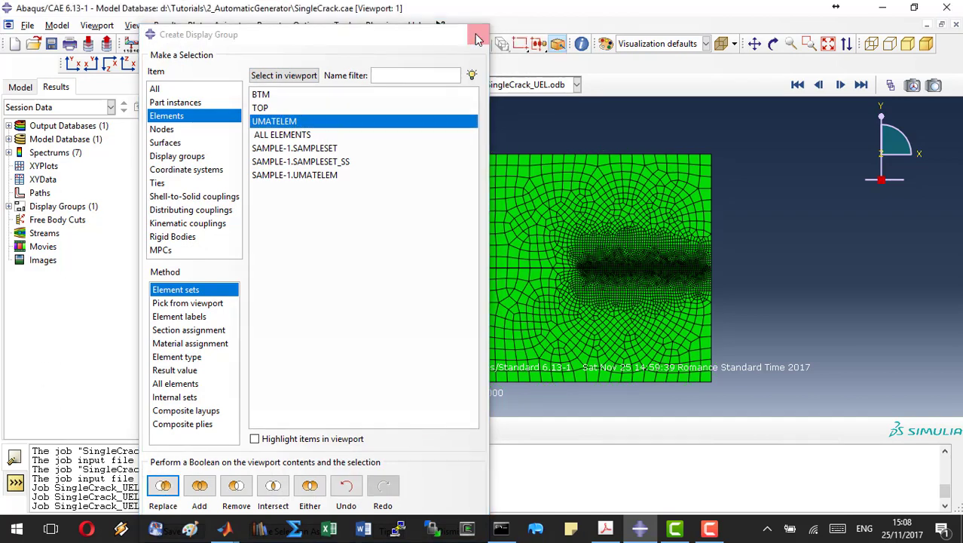
{"action": "left_click", "coordinate": [478, 34]}
- Set the common plot options to a uniform deformation scale factor of 0 with only feature edges visible
{"action": "left_click", "coordinate": [200, 110]}
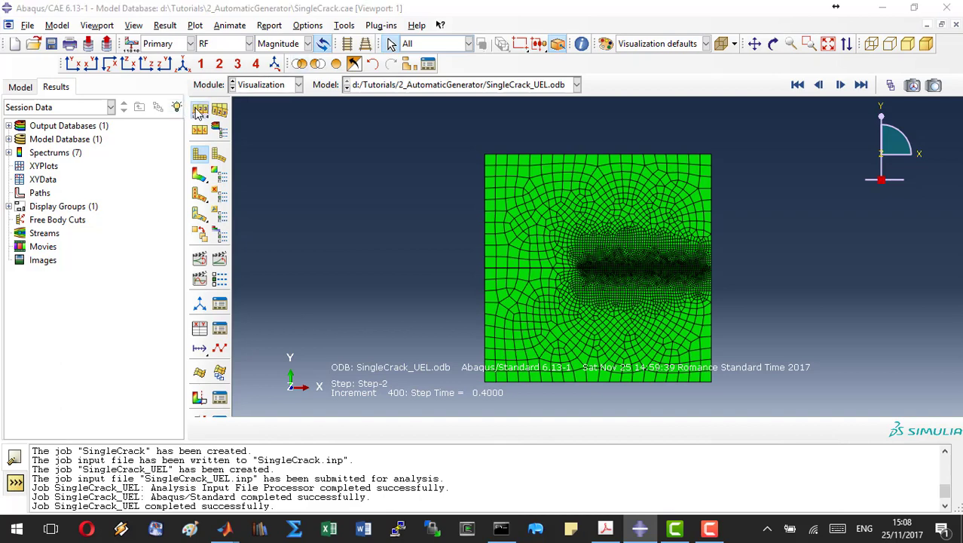
{"action": "left_click", "coordinate": [172, 256]}
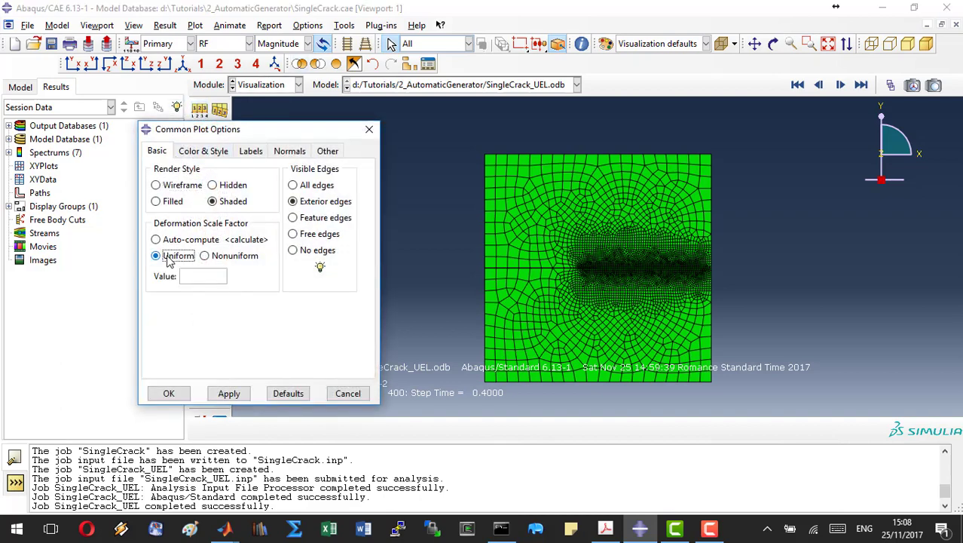
{"action": "left_click", "coordinate": [188, 276]}
{"action": "left_click", "coordinate": [324, 217]}
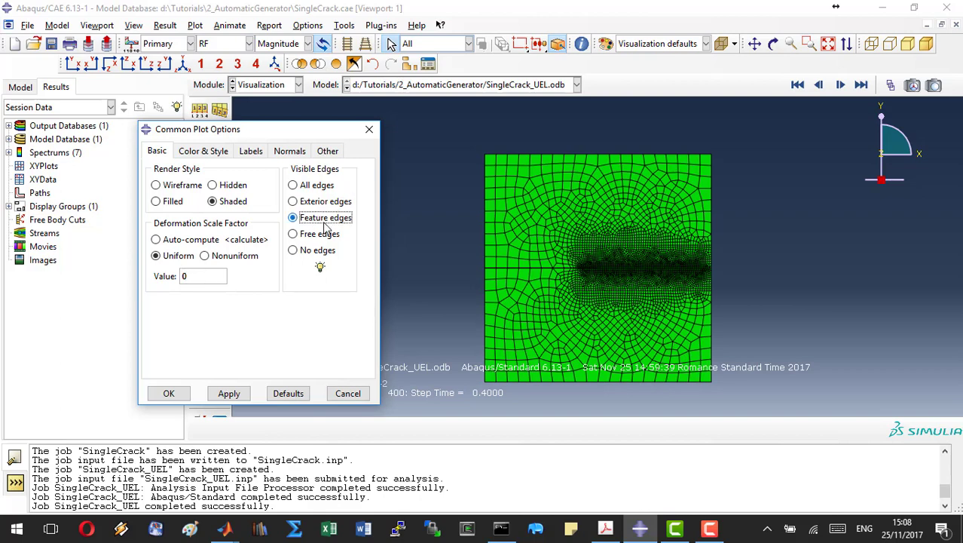
{"action": "left_click", "coordinate": [170, 394]}
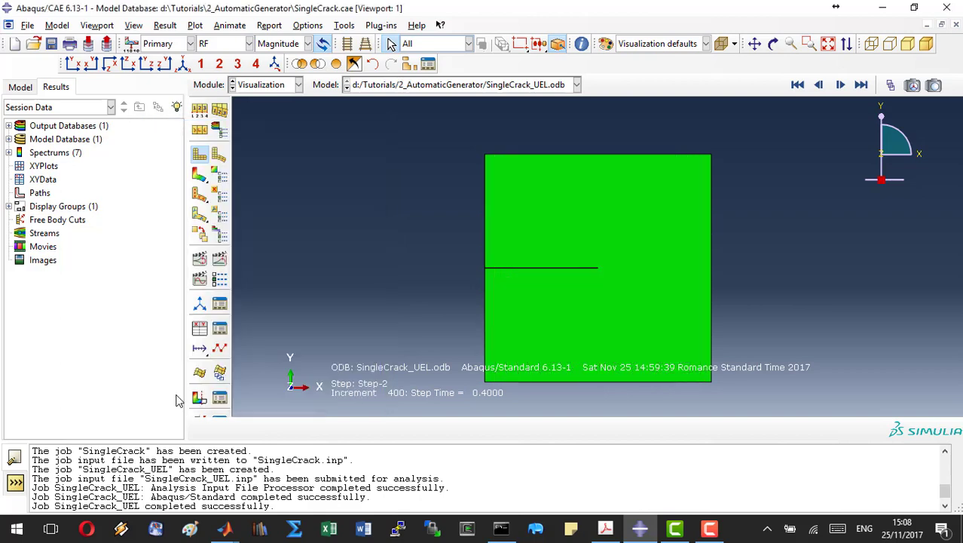
- Plot the contours of SDV15 on the plate as the primary field output variable
{"action": "left_click", "coordinate": [221, 47]}
{"action": "scroll", "coordinate": [224, 106], "scroll_direction": "down", "scroll_amount": 1}
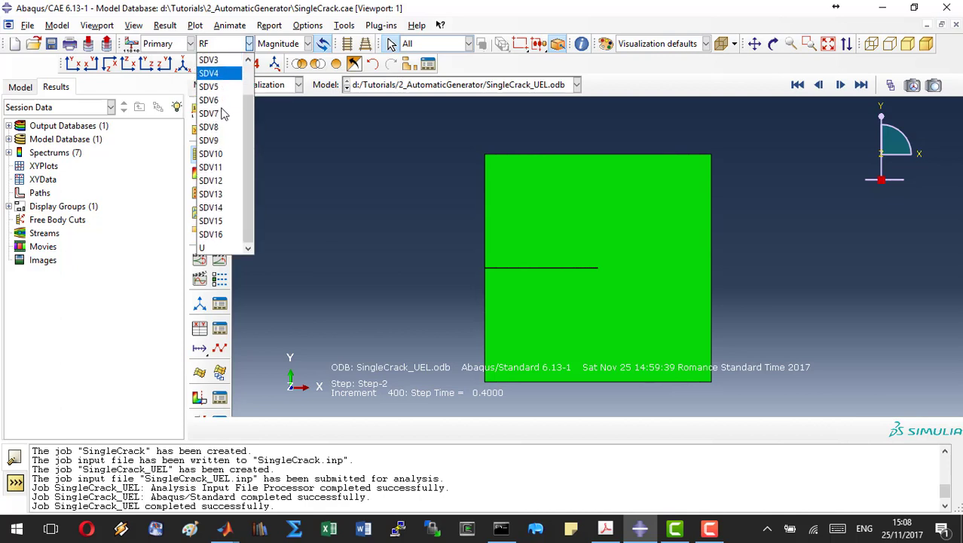
{"action": "left_click", "coordinate": [220, 220]}
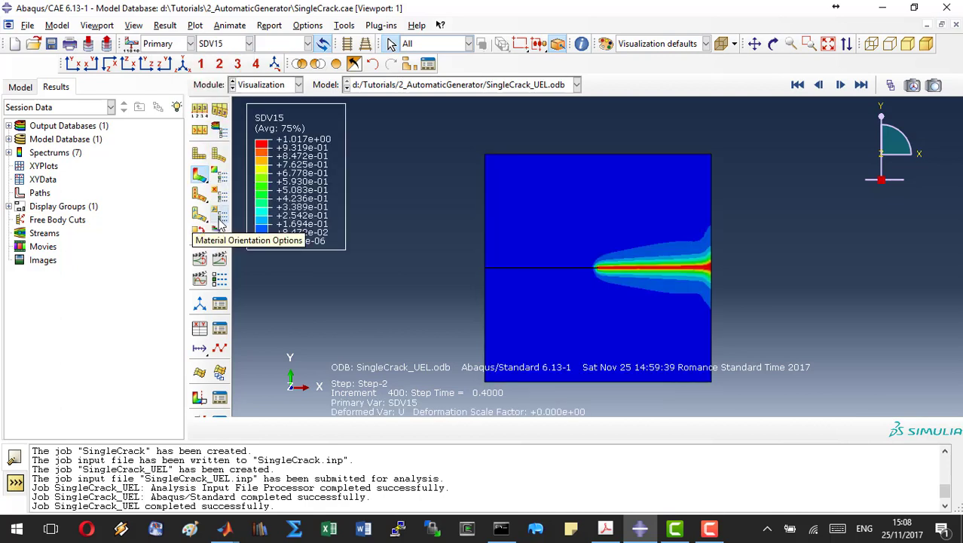
- Scrub through the Step-2 result frames with the frame selector to examine how the crack develops
{"action": "left_click", "coordinate": [890, 85]}
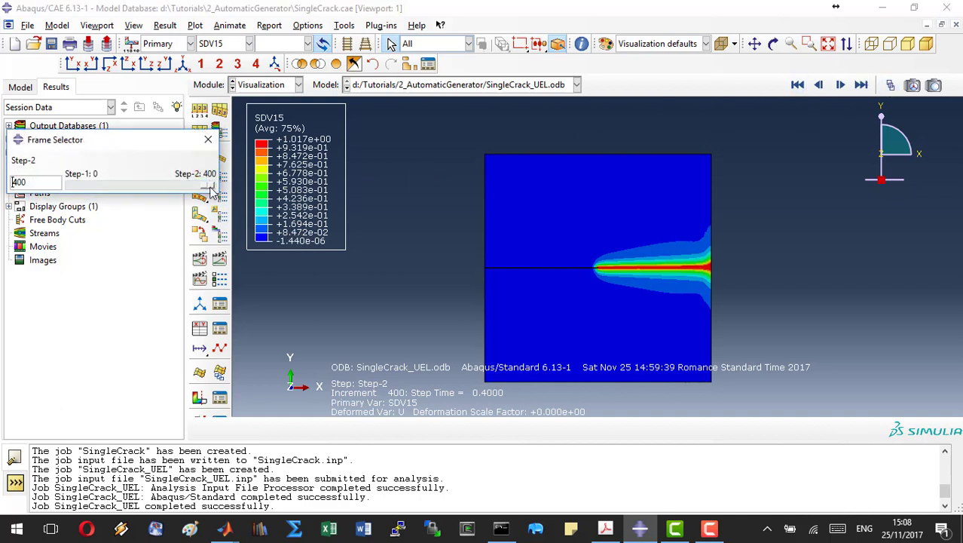
{"action": "mouse_move", "coordinate": [214, 186]}
{"action": "left_mouse_down"}
{"action": "mouse_move", "coordinate": [138, 186]}
{"action": "mouse_move", "coordinate": [209, 187]}
{"action": "left_mouse_up"}
{"action": "left_click", "coordinate": [208, 140]}
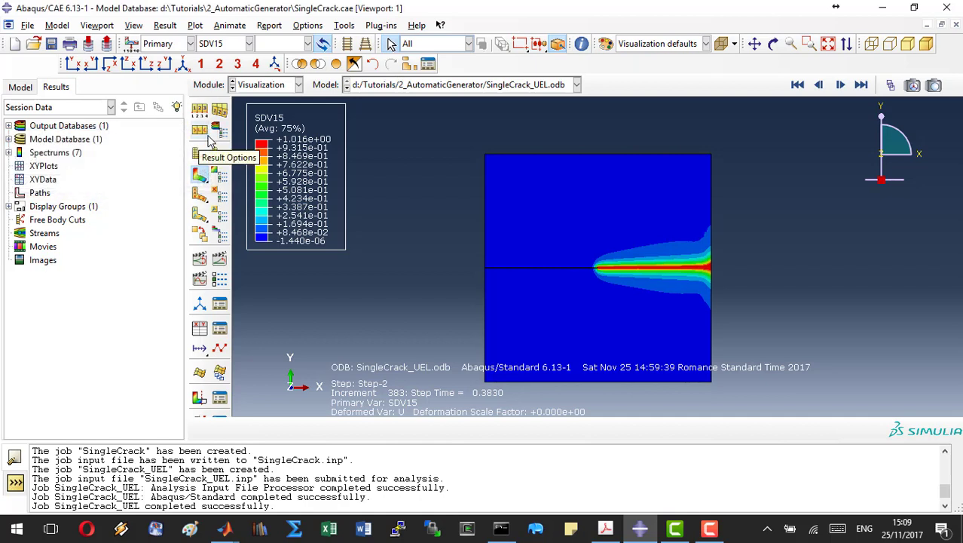
- Start XY data extraction from the ODB field output at the Unique Nodal position with variables U.U2 and RF.RF2
{"action": "left_click", "coordinate": [198, 331]}
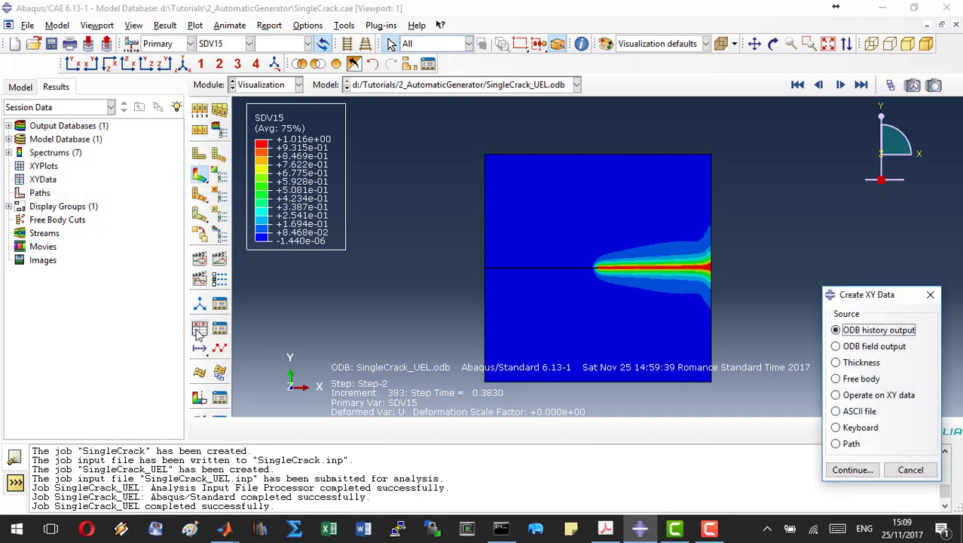
{"action": "left_click", "coordinate": [838, 348]}
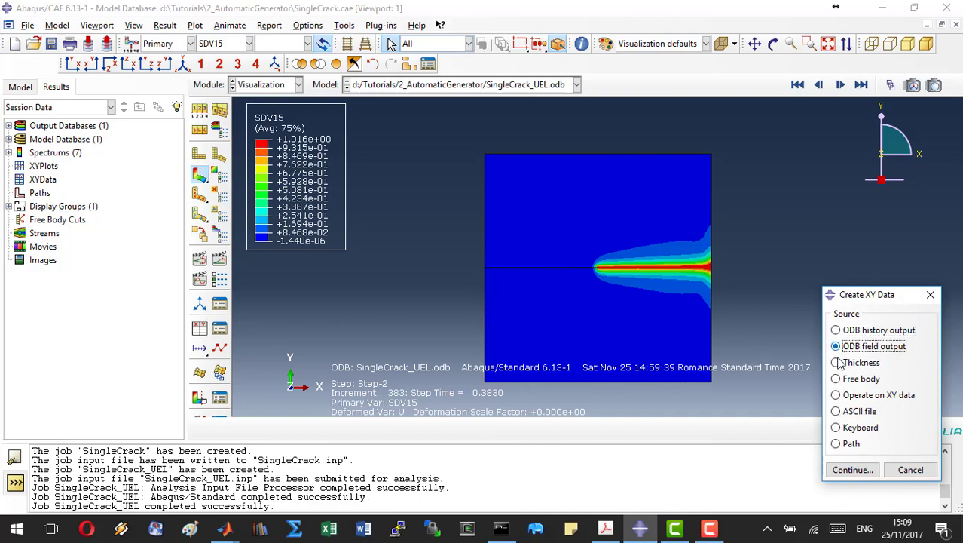
{"action": "left_click", "coordinate": [853, 470]}
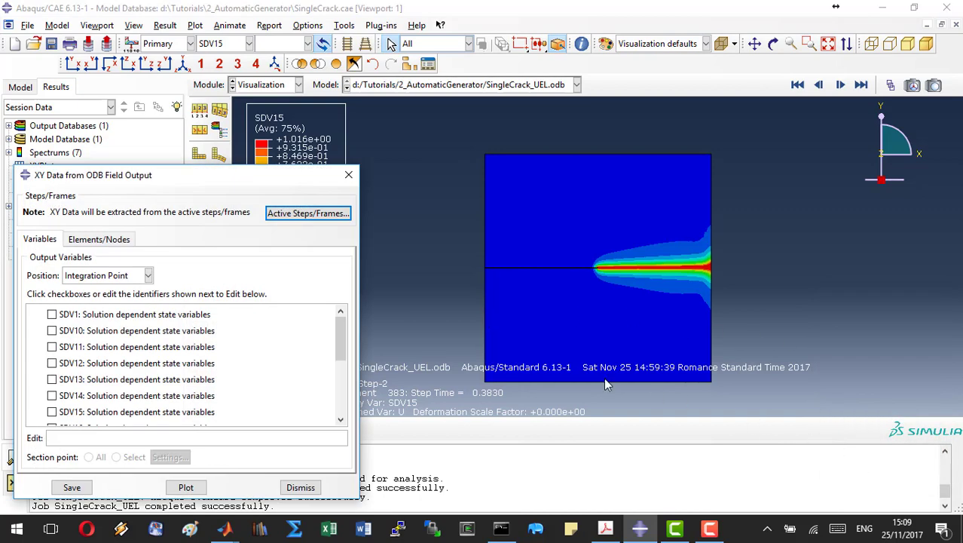
{"action": "left_click", "coordinate": [81, 275]}
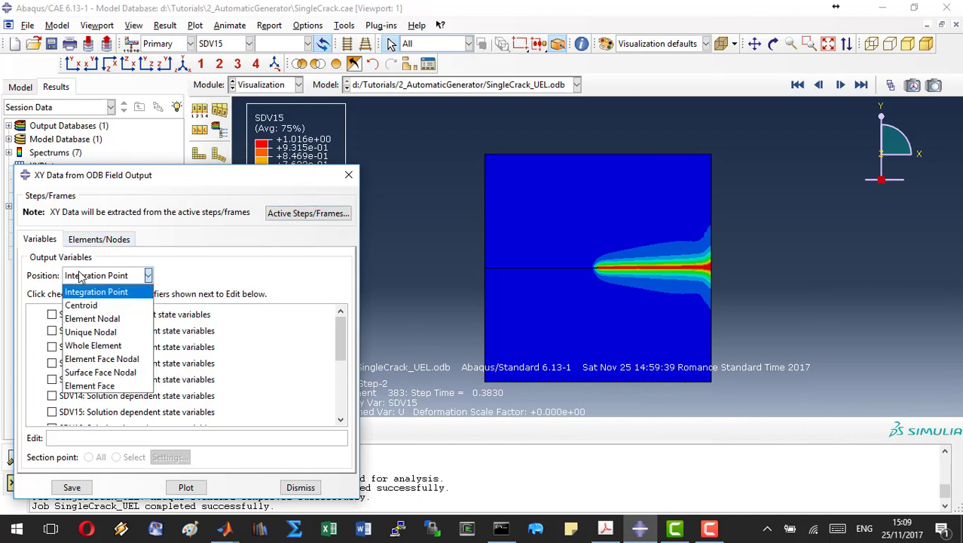
{"action": "left_click", "coordinate": [94, 335]}
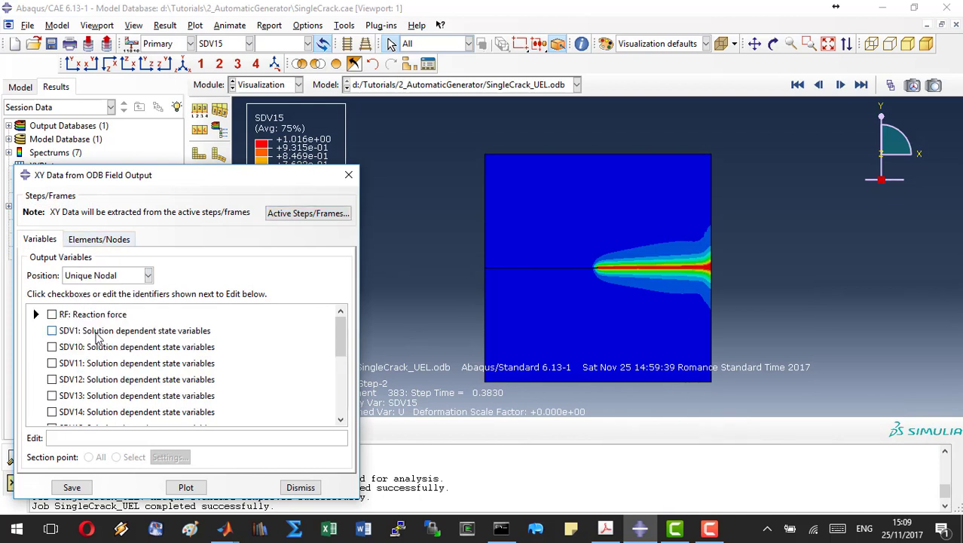
{"action": "left_click", "coordinate": [65, 435]}
{"action": "type", "text": "U.U2,RF.RF2"}
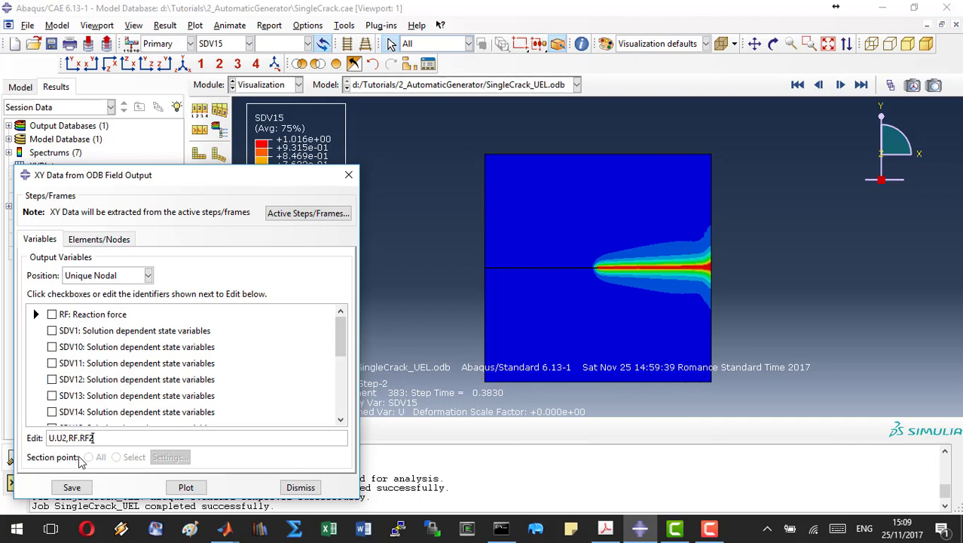
- Plot the U2 displacement and RF2 reaction force over time for the node set RP
{"action": "left_click", "coordinate": [125, 239]}
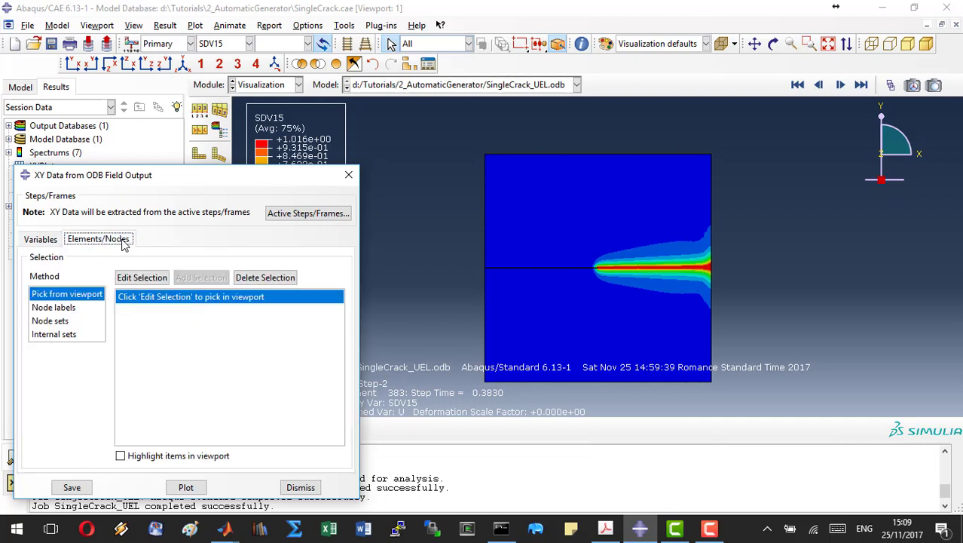
{"action": "left_click", "coordinate": [54, 321]}
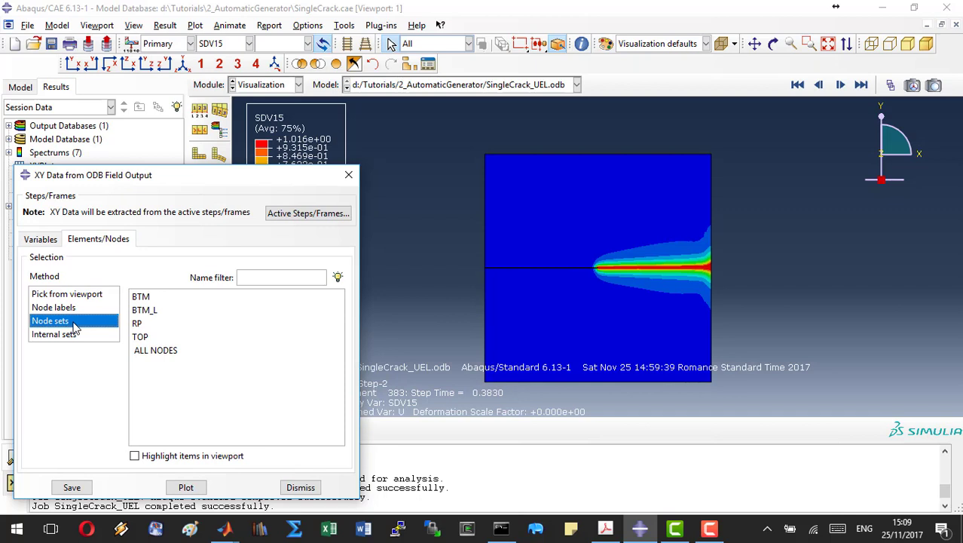
{"action": "left_click", "coordinate": [139, 324]}
{"action": "left_click", "coordinate": [179, 488]}
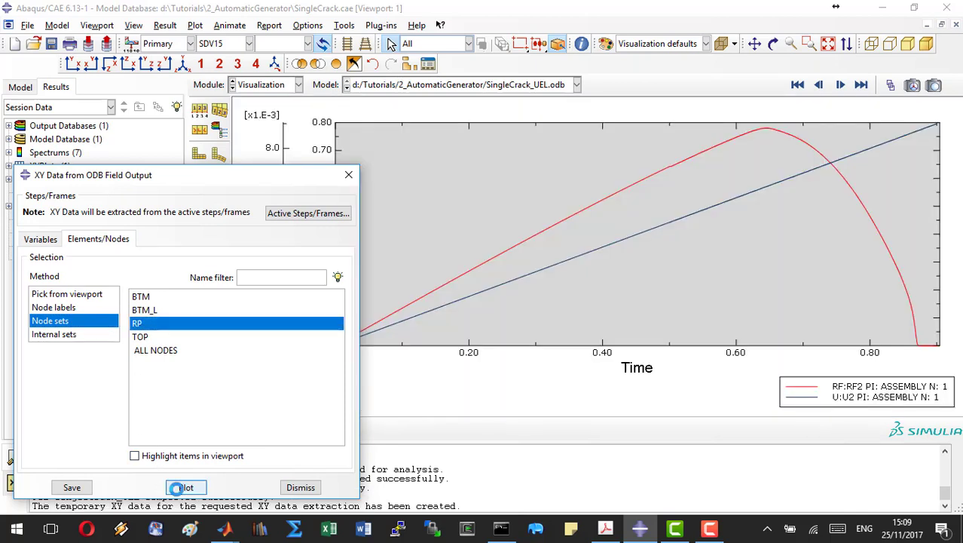
{"action": "left_click", "coordinate": [297, 489]}
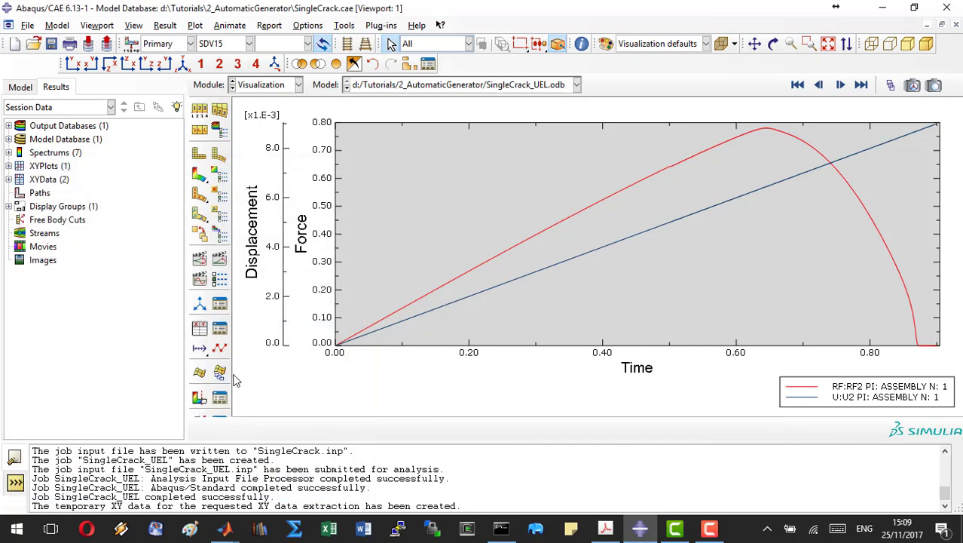
- Operate on the XY data to combine the U2 displacement with the RF2 reaction force and plot the resulting force-displacement curve
{"action": "left_click", "coordinate": [200, 328]}
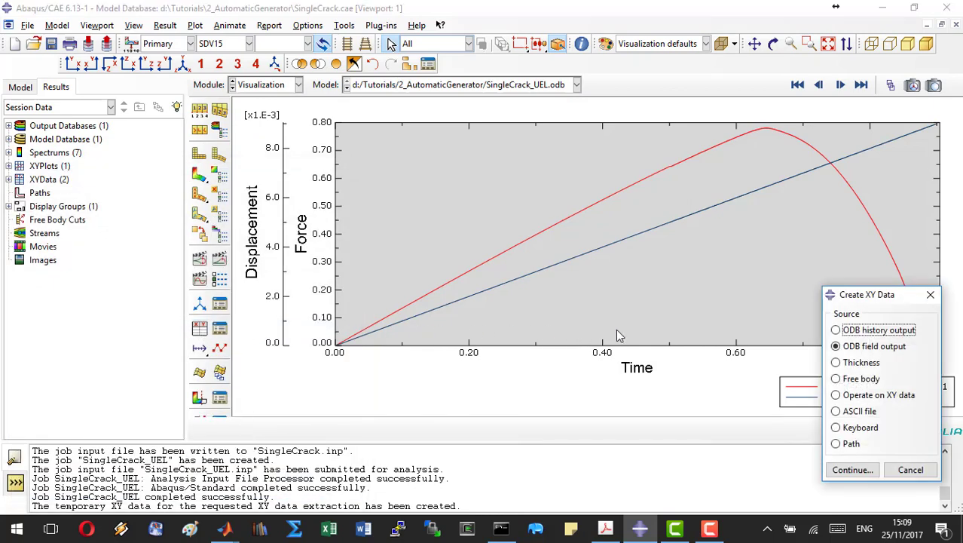
{"action": "left_click", "coordinate": [871, 397]}
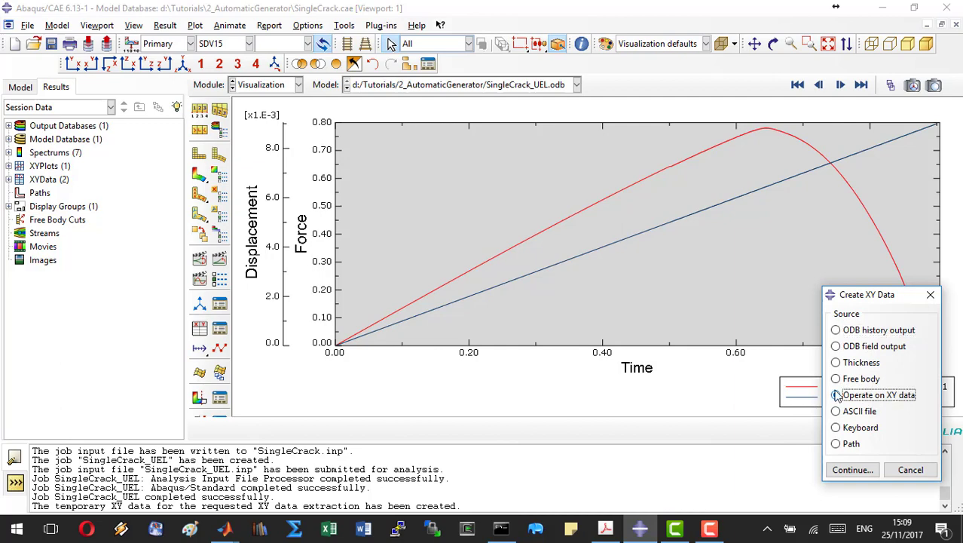
{"action": "left_click", "coordinate": [849, 470]}
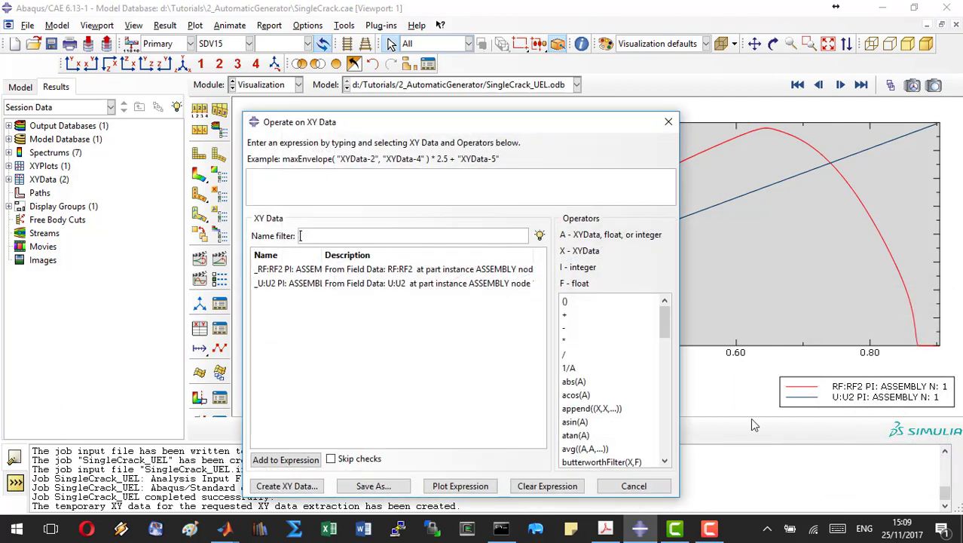
{"action": "type", "text": "combine("}
{"action": "double_click", "coordinate": [349, 285]}
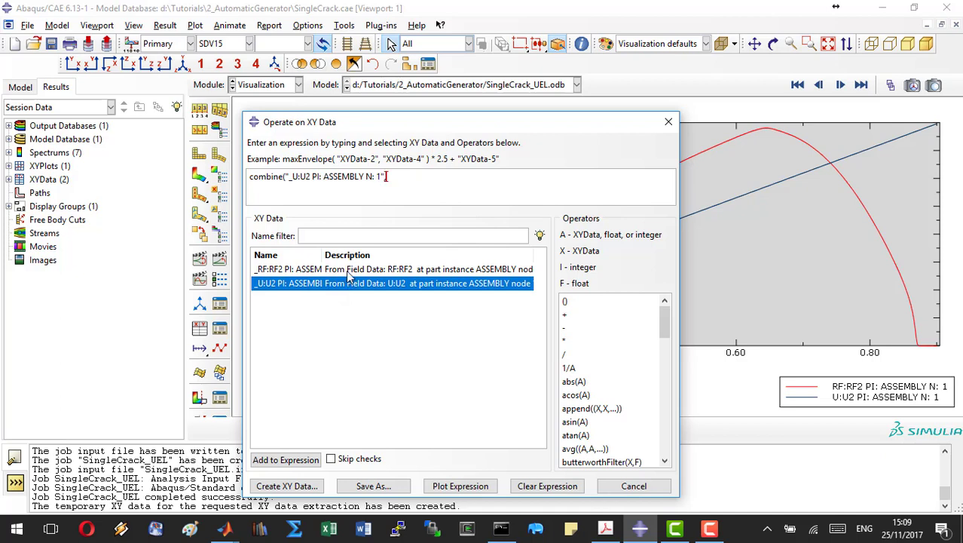
{"action": "double_click", "coordinate": [349, 276]}
{"action": "type", "text": ")"}
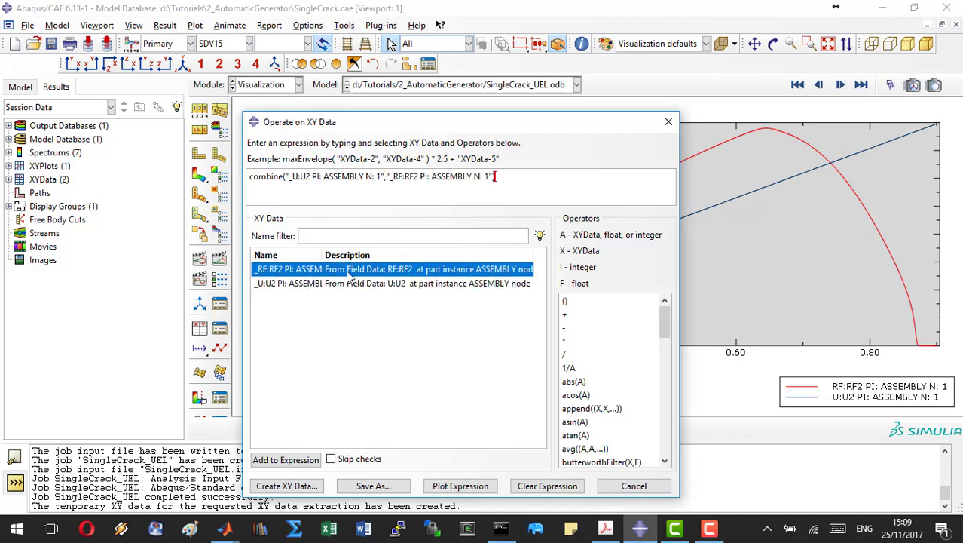
{"action": "left_click", "coordinate": [443, 491]}
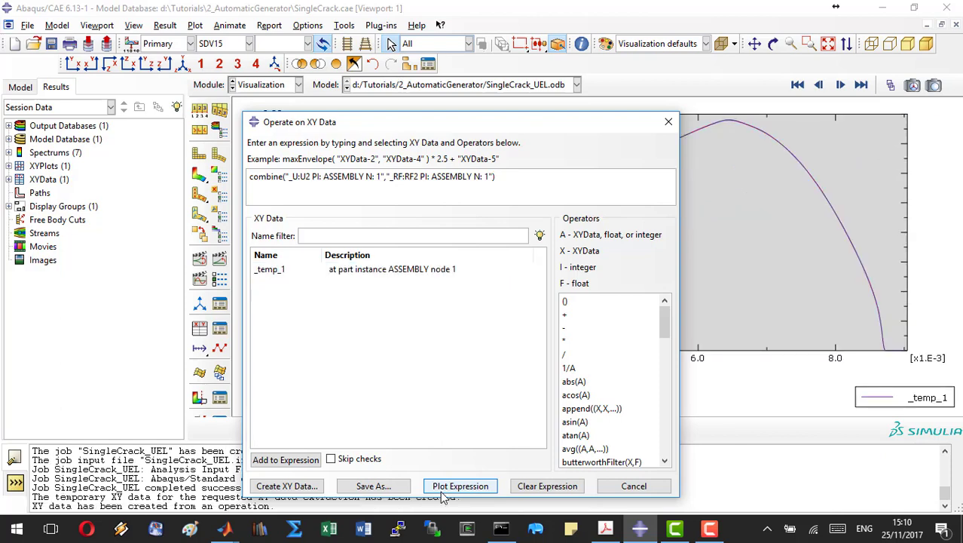
{"action": "left_click", "coordinate": [620, 489]}
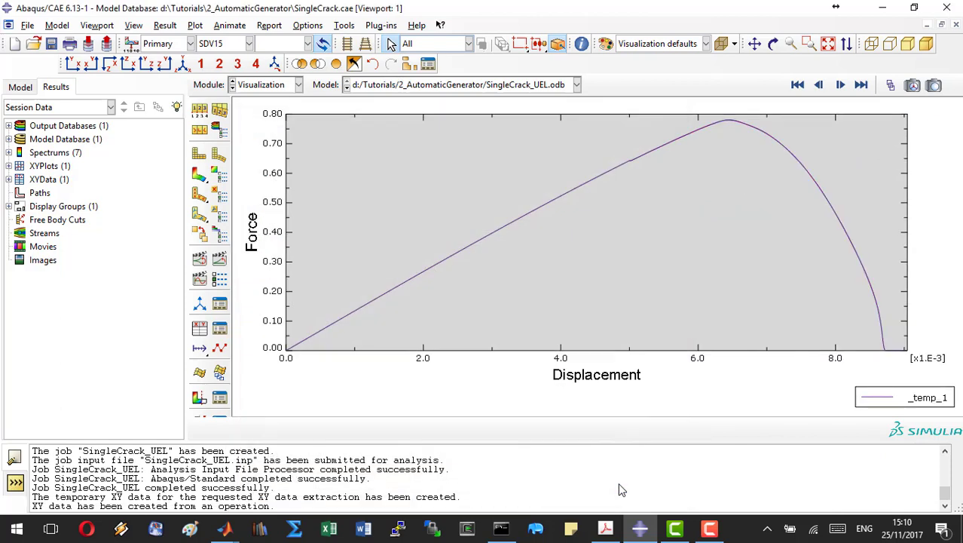